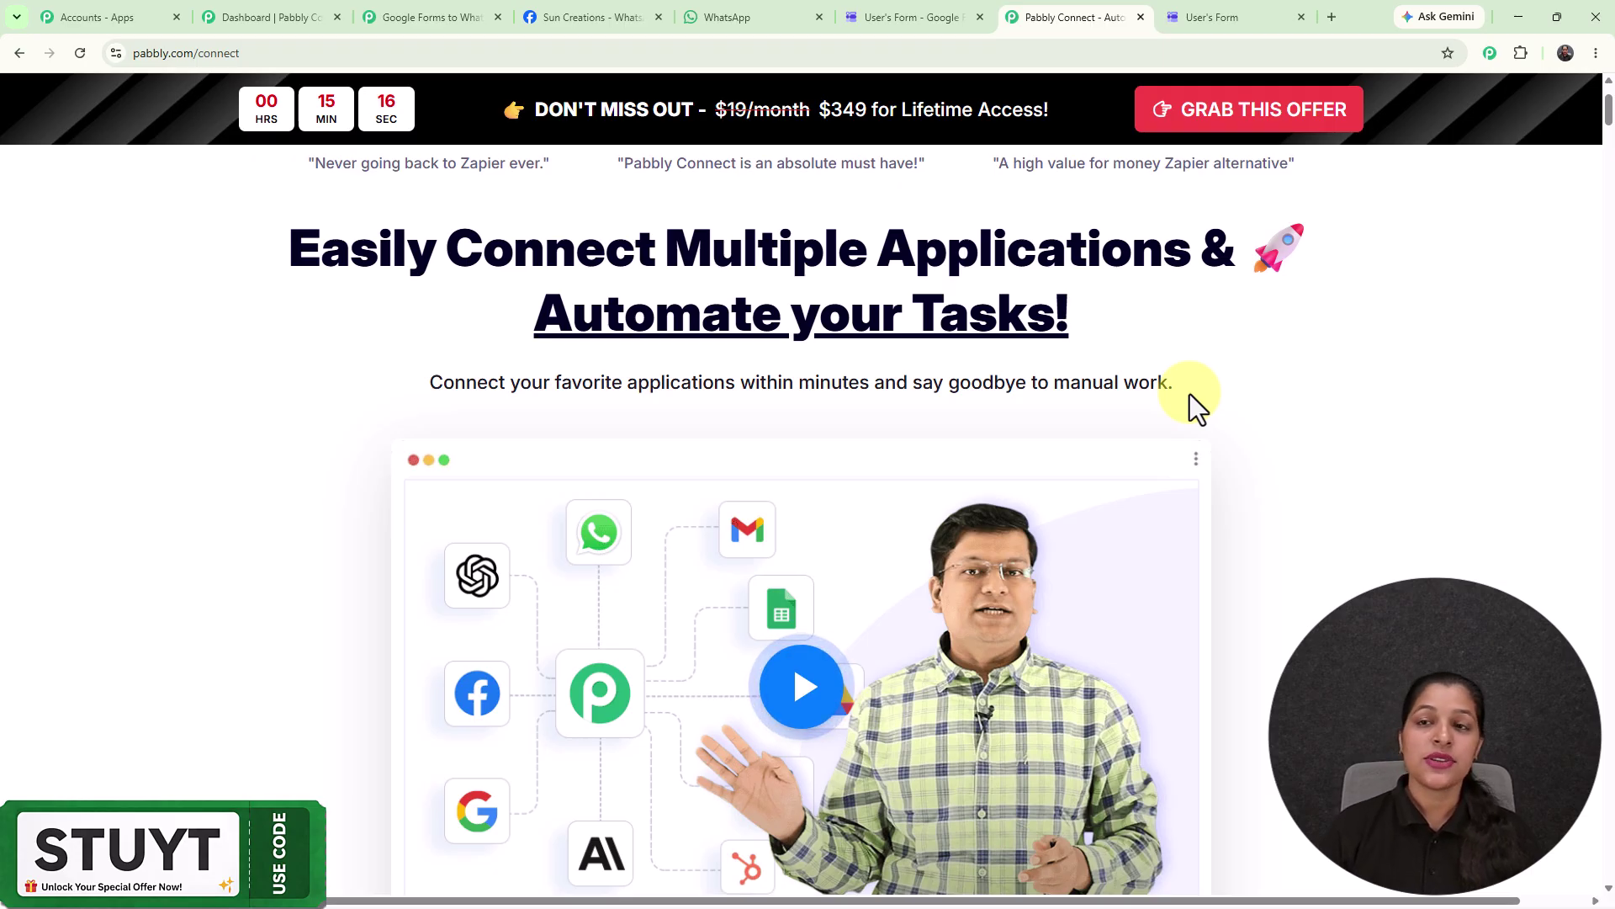
Submit a test response in User's Form with contact details and the query "Want to know about Pabbly Connect", and check WhatsApp for the message
left_click(1193, 23)
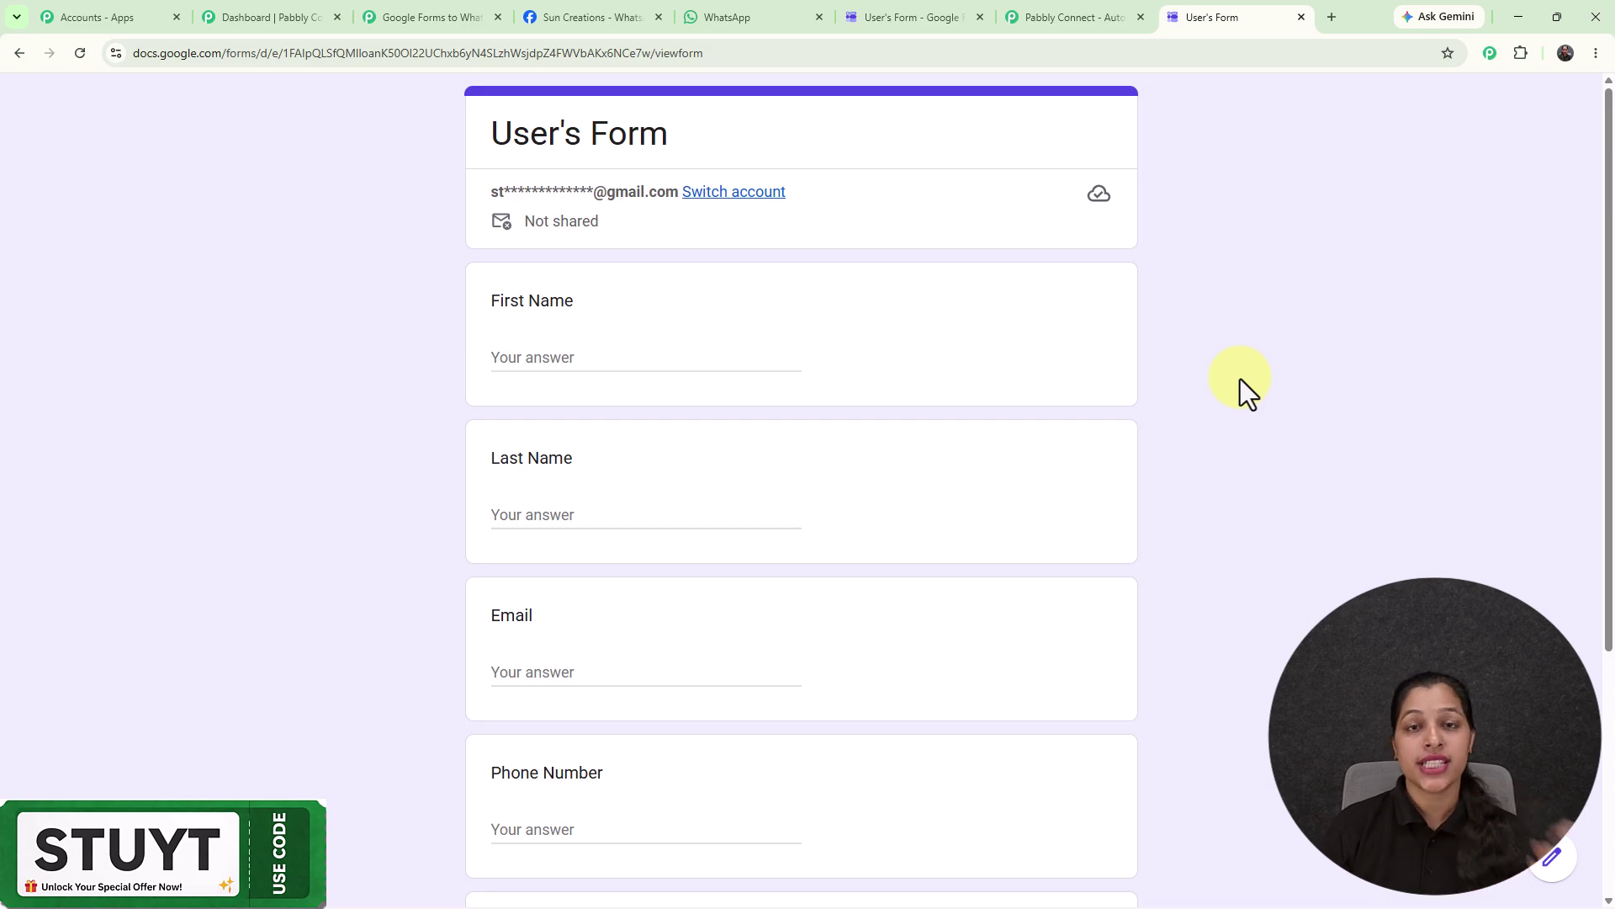
left_click(653, 362)
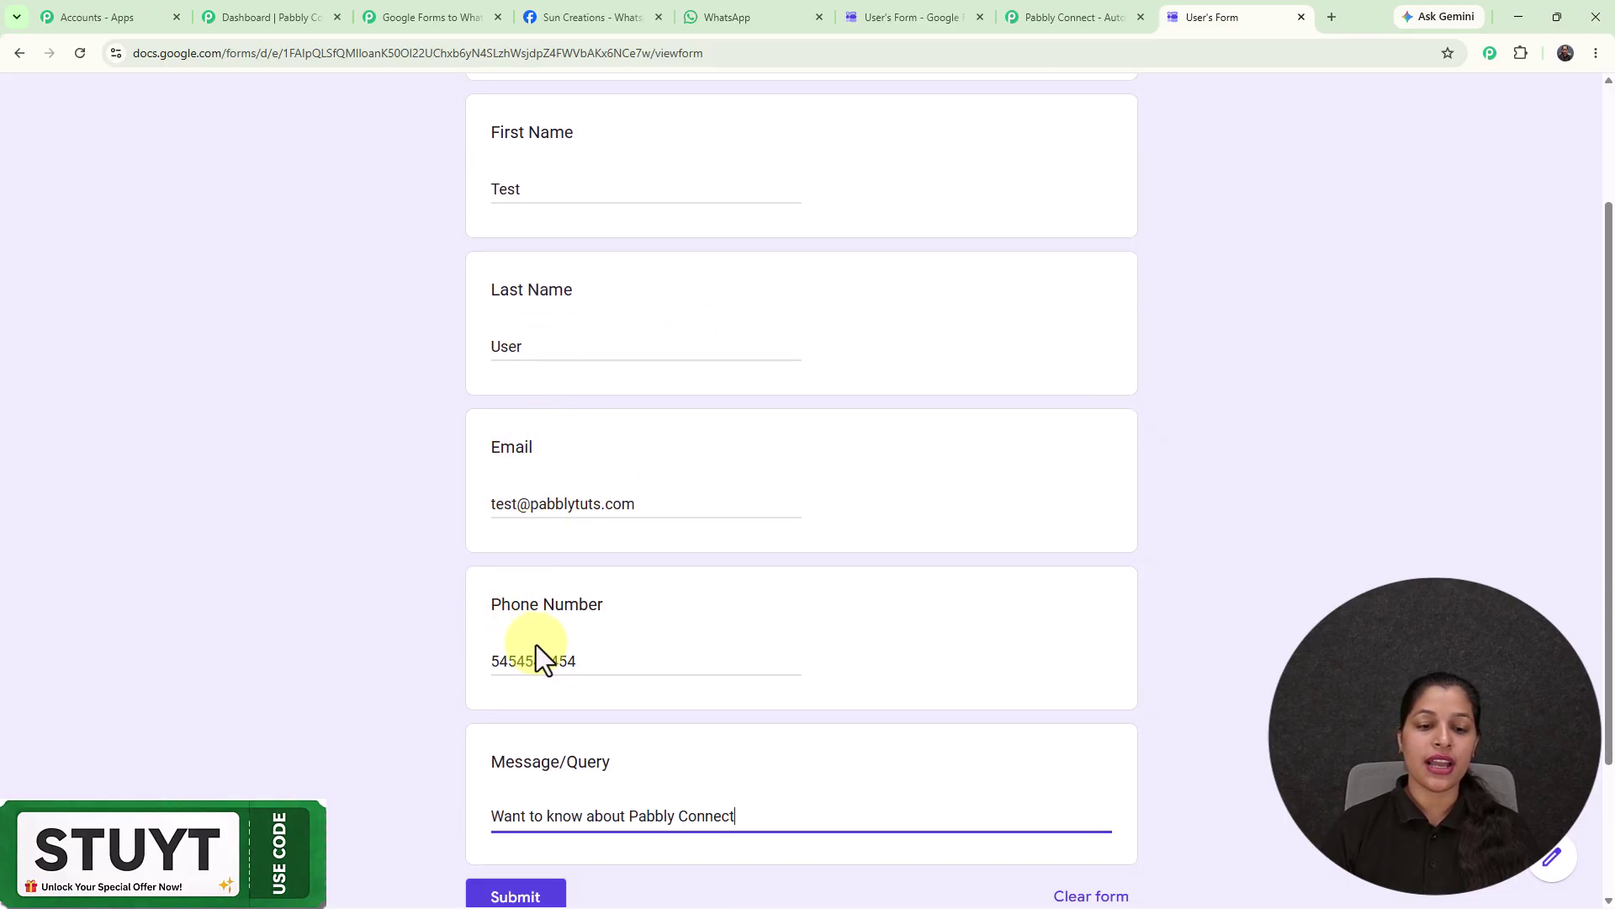
left_click(530, 897)
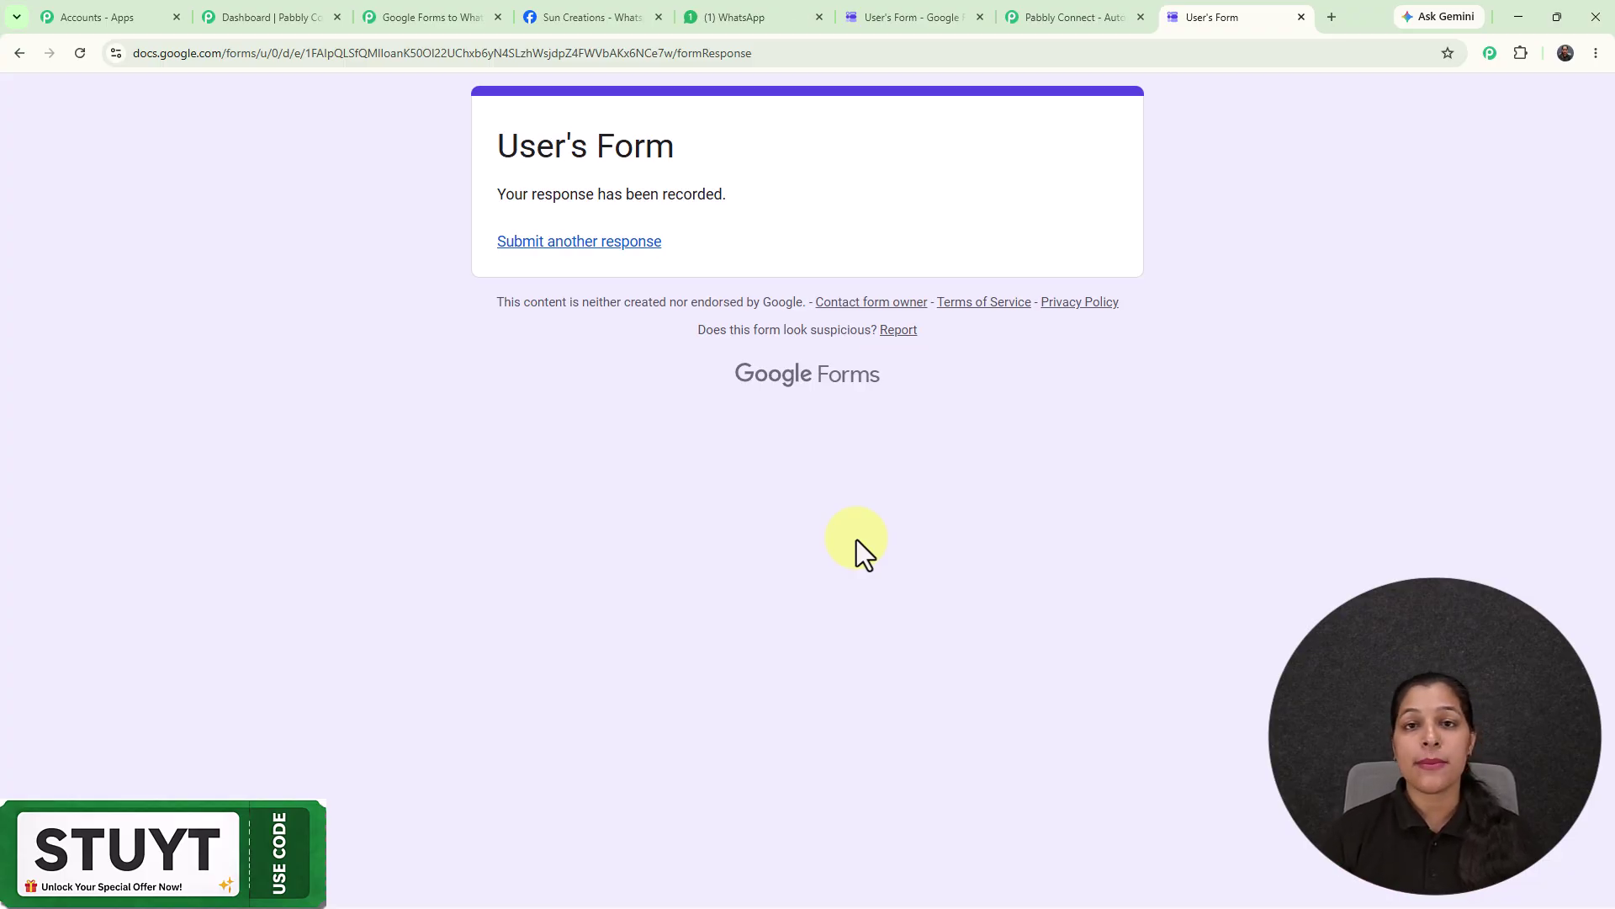
left_click(746, 10)
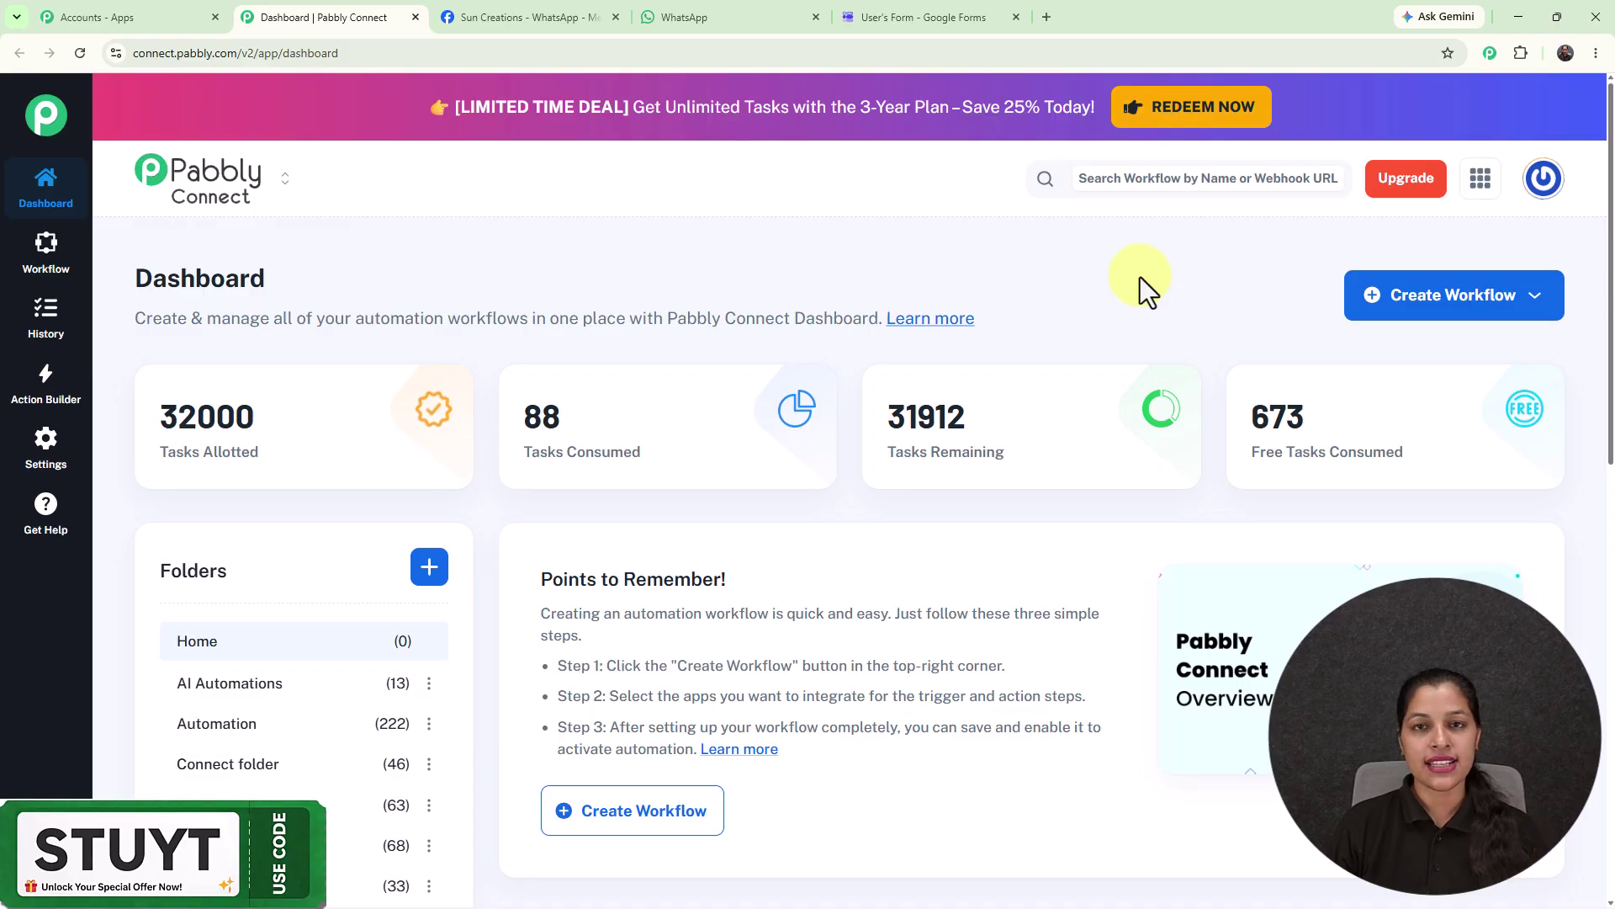
Open pabbly.com/connect in a new browser tab and dismiss the lifetime offer popup
left_click(1046, 16)
type("pabbly.com/connect")
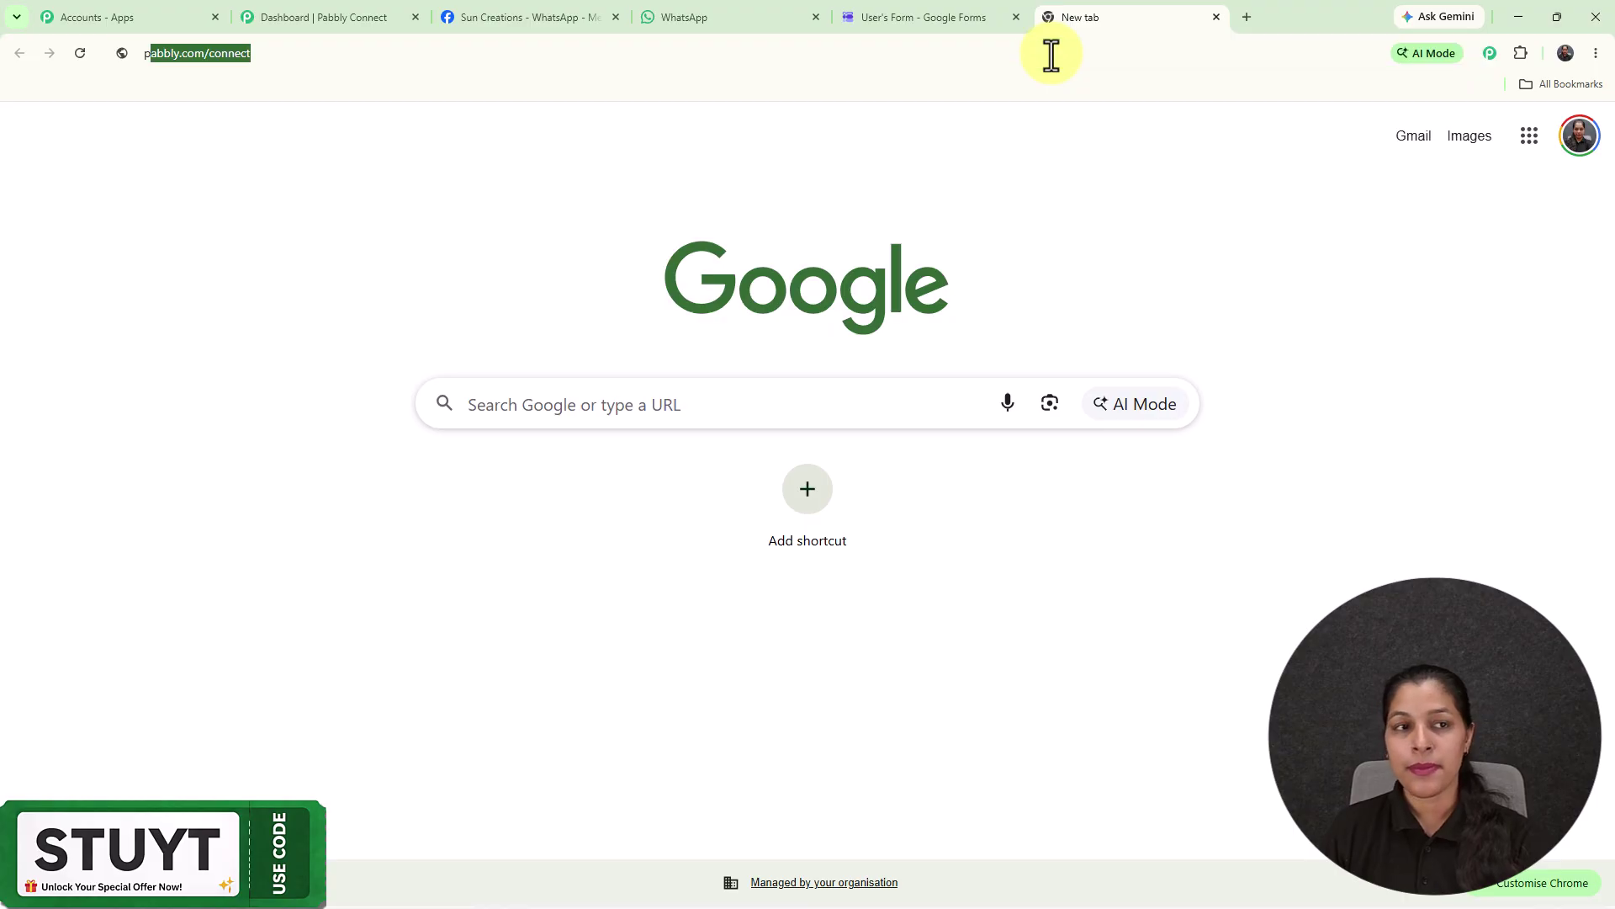
key("Return")
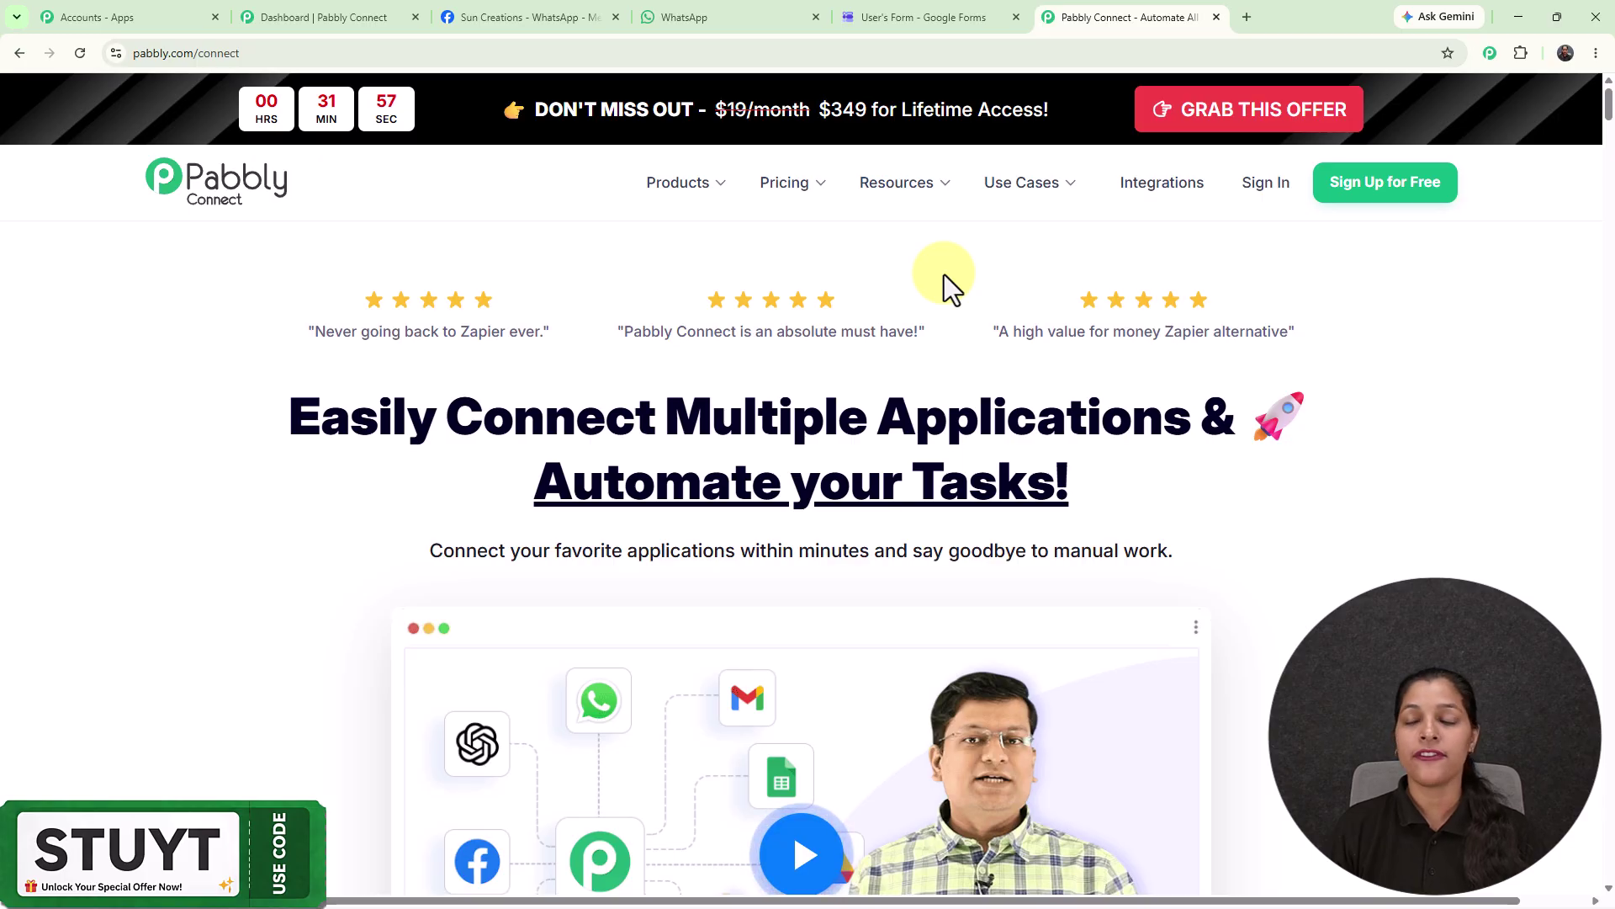
mouse_move(1088, 71)
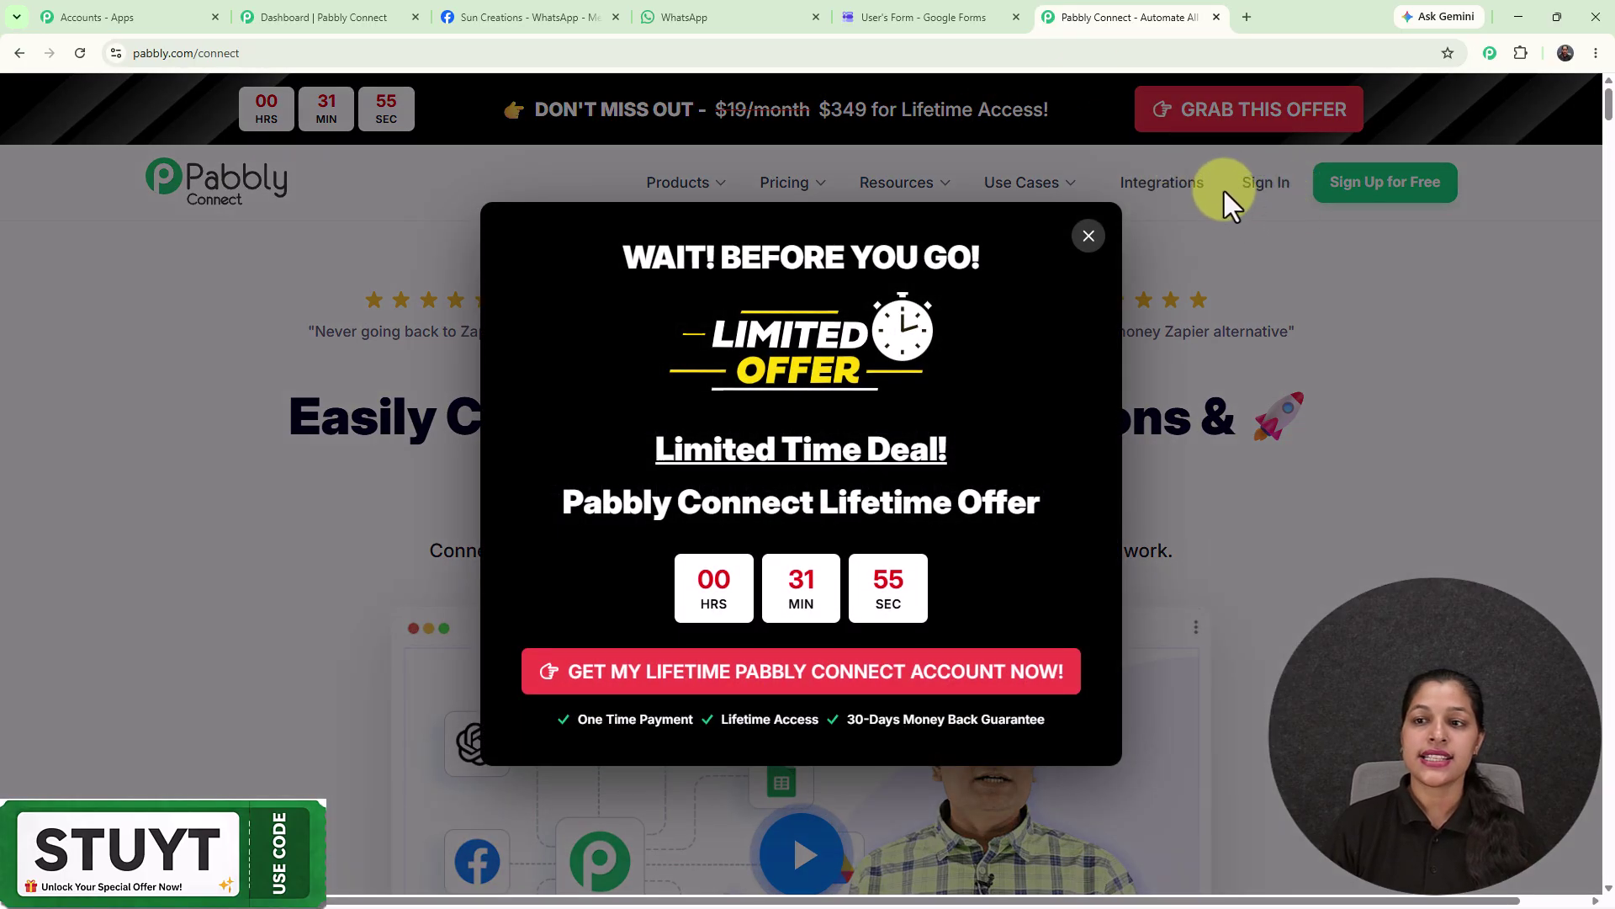
left_click(1089, 237)
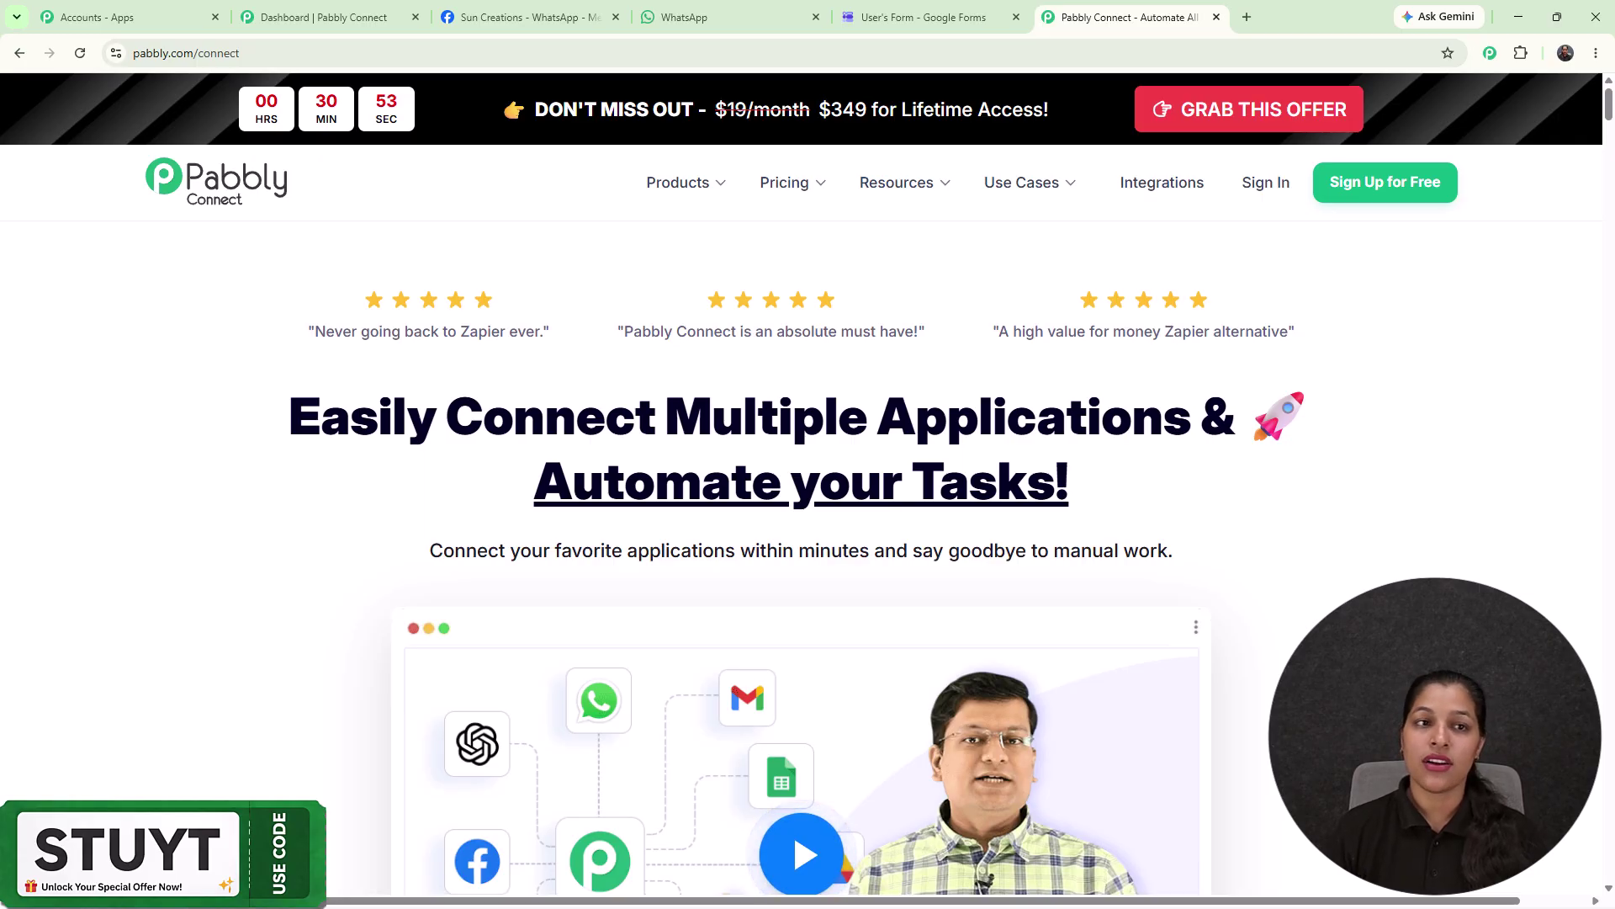
Start a workflow with Quick Builder from the Pabbly Connect dashboard and submit the prompt "Connect Google Forms with WhatsApp"
left_click(369, 15)
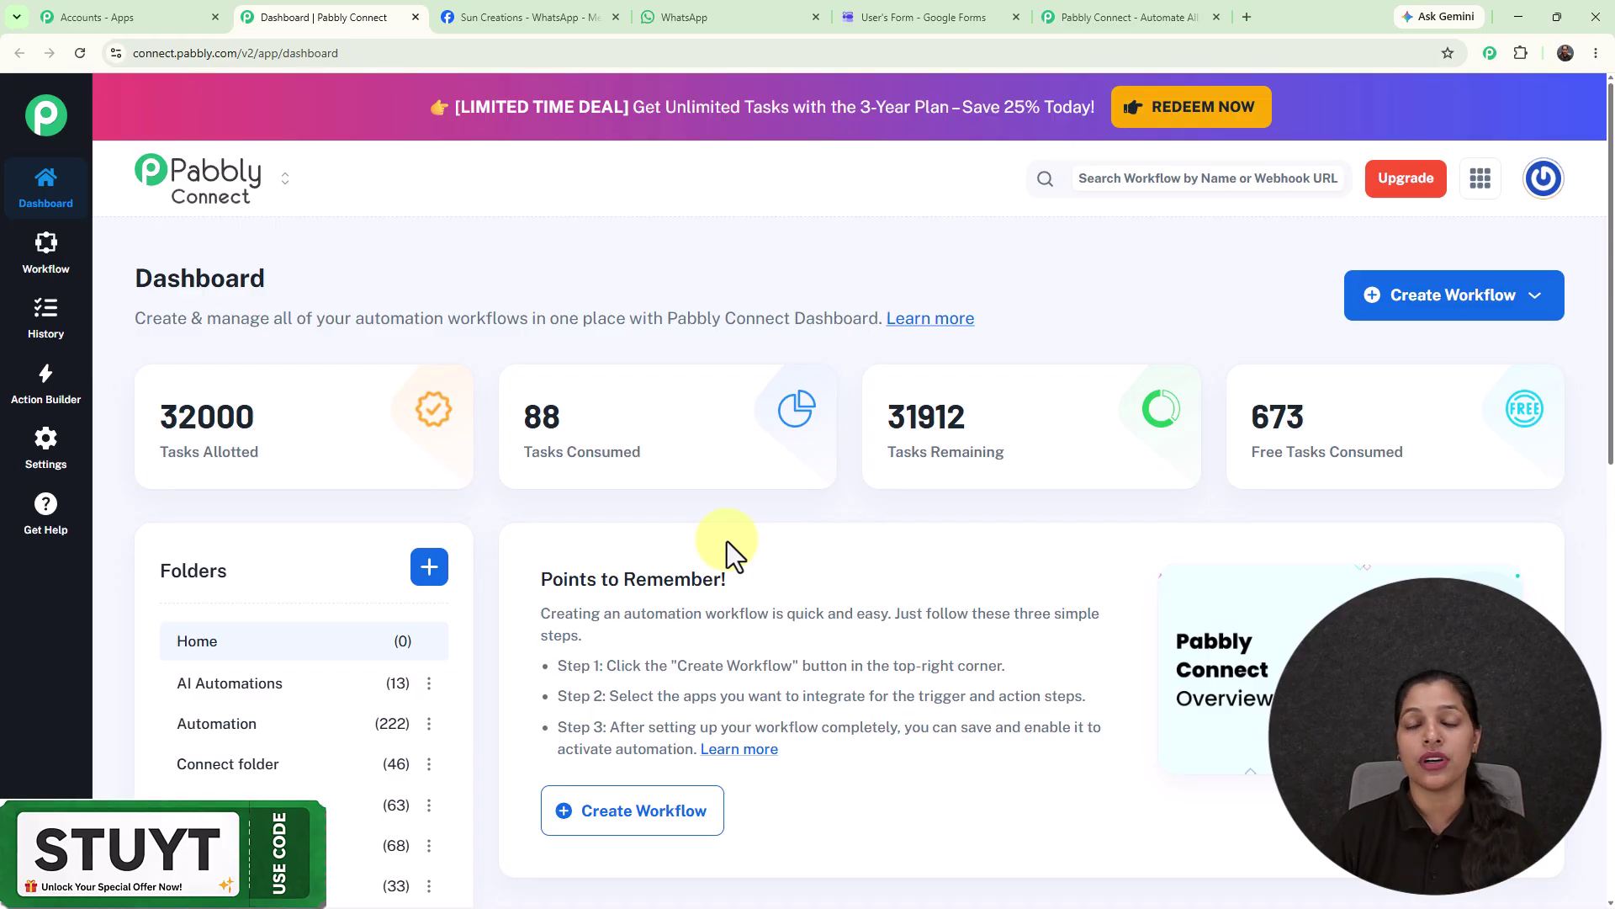
left_click(1447, 299)
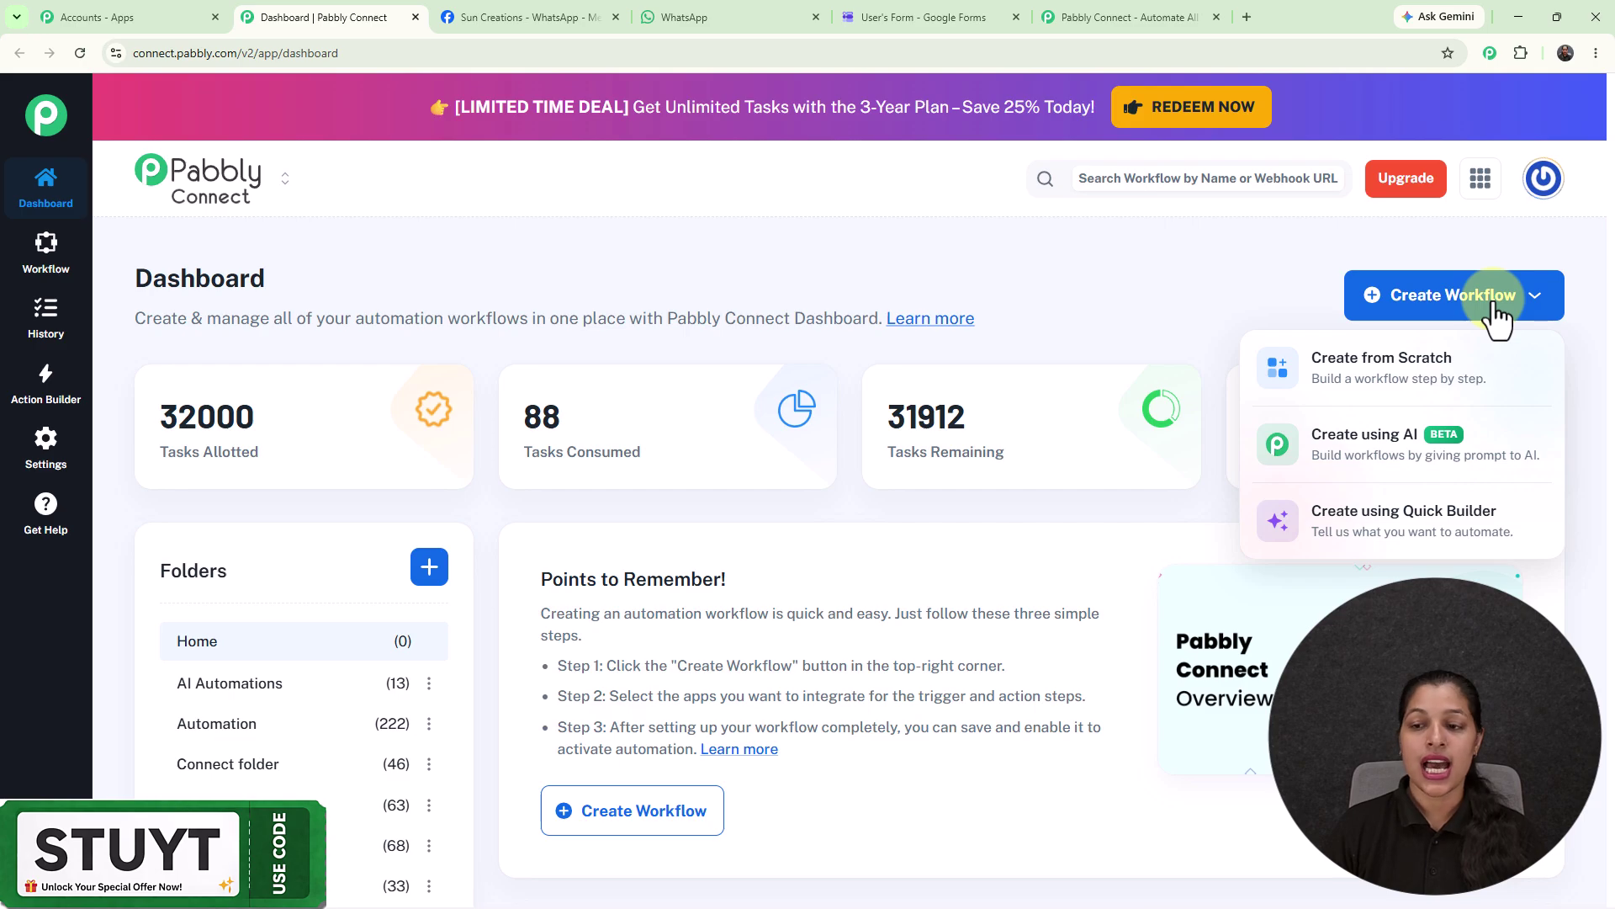
left_click(1383, 530)
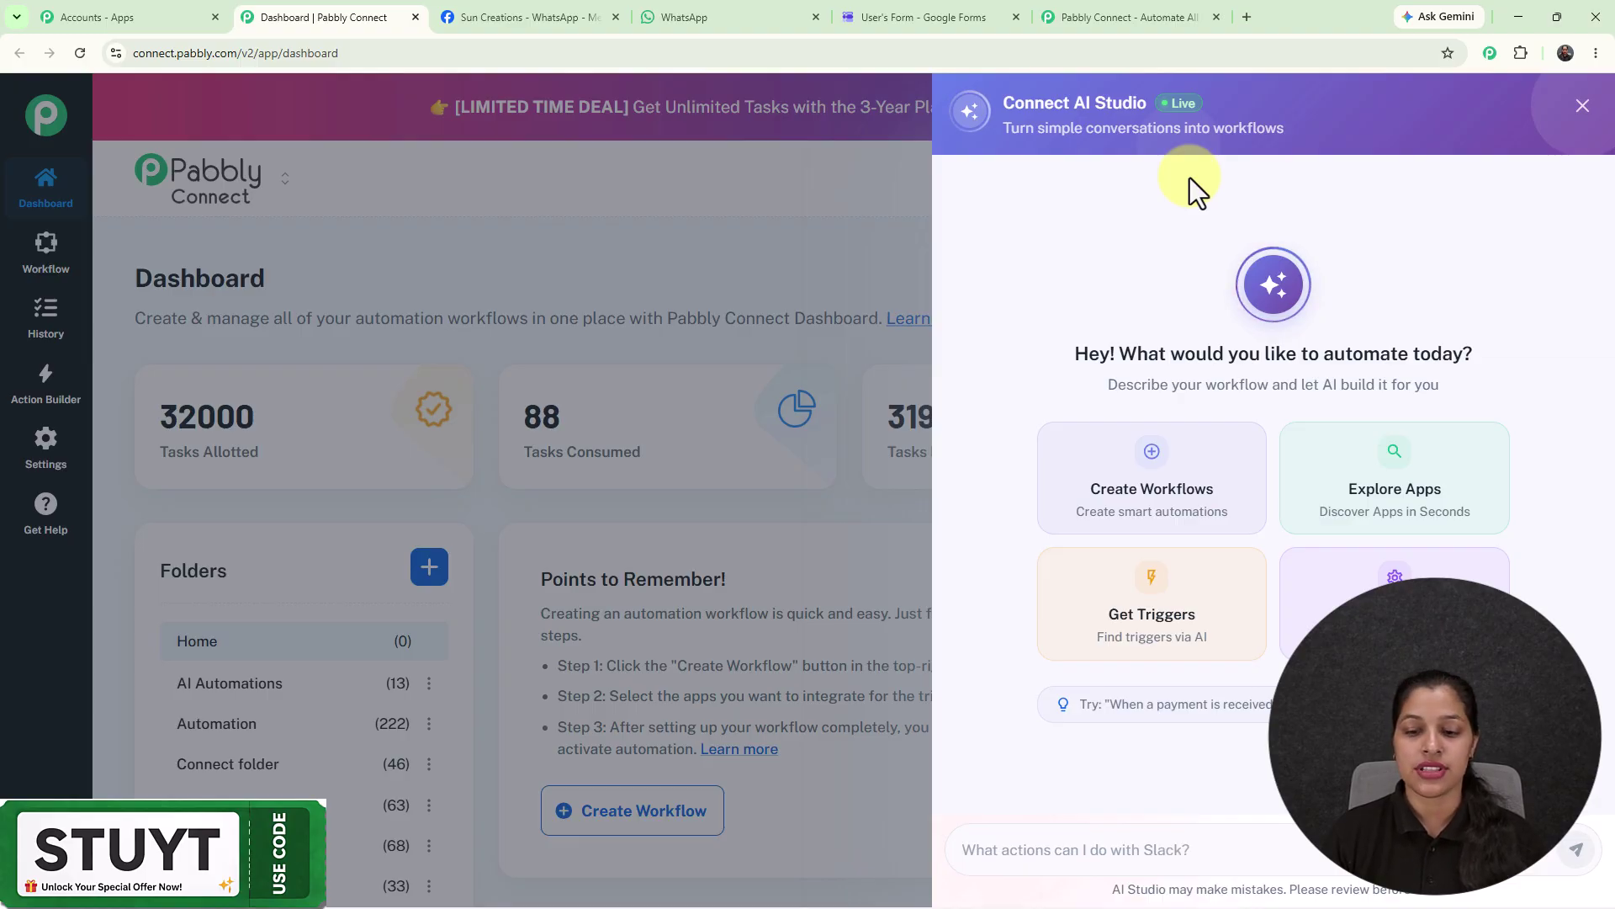
left_click(1082, 857)
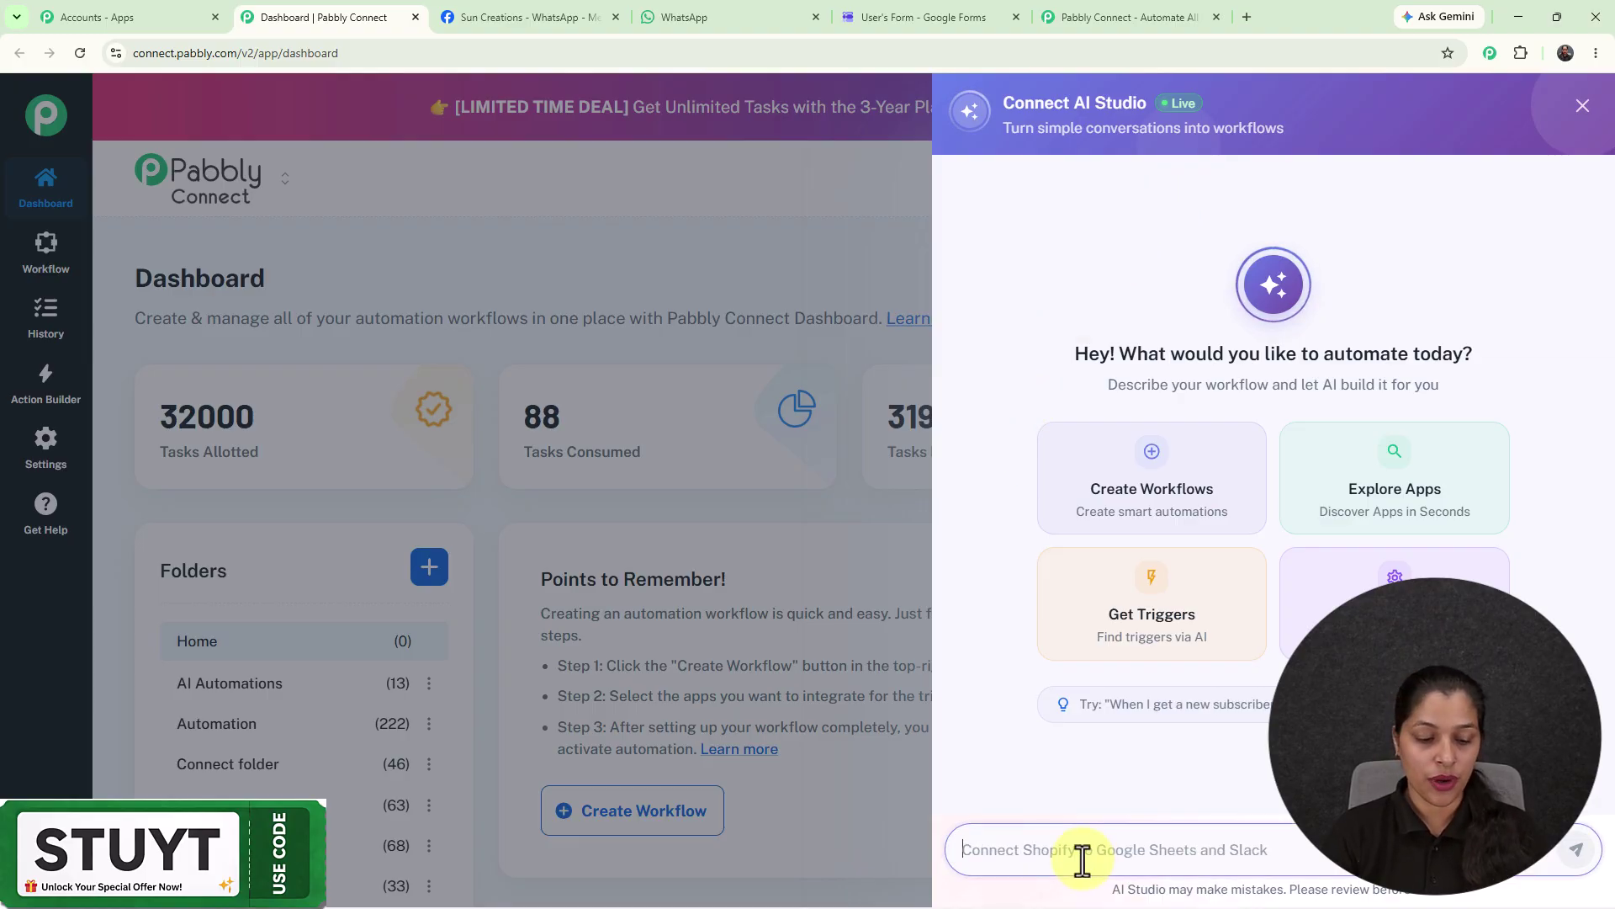
type("Connect Google Forms with WhatsApp")
key("Return")
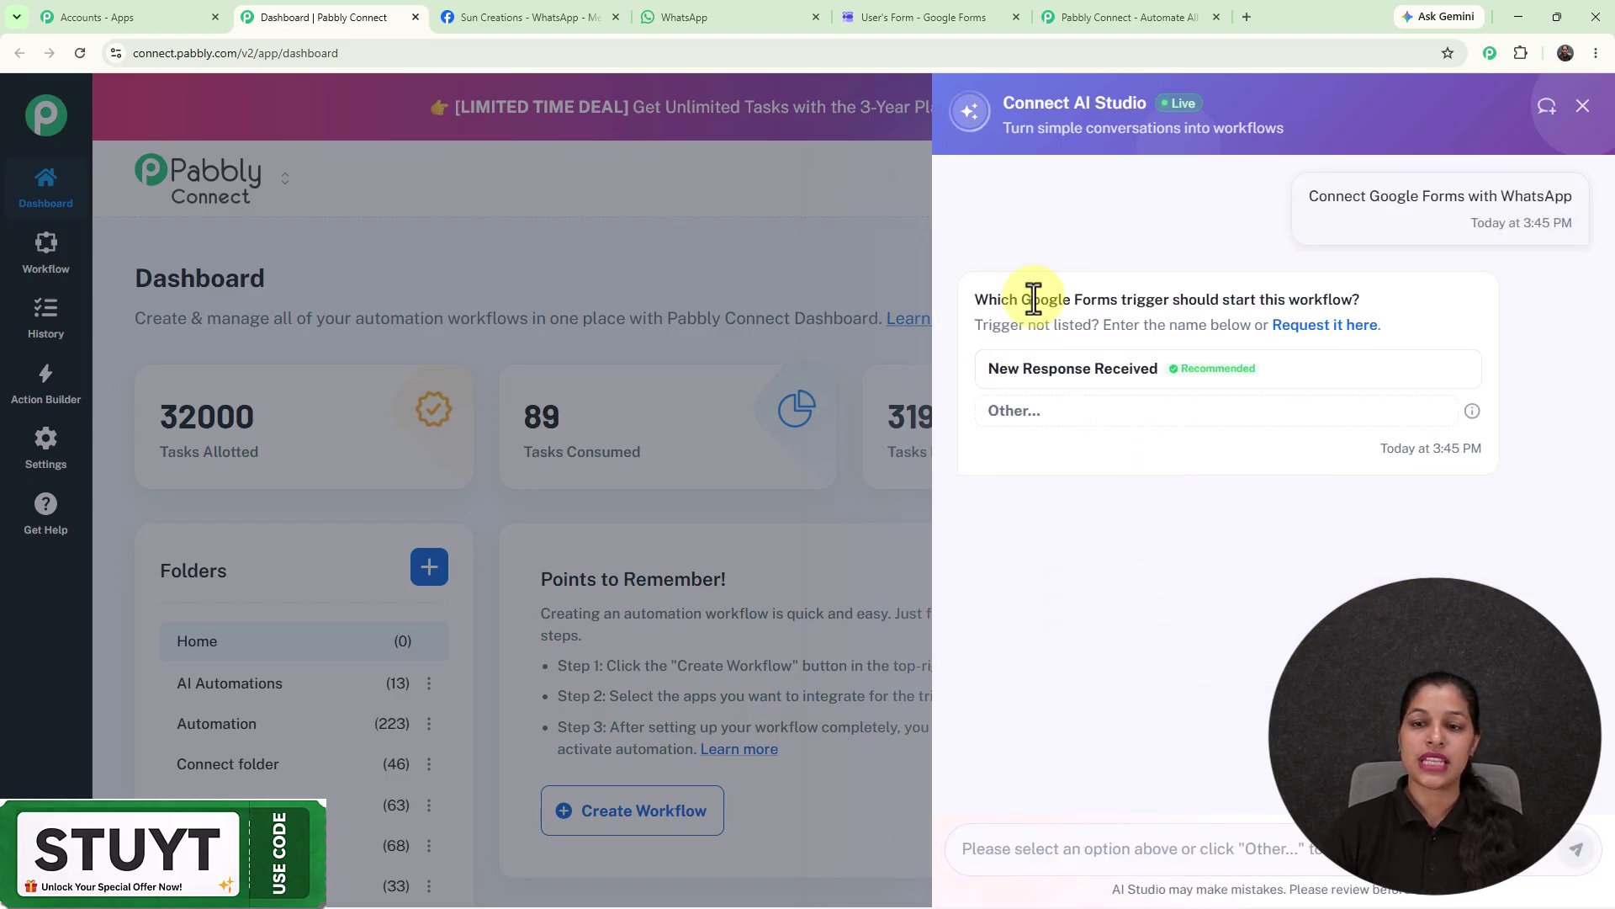
Create the workflow with the New Response Received trigger and the WhatsApp Cloud API action Send Text Message
left_click(1334, 371)
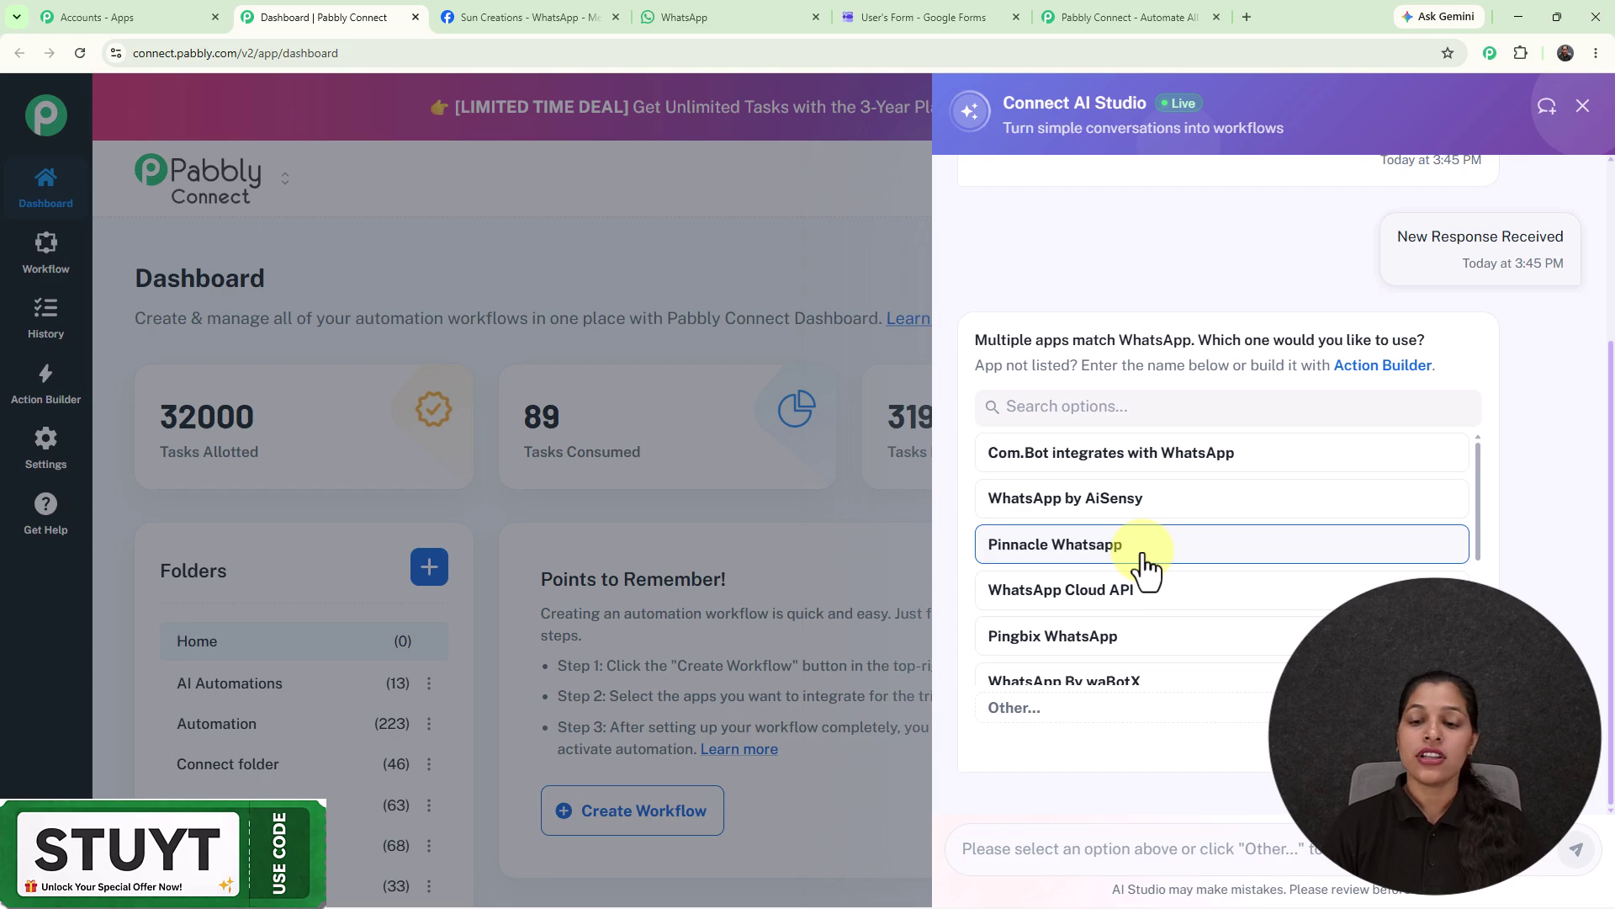
scroll(1146, 571, "down", 3)
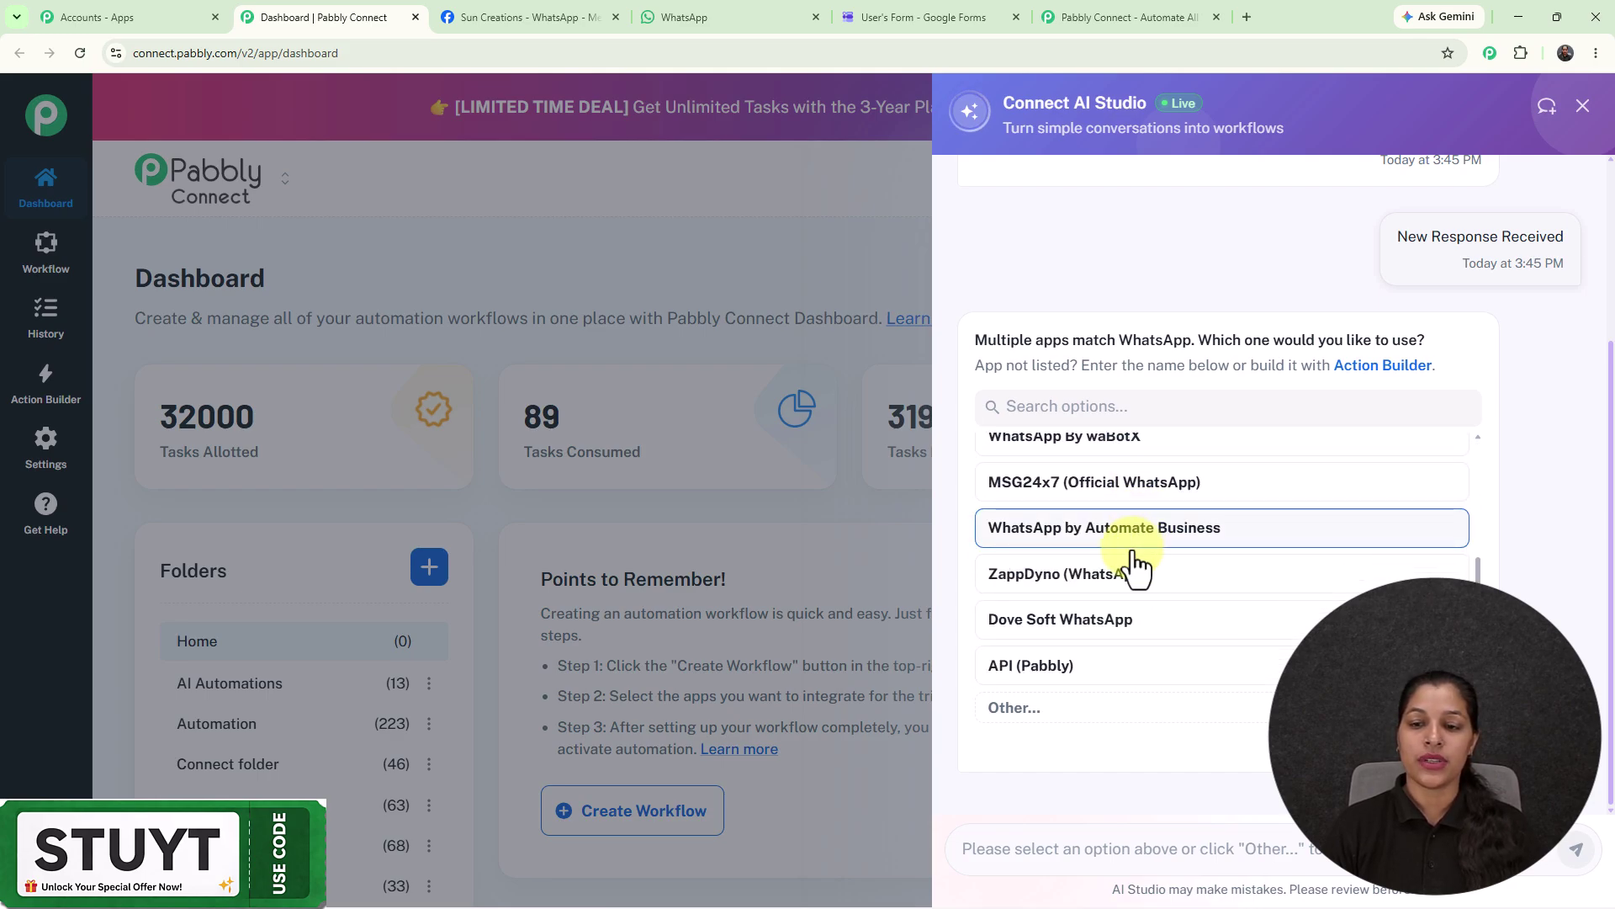
scroll(1134, 562, "up", 5)
scroll(1132, 555, "down", 2)
left_click(1146, 592)
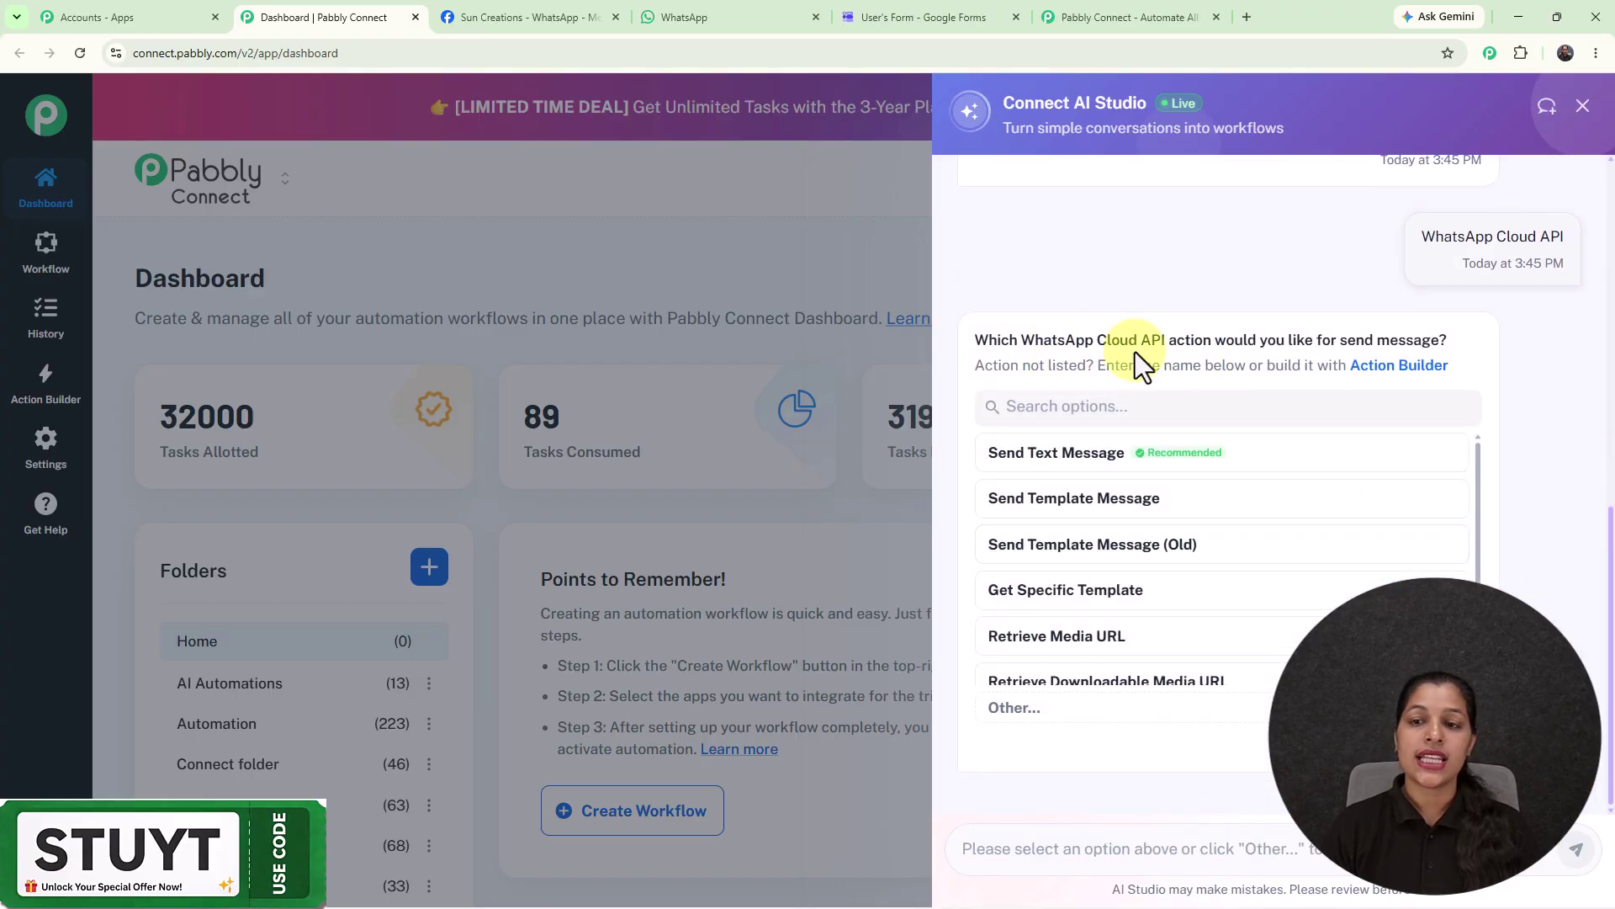
left_click(1082, 459)
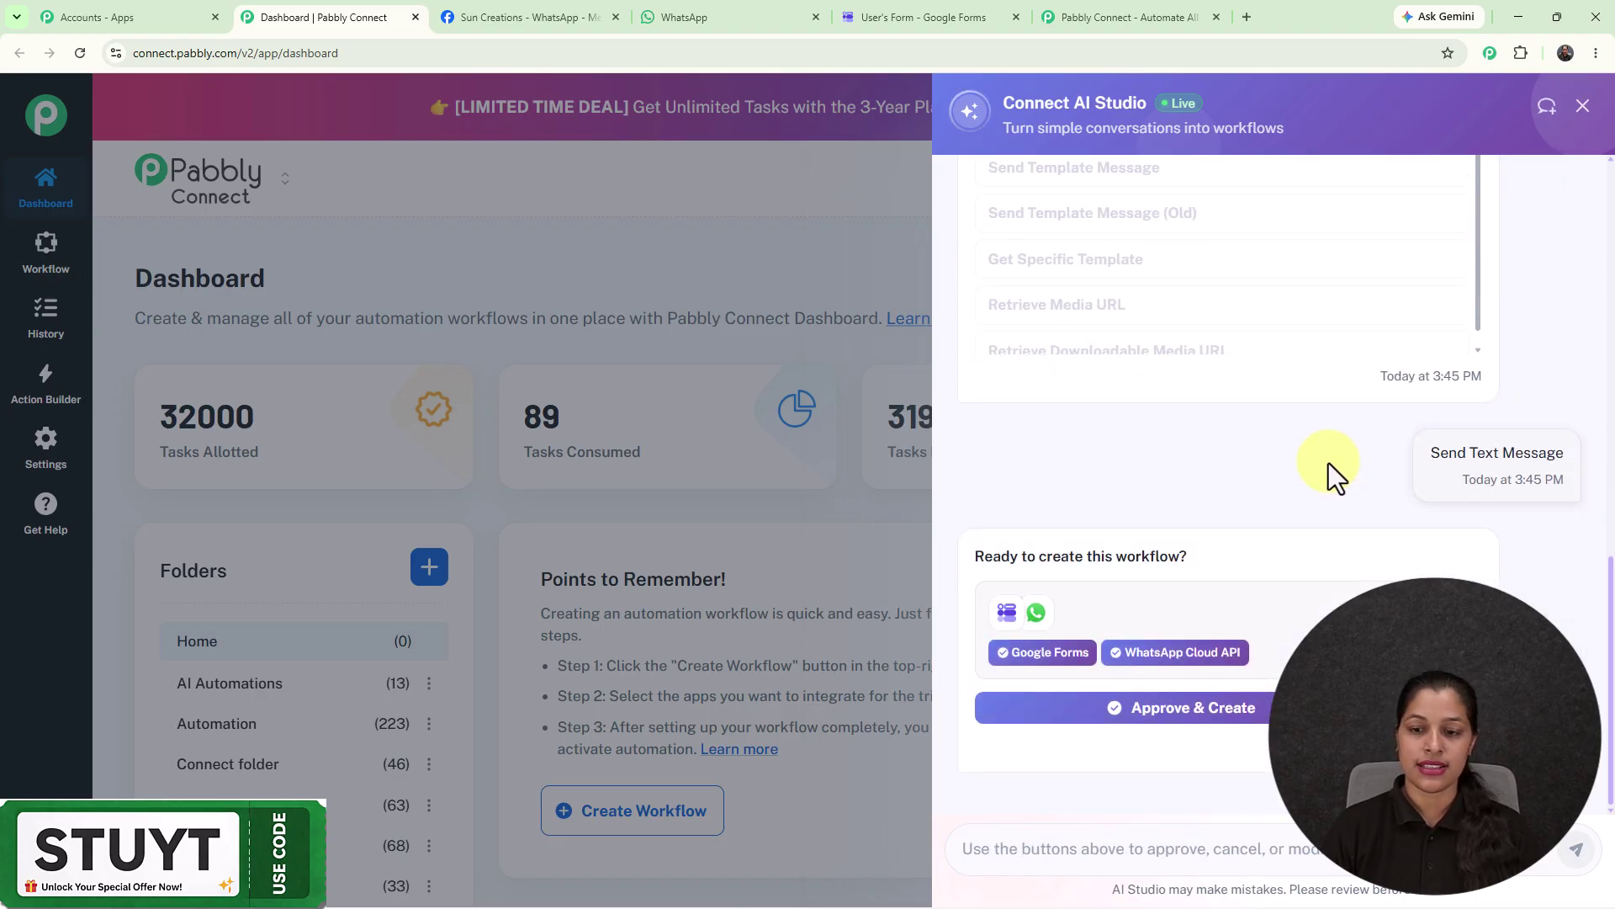
left_click(1173, 711)
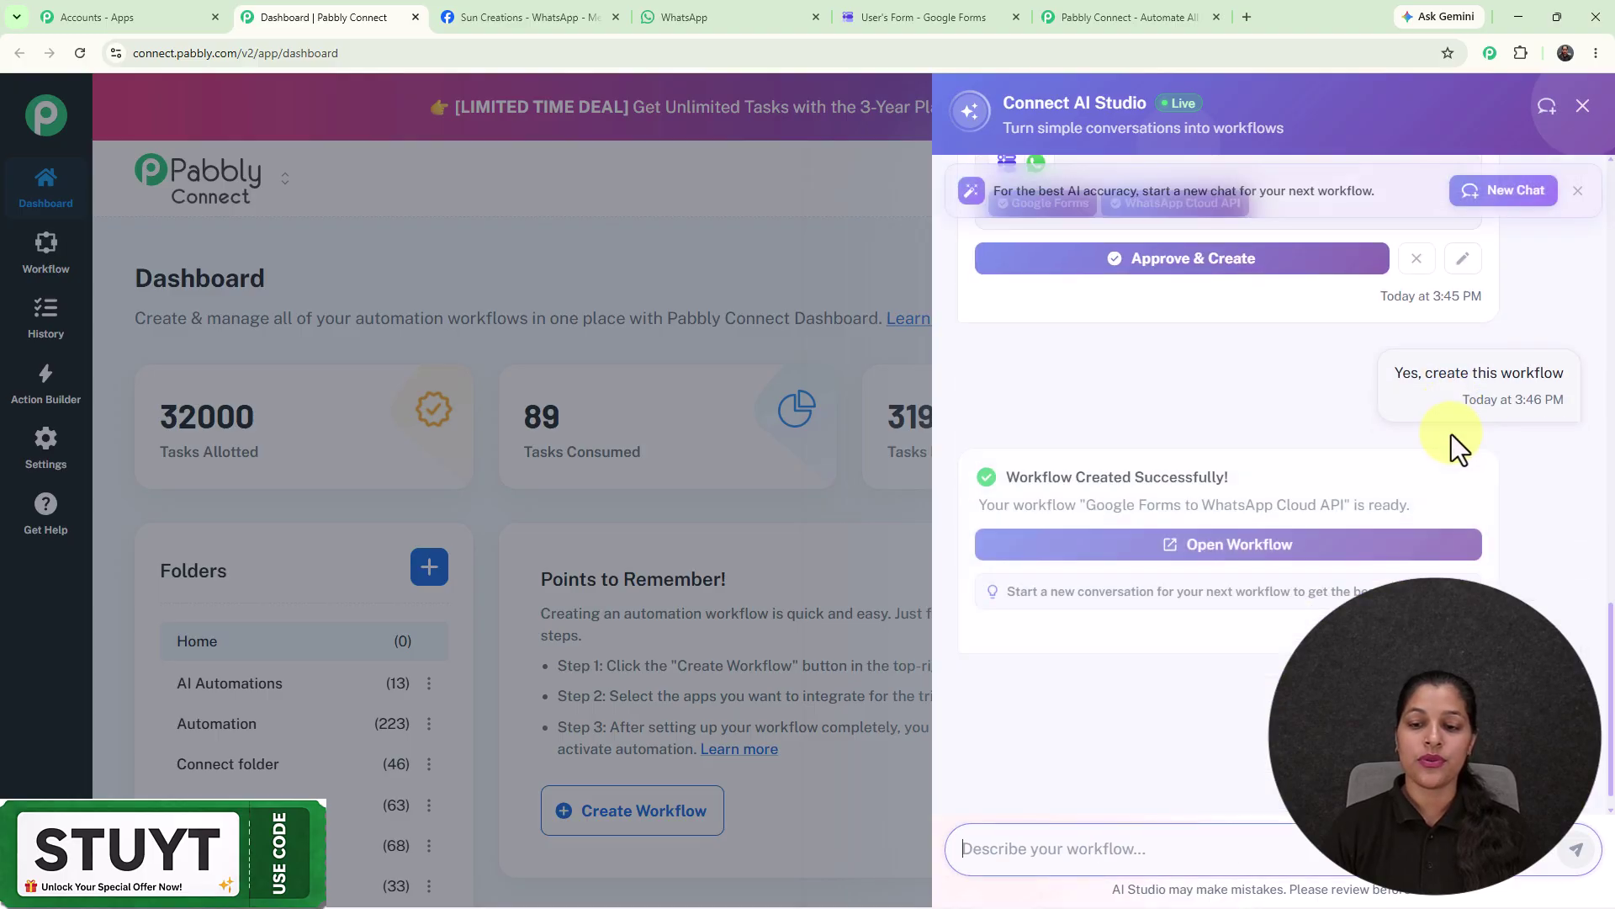
Open the created workflow and copy the webhook URL from its Google Forms trigger
left_click(1161, 523)
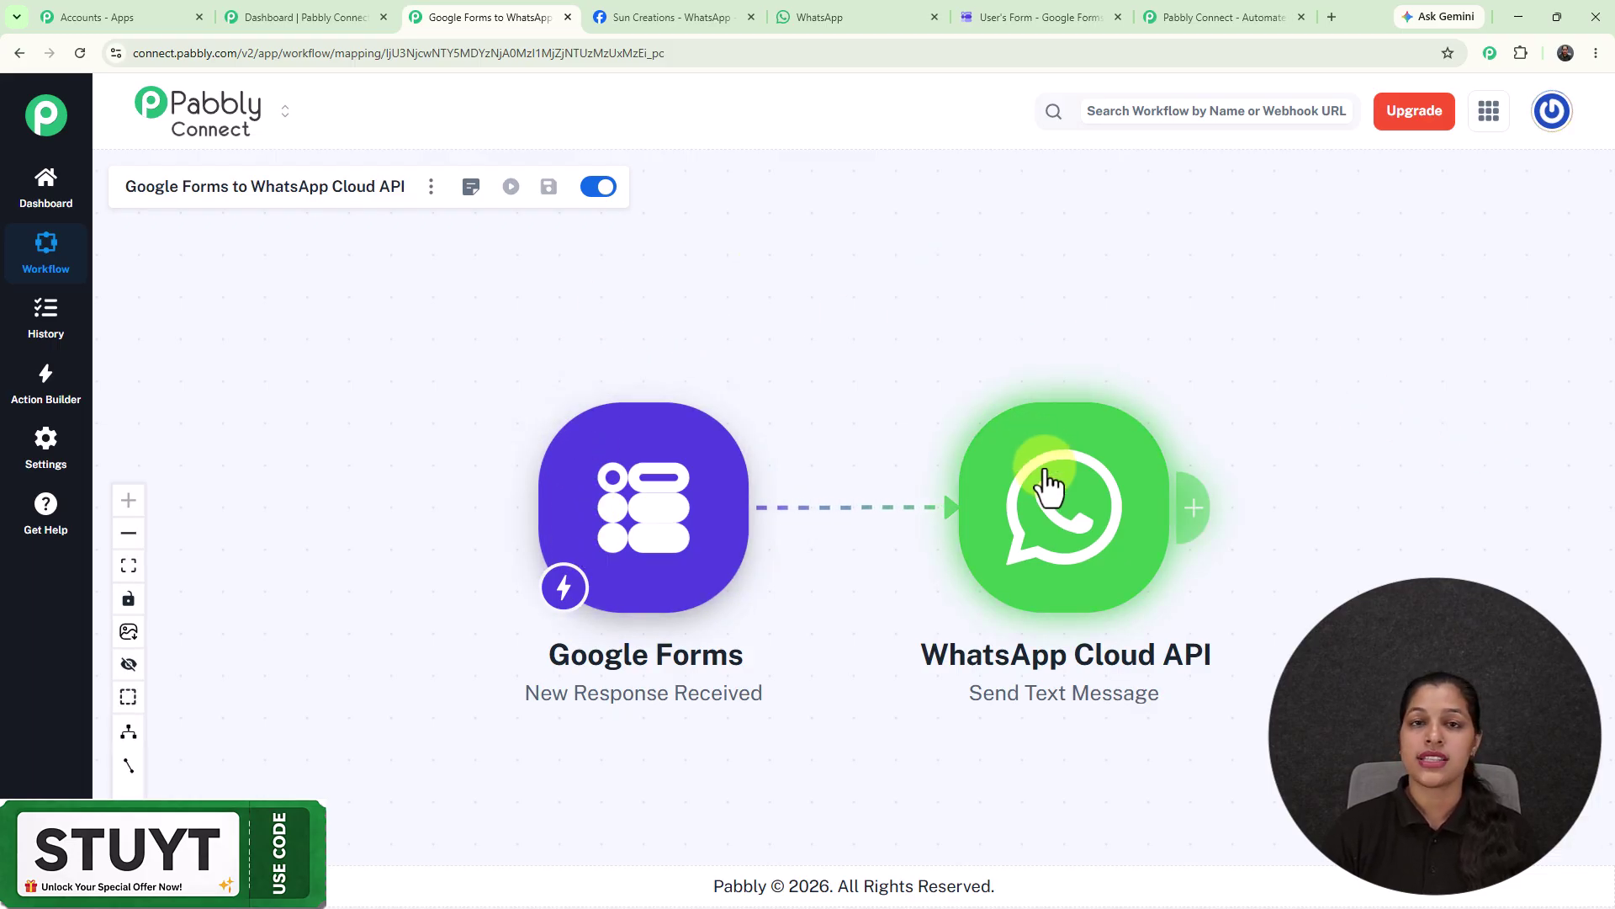
left_click(592, 546)
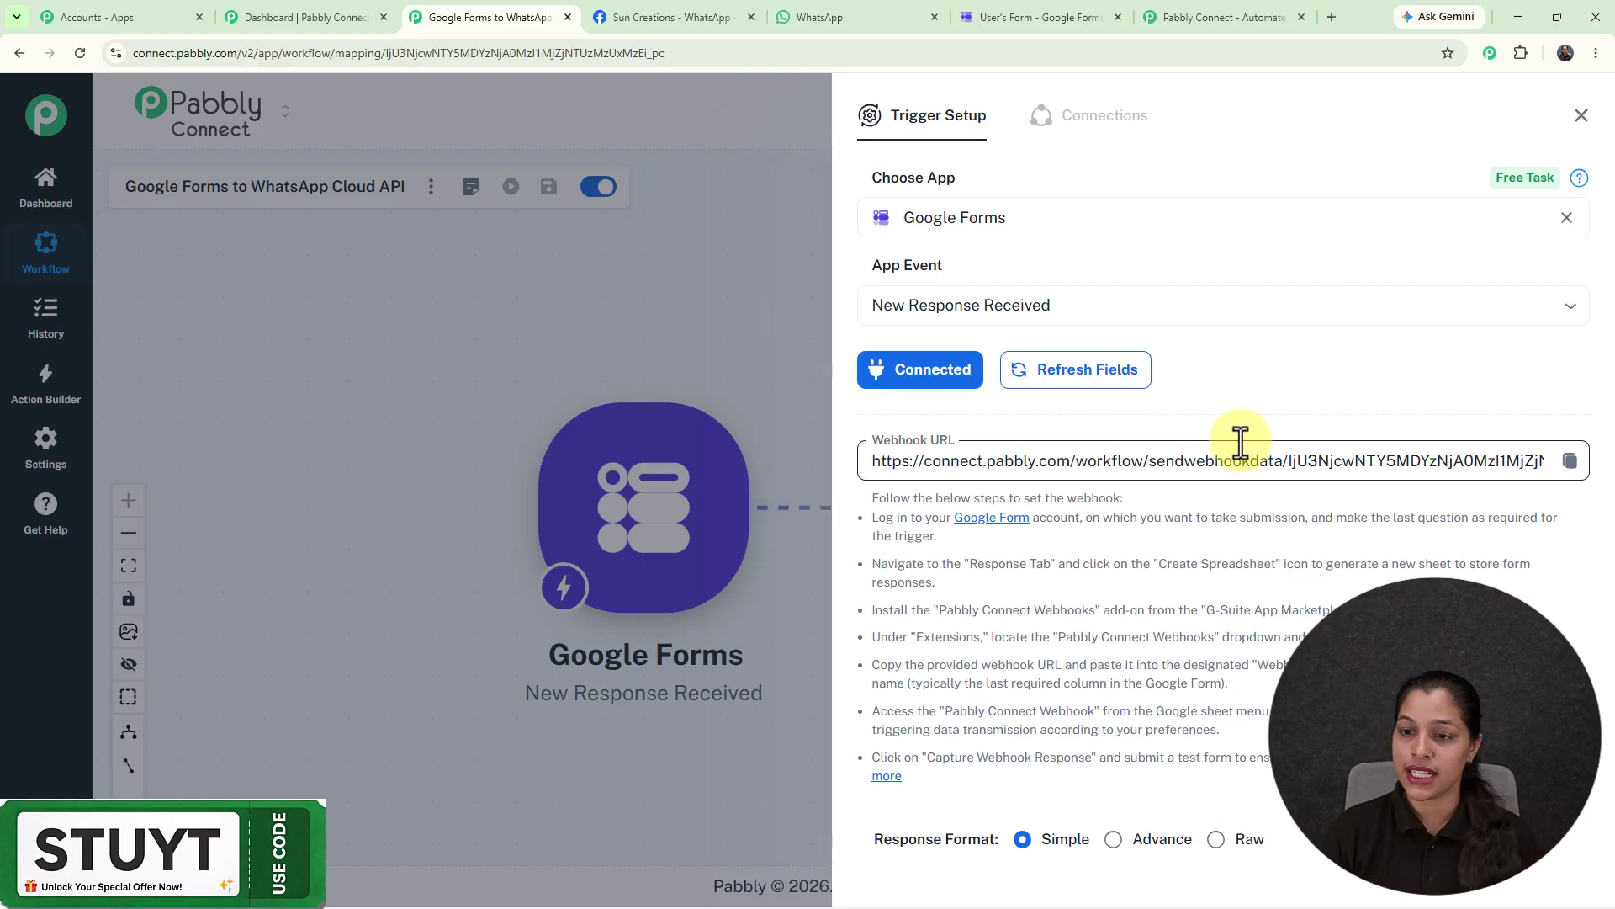
left_click(1570, 461)
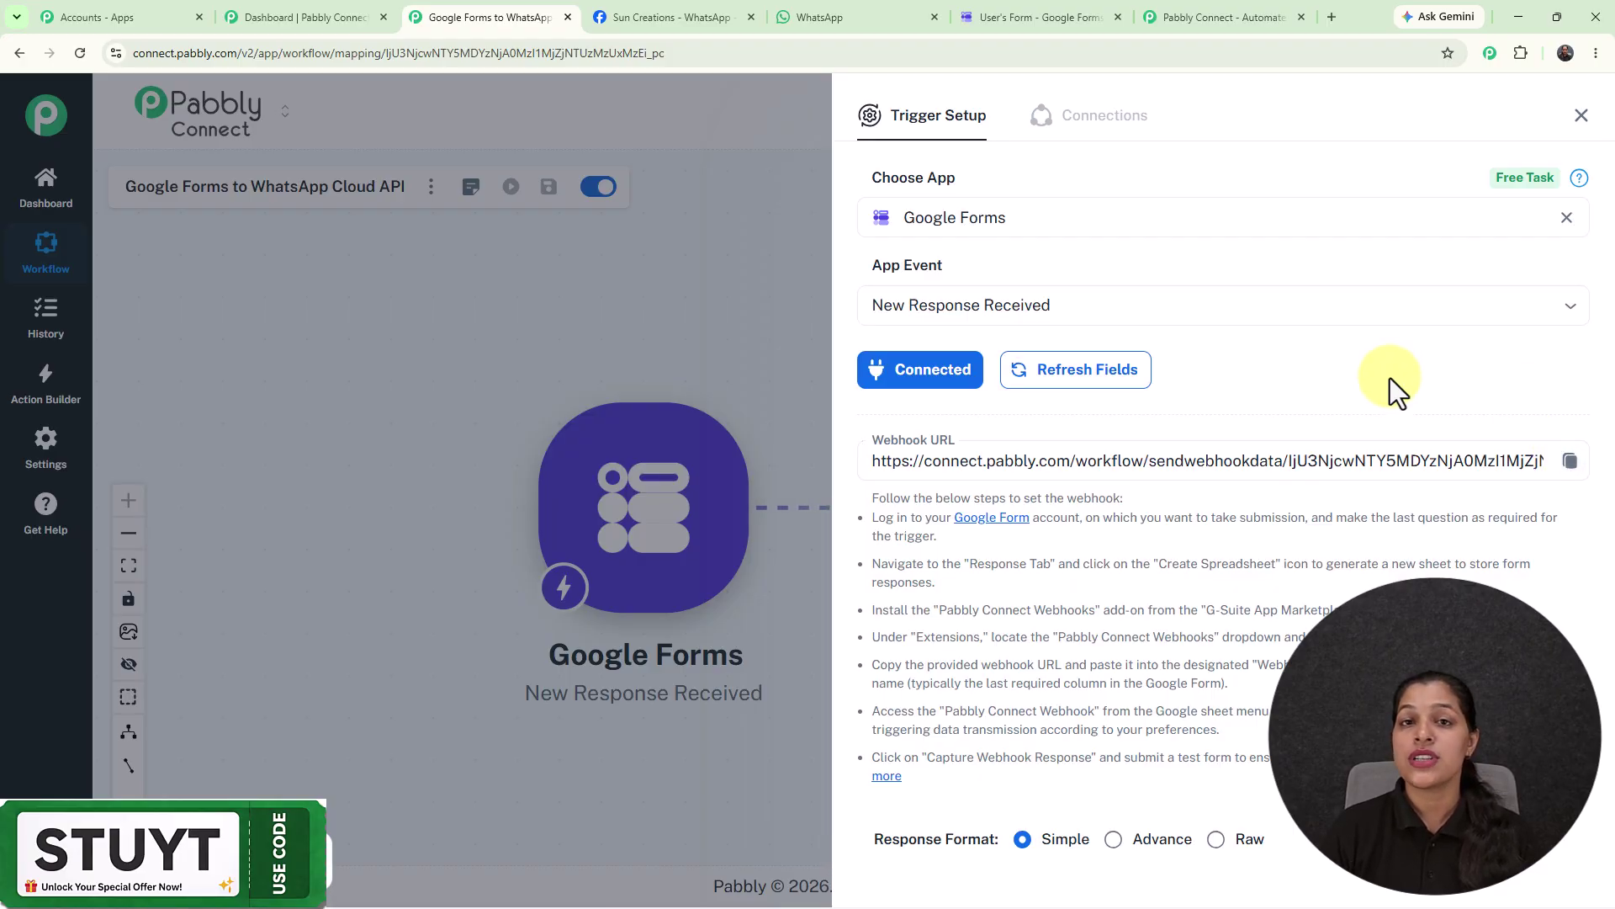
Open the User's Form responses in Google Sheets and display the sheet at 125%
left_click(1015, 31)
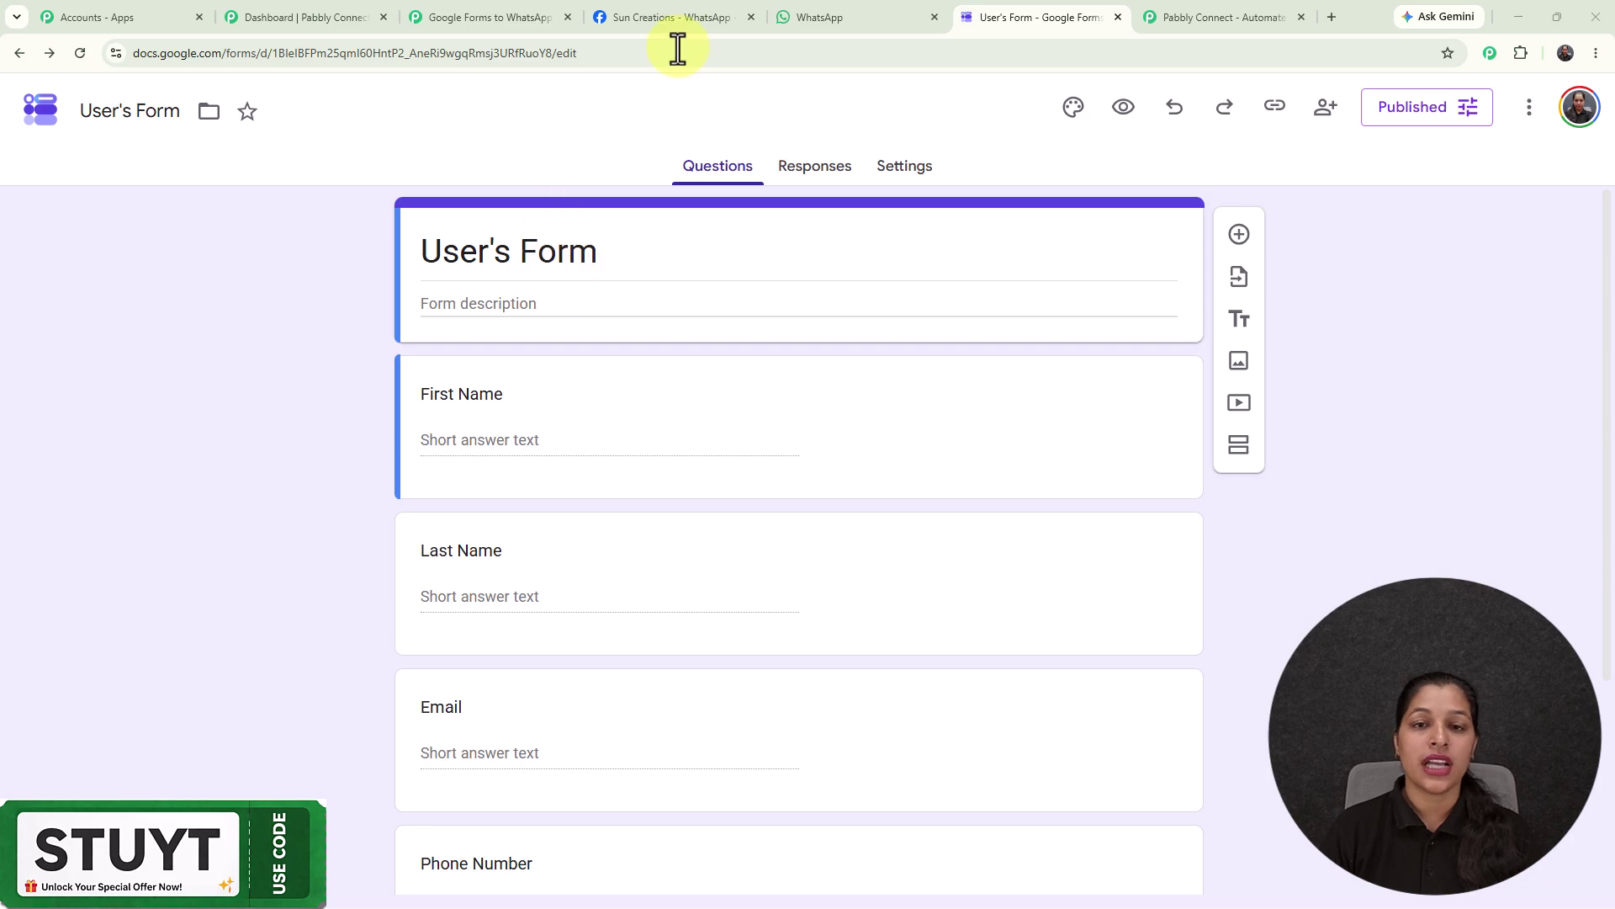
left_click(836, 168)
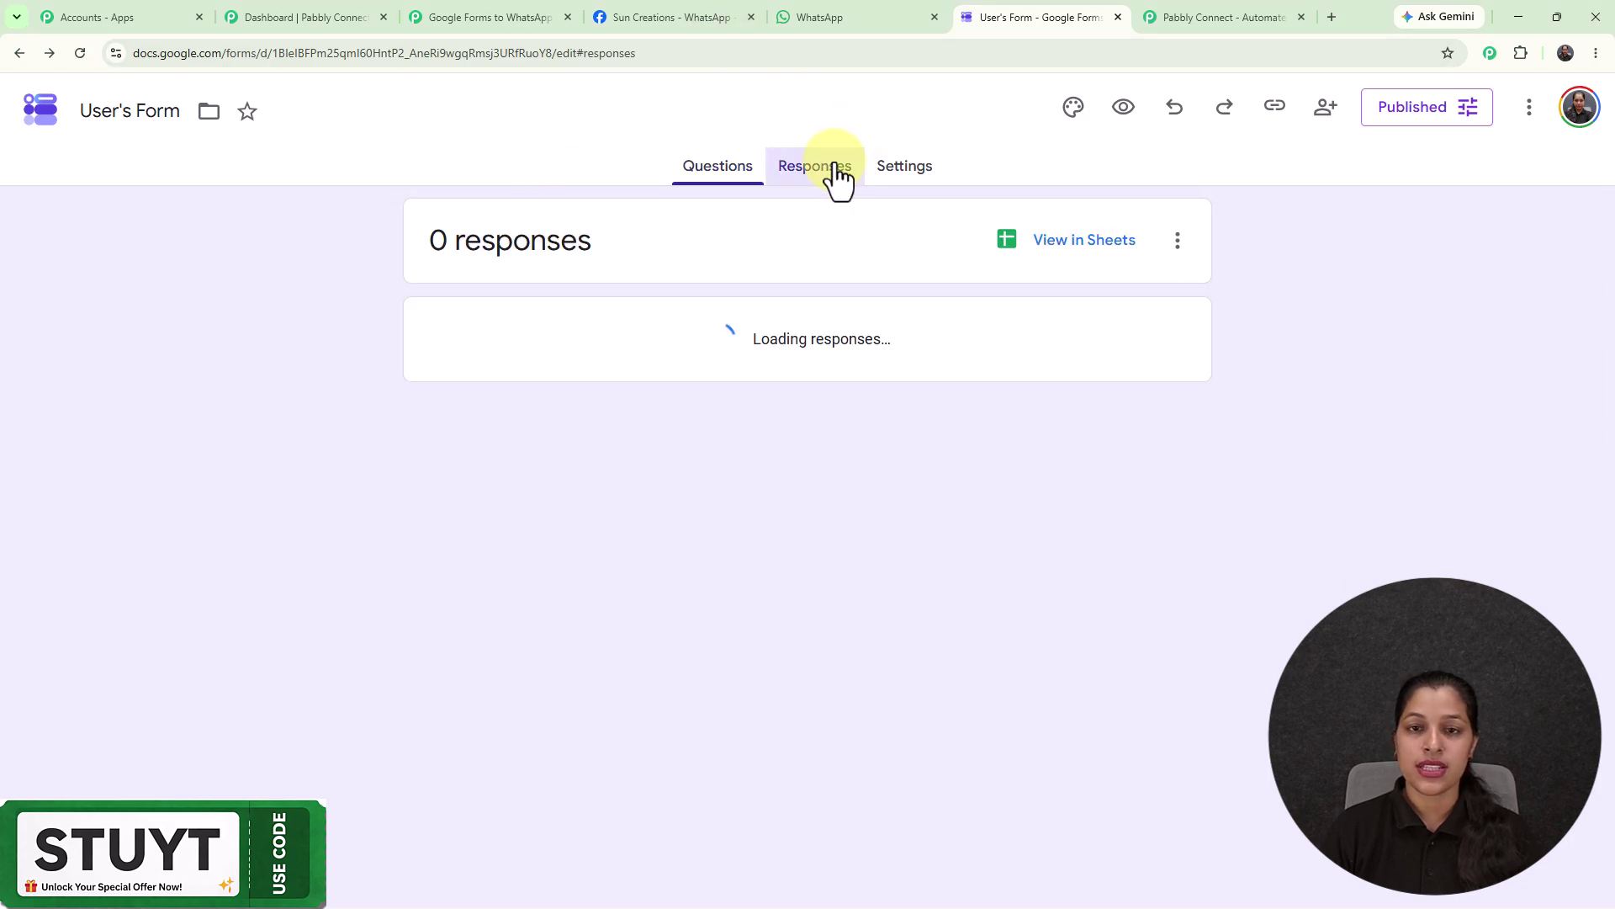
left_click(1083, 242)
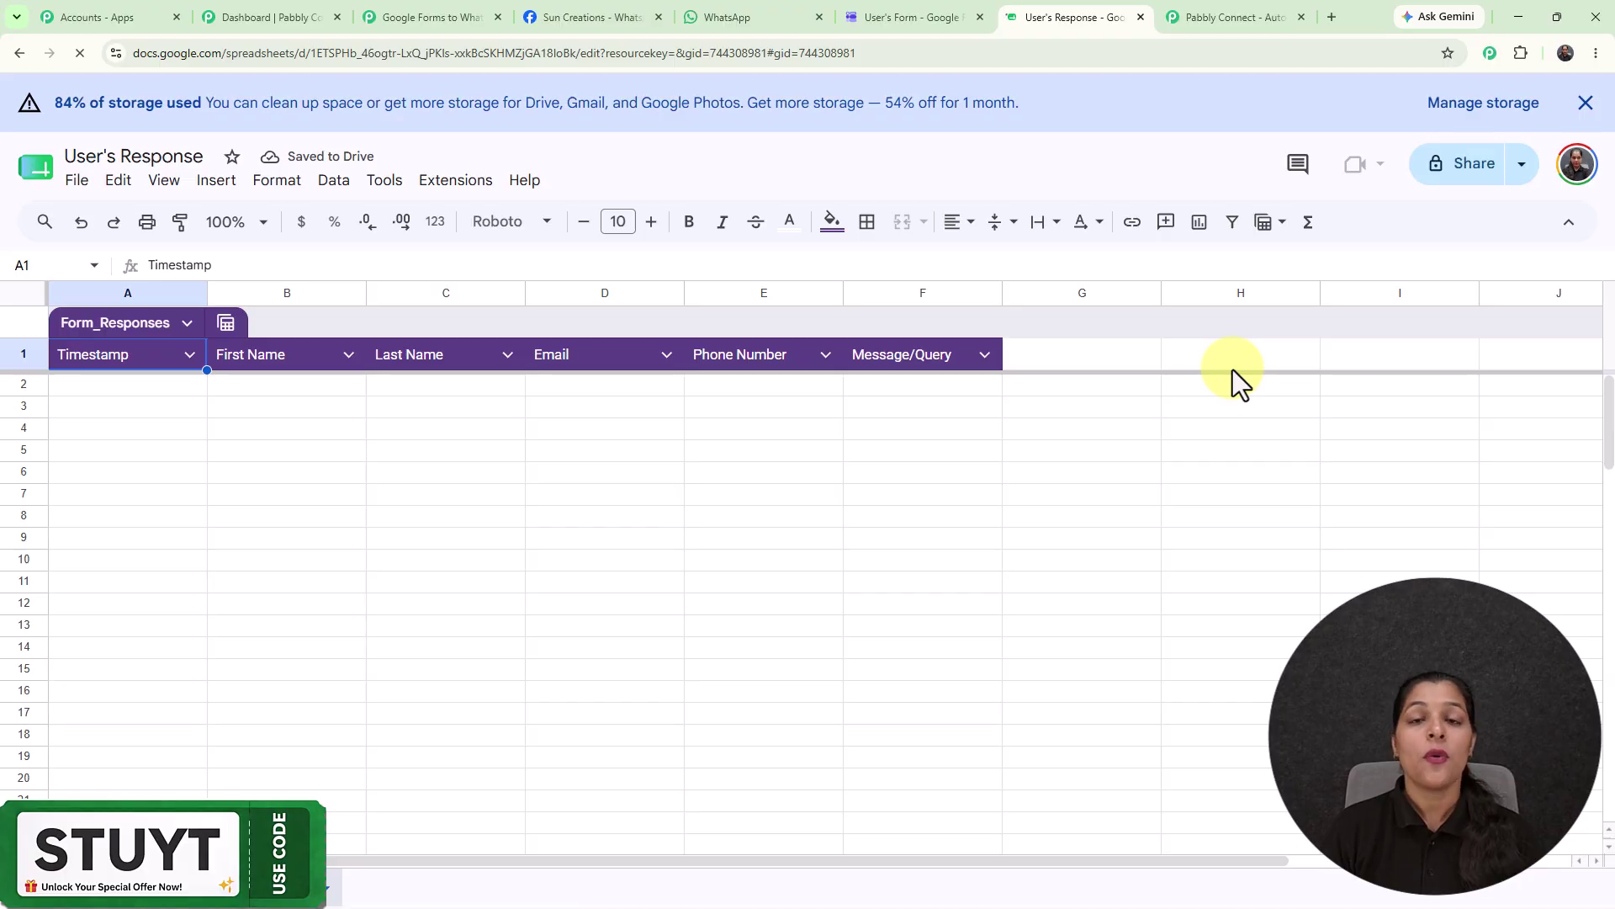
left_click(261, 223)
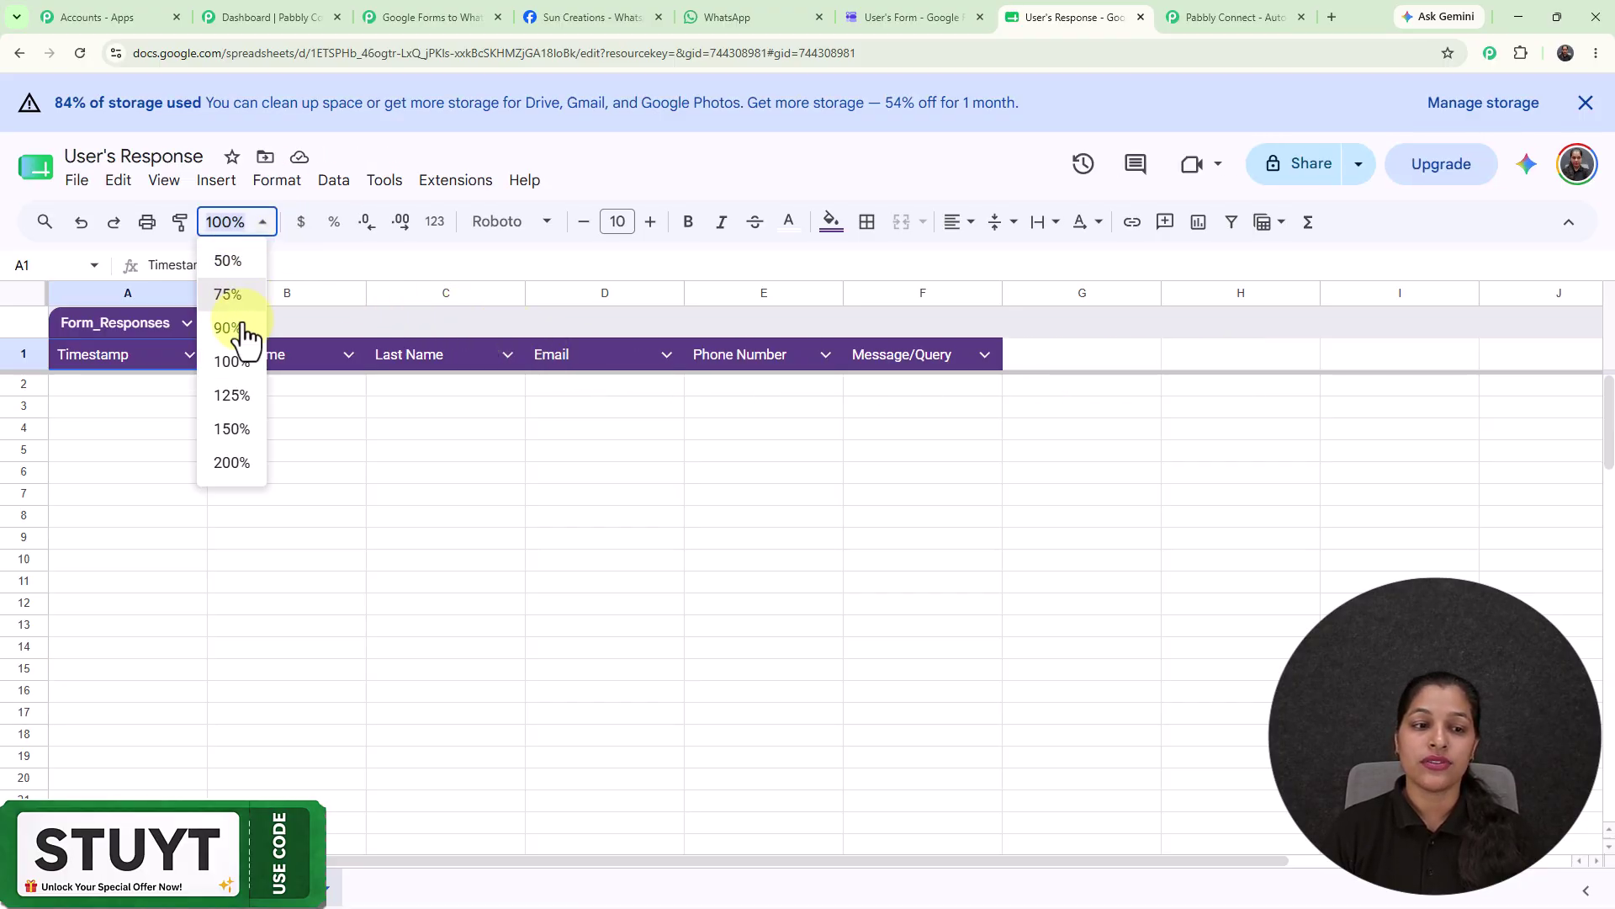
left_click(230, 395)
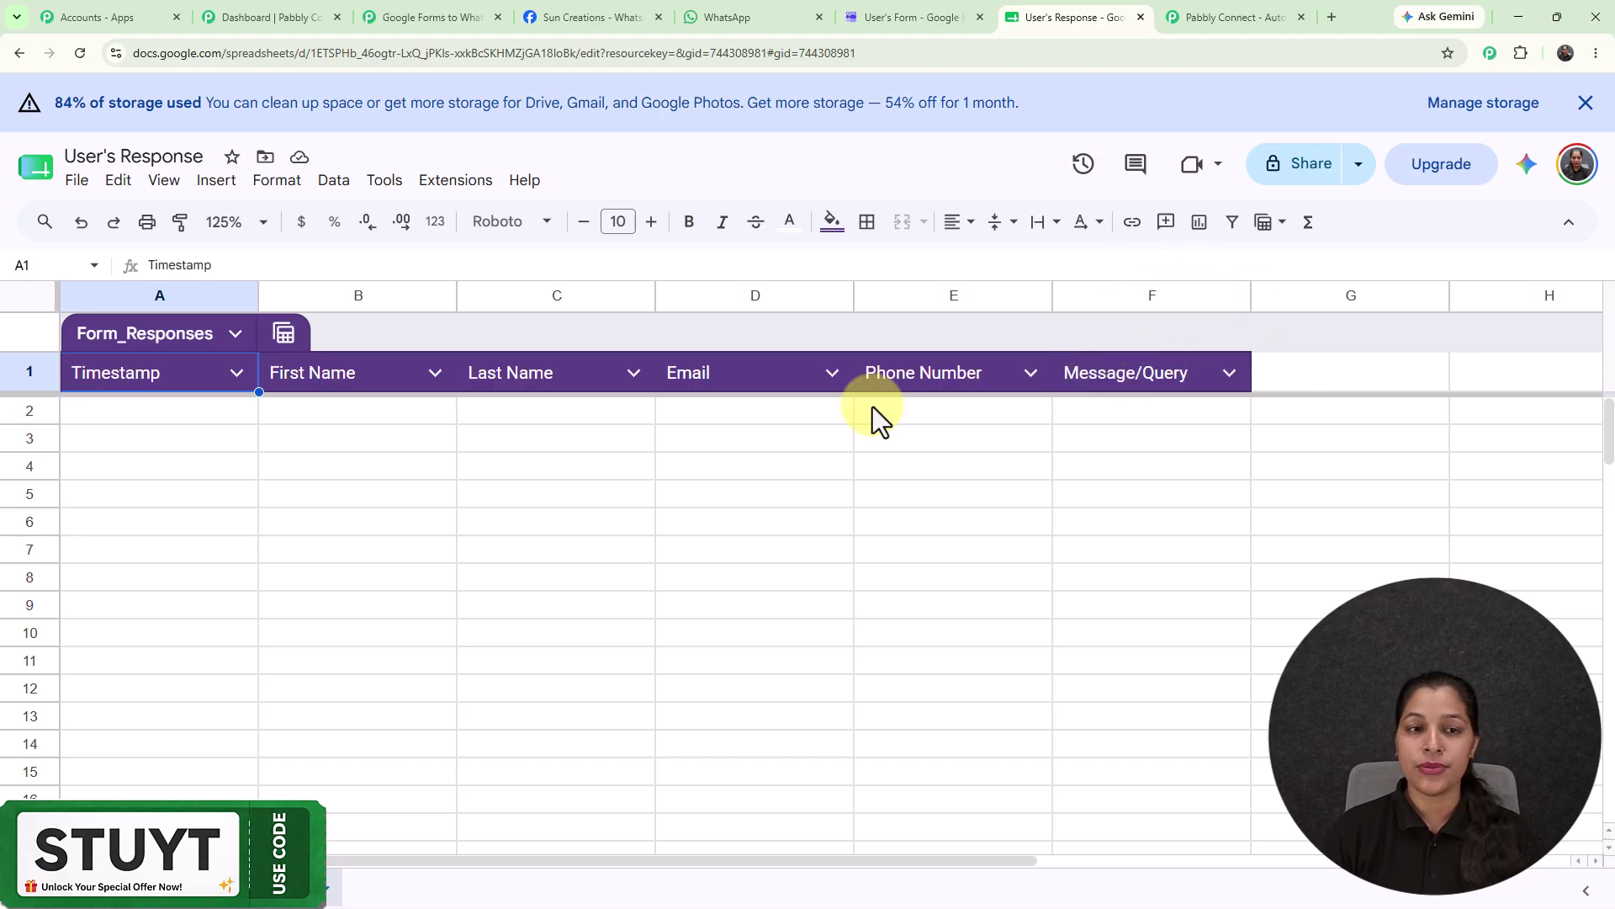
Look up the Pabbly Connect Webhooks add-on in the Google Workspace Marketplace to check its installation, and close the marketplace
left_click(471, 187)
mouse_move(481, 225)
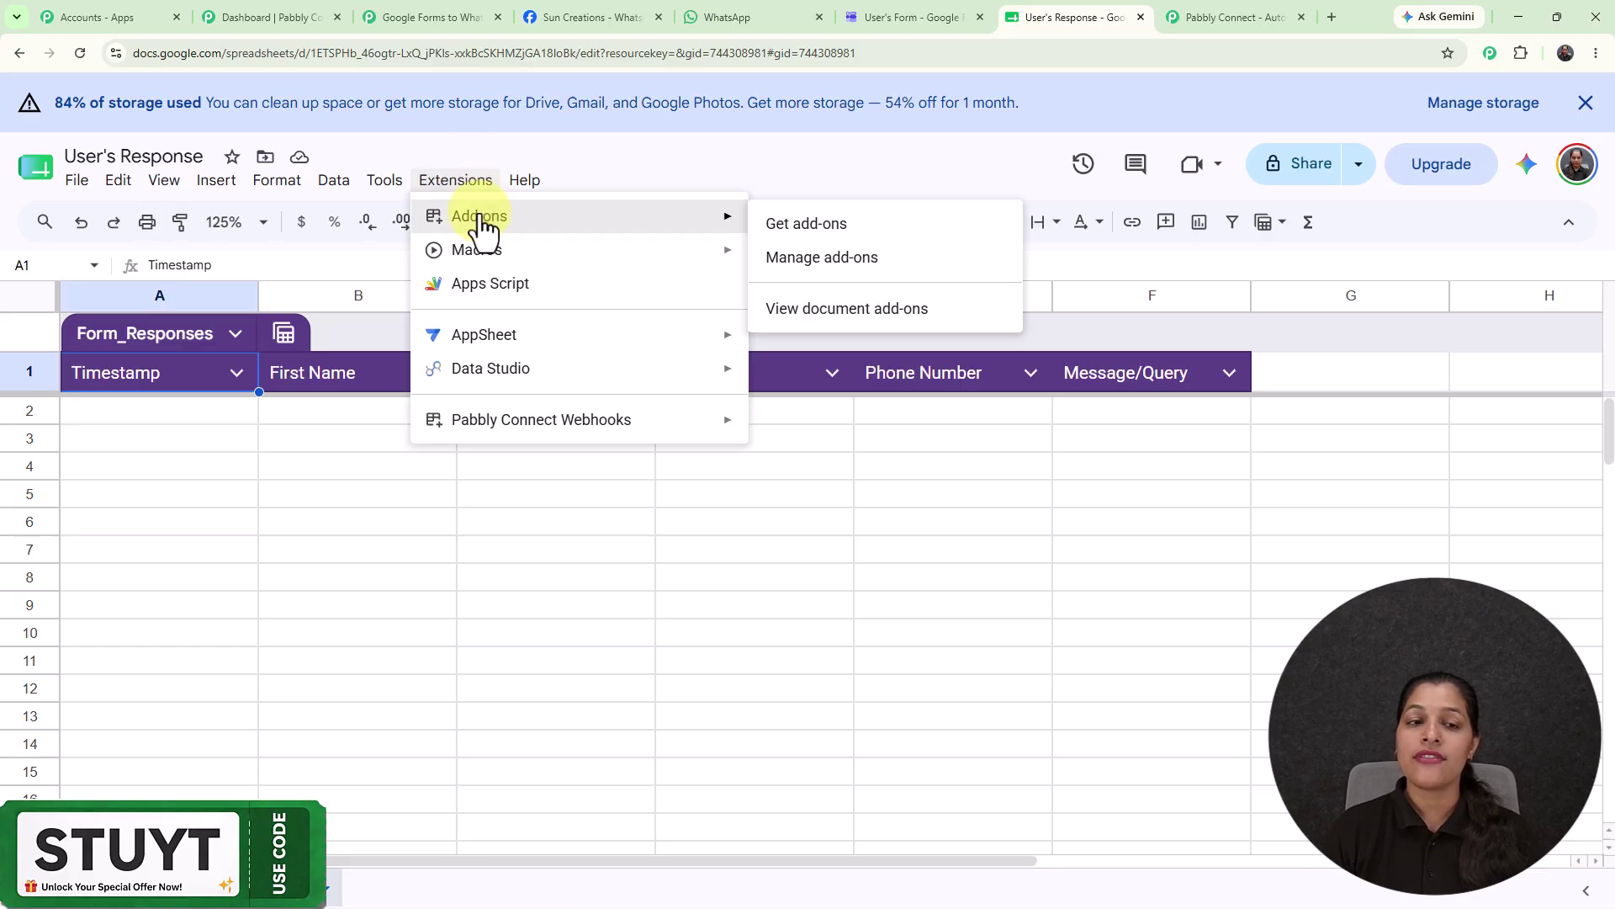
left_click(806, 224)
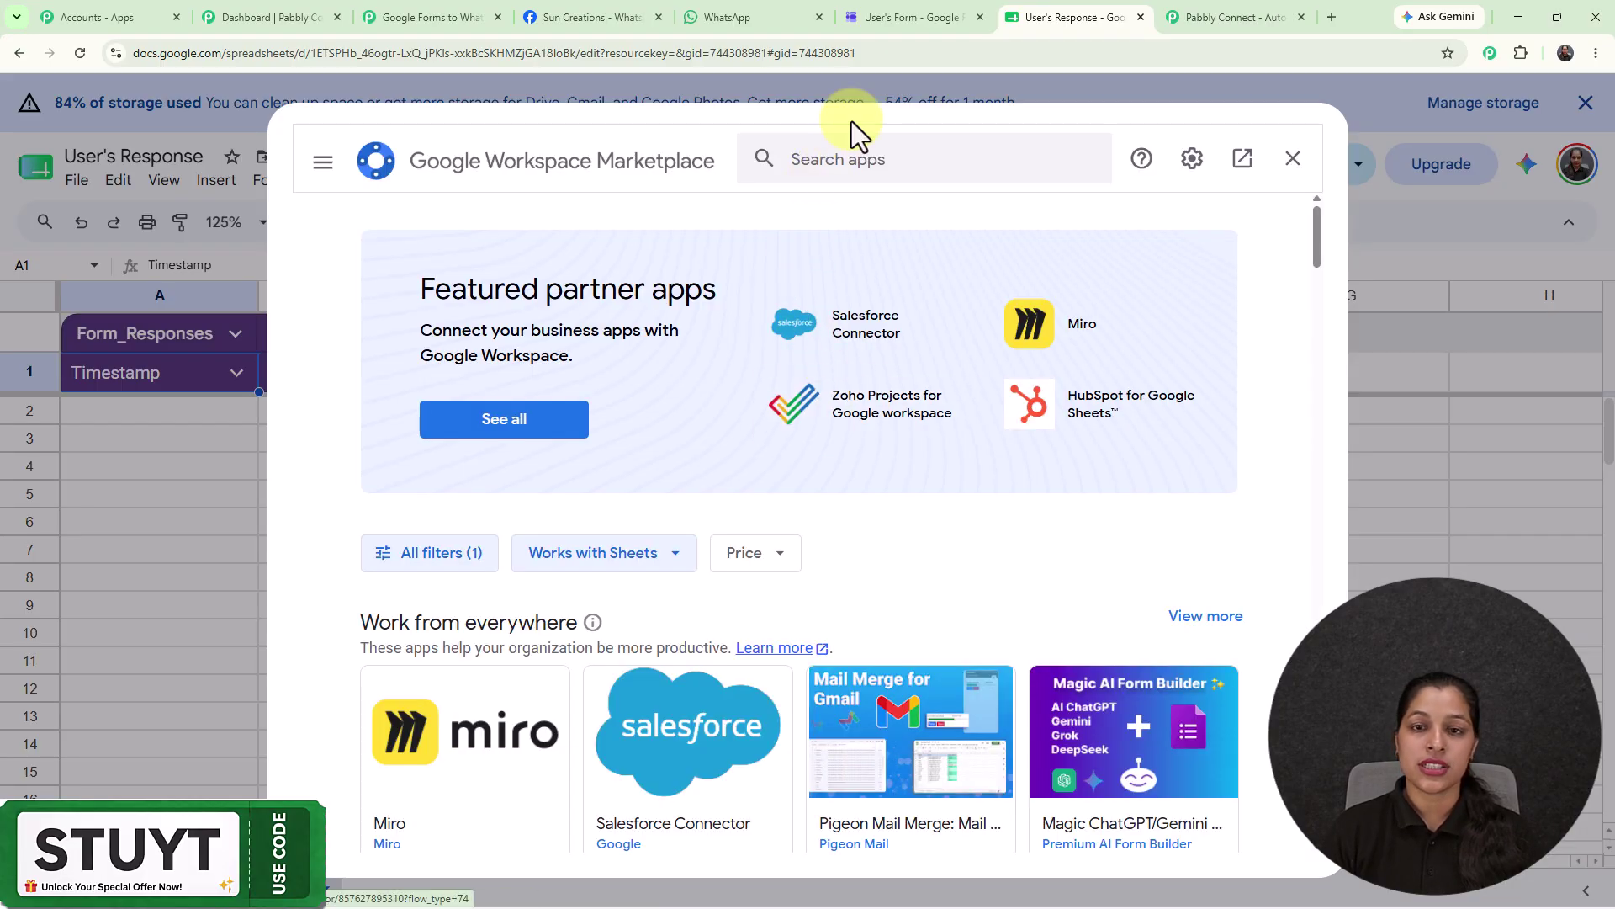
left_click(859, 159)
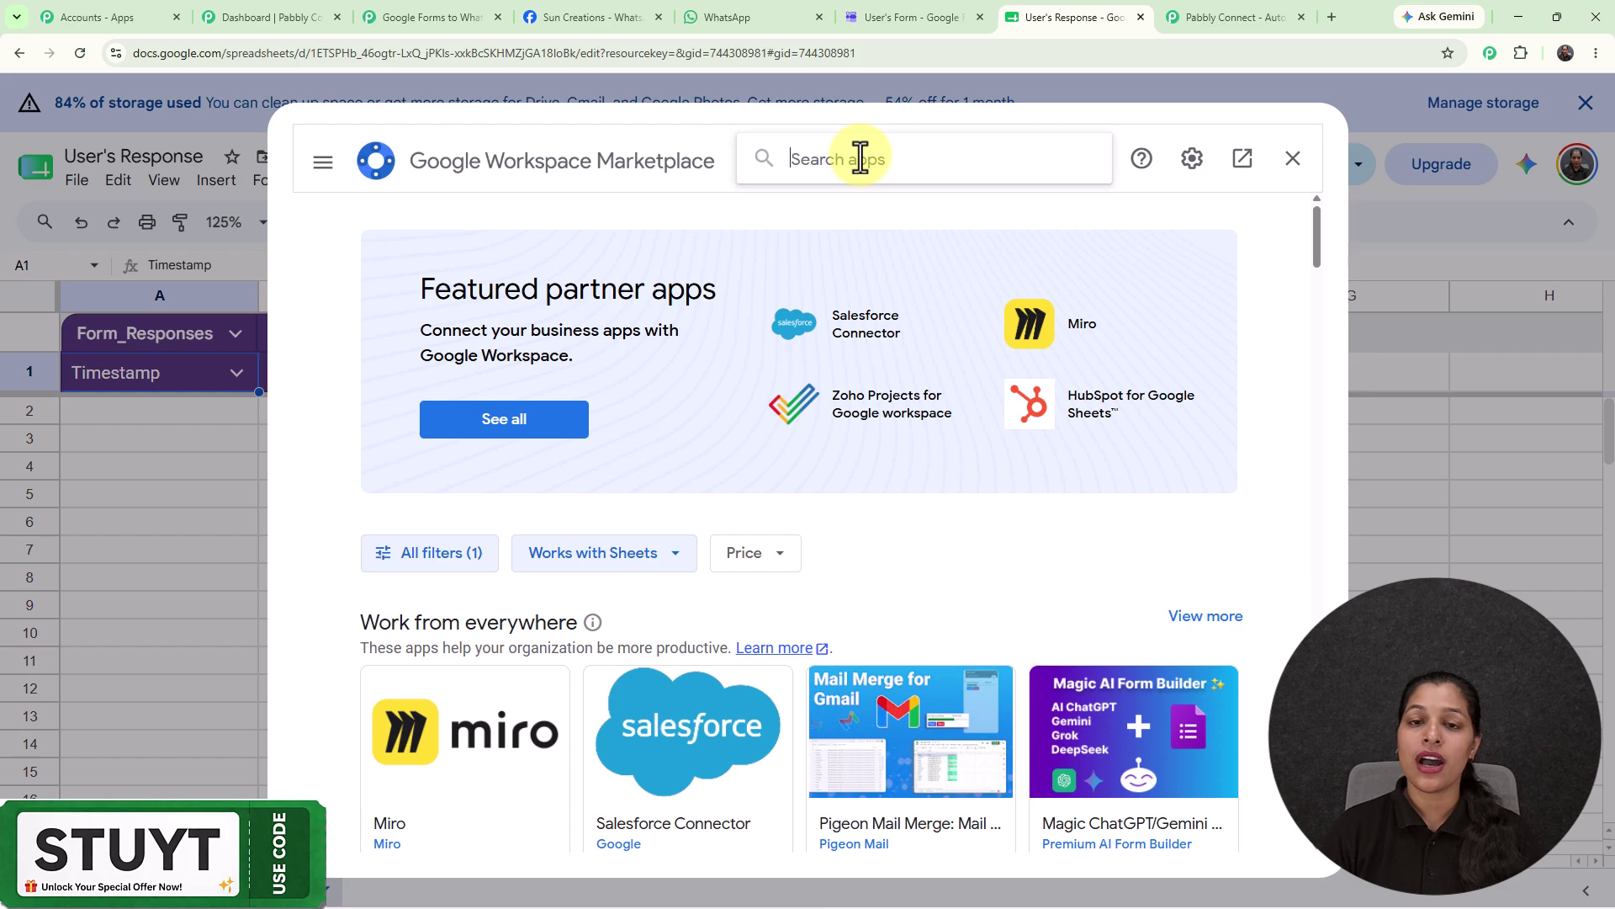
type("pa")
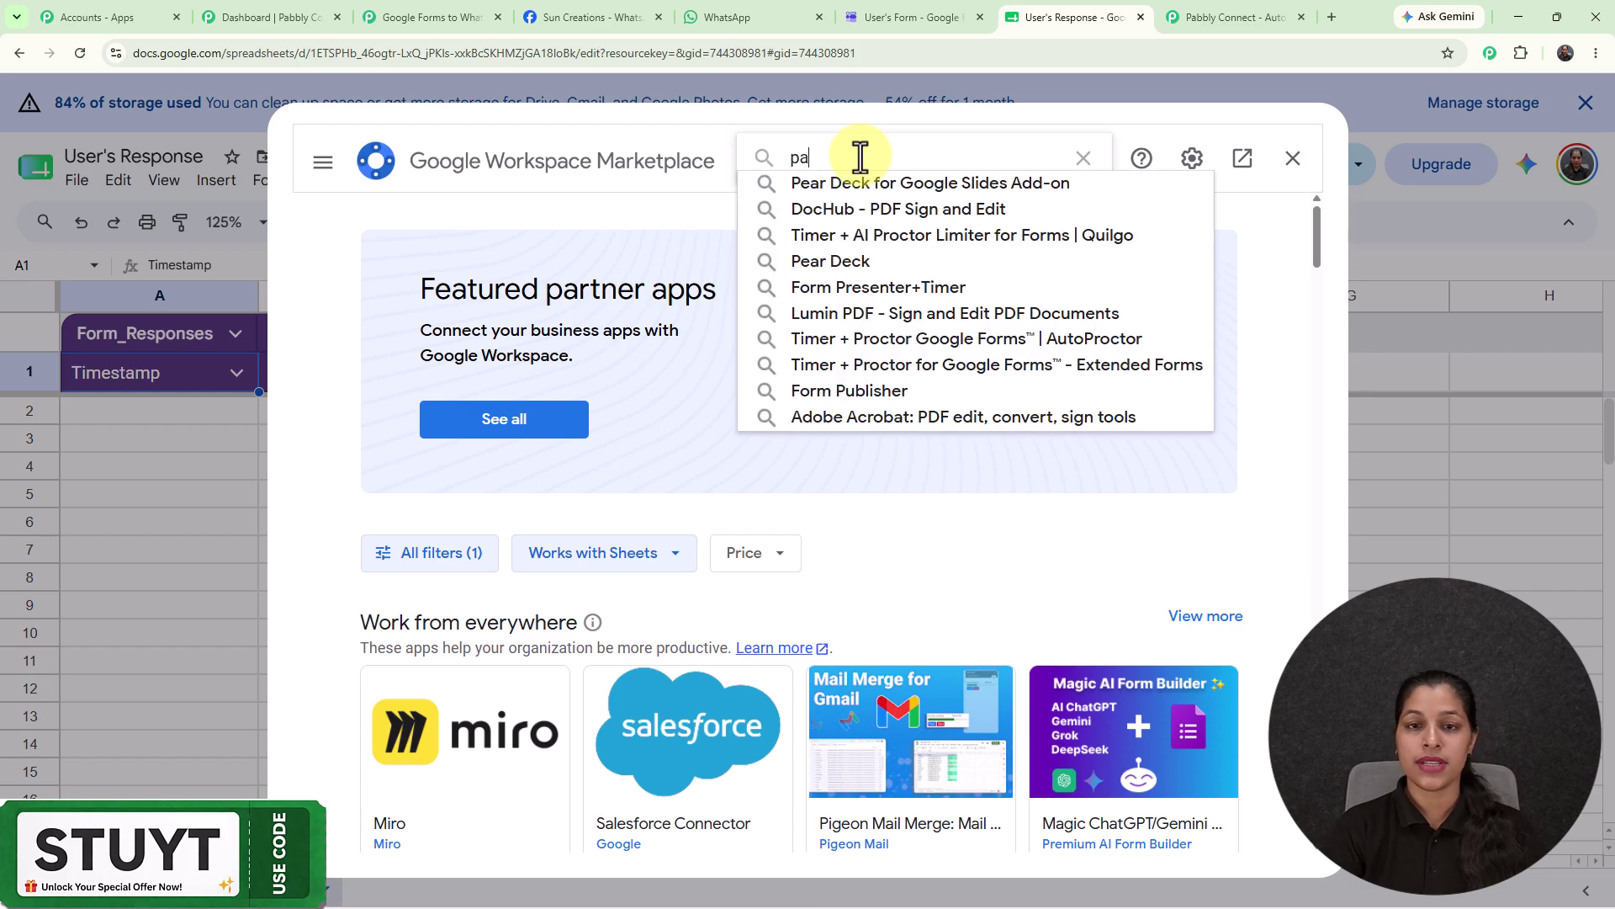
type("bbl")
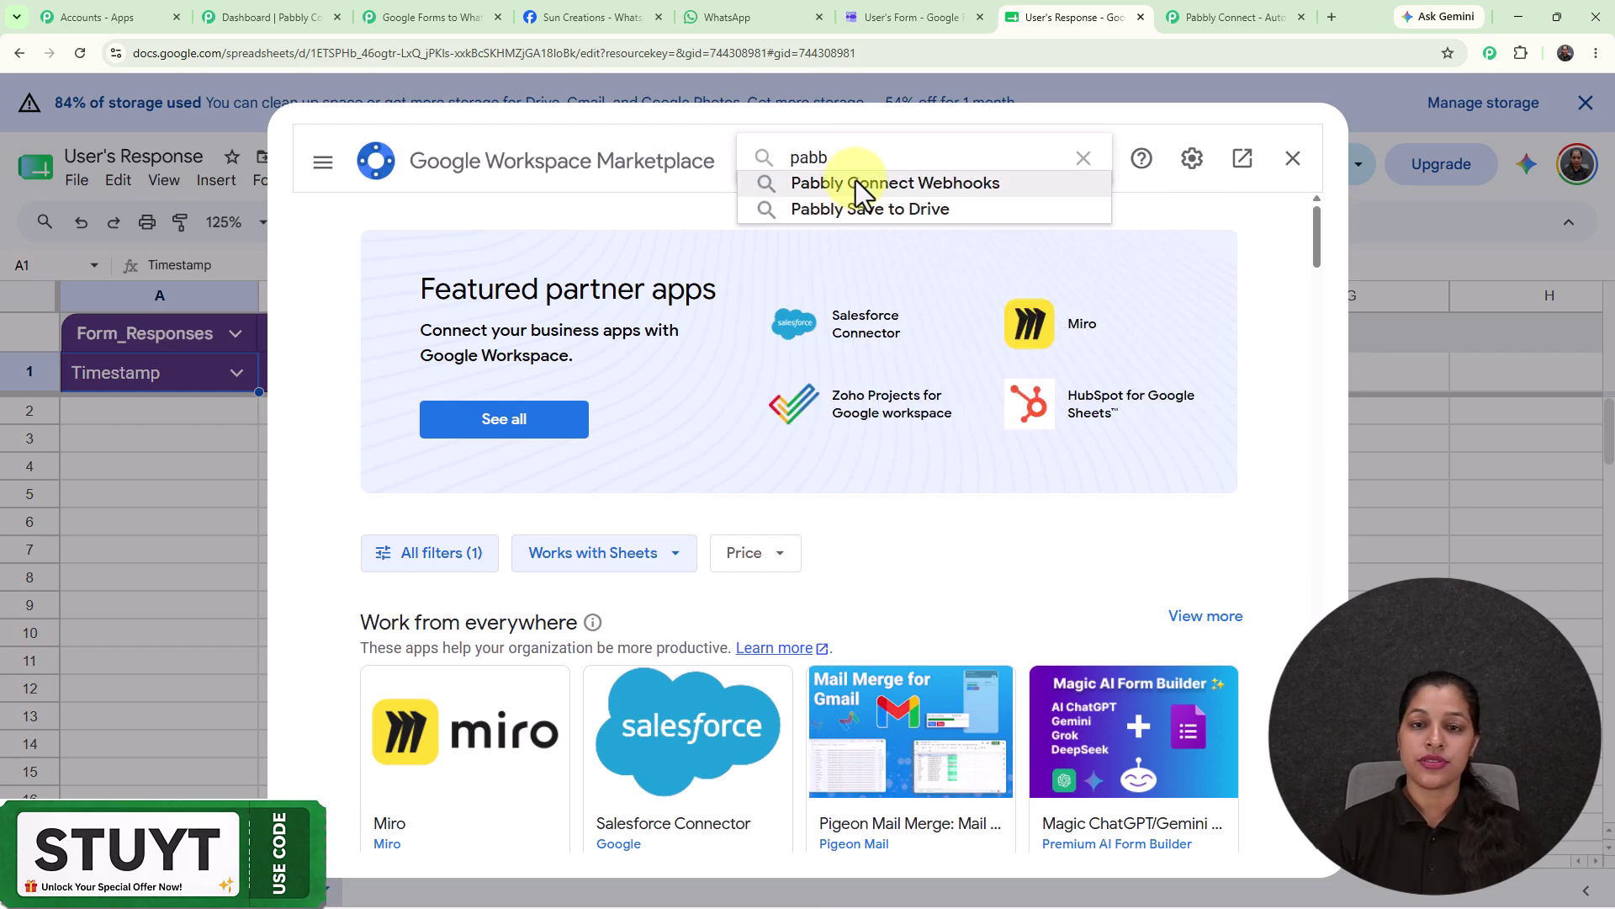
left_click(856, 181)
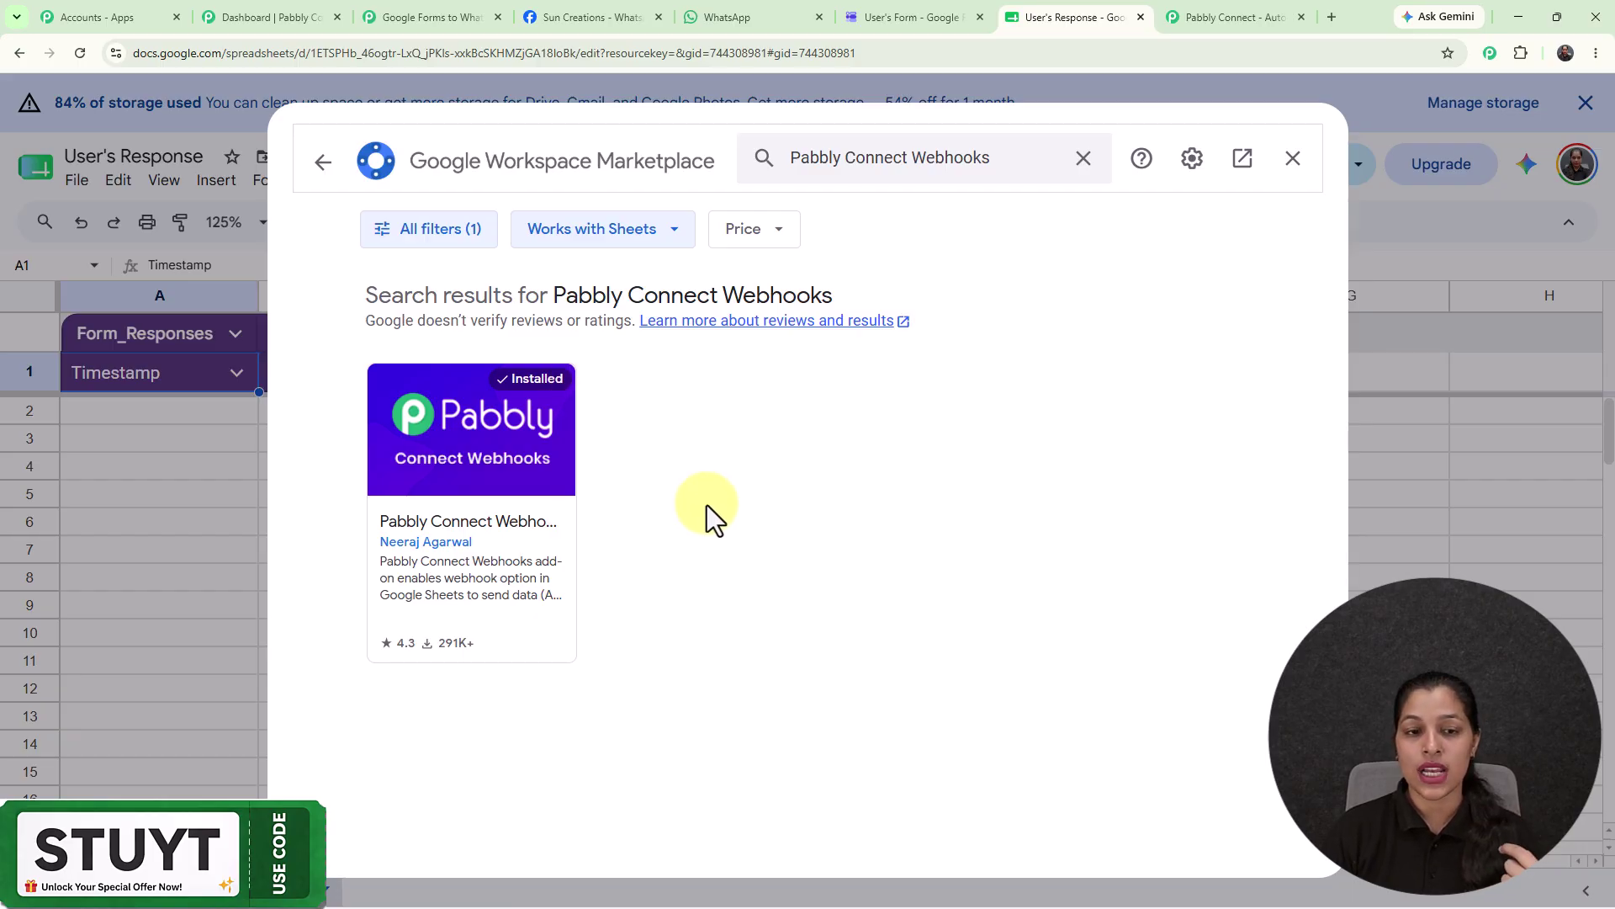
left_click(1296, 161)
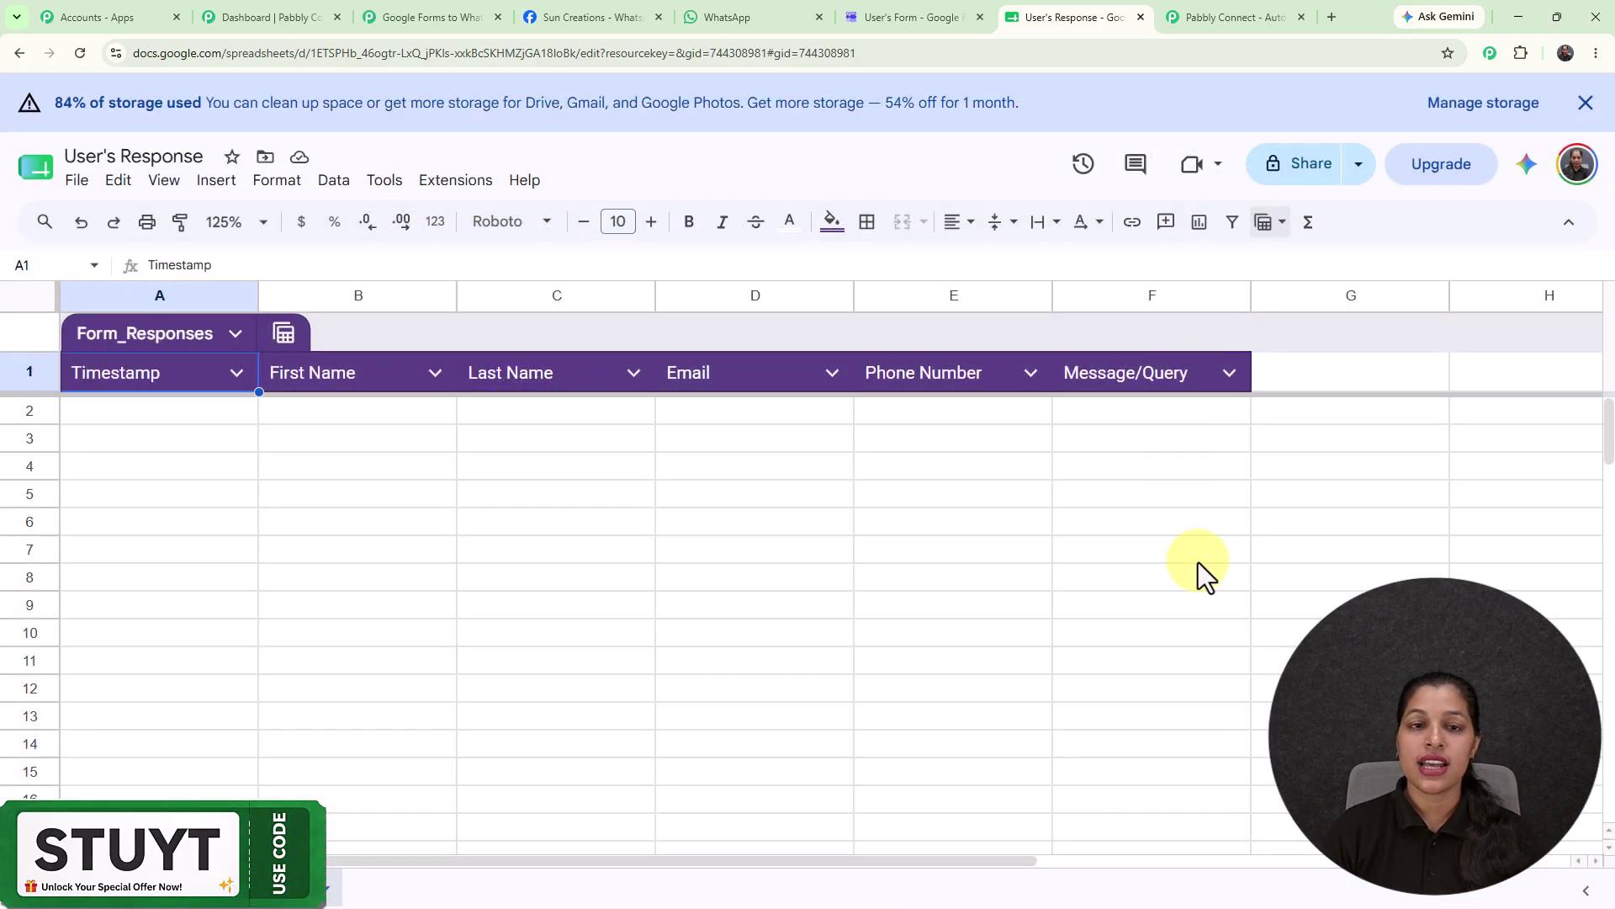
Run the Pabbly Connect Webhooks initial setup for the response sheet with the copied webhook URL and trigger column F, and submit it
left_click(458, 190)
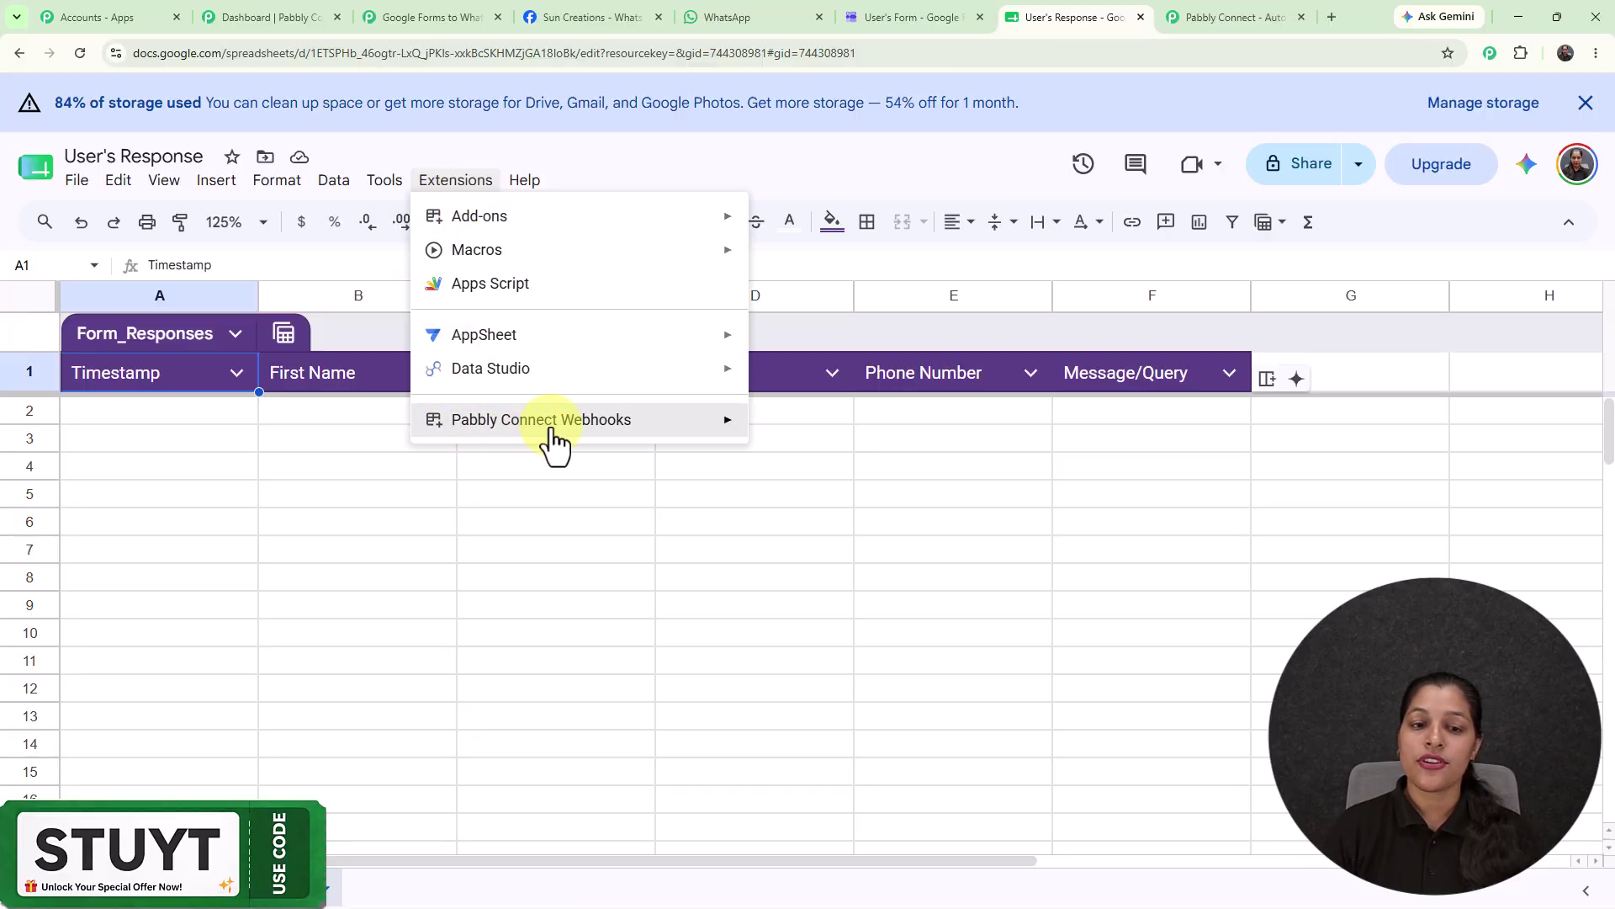
mouse_move(553, 433)
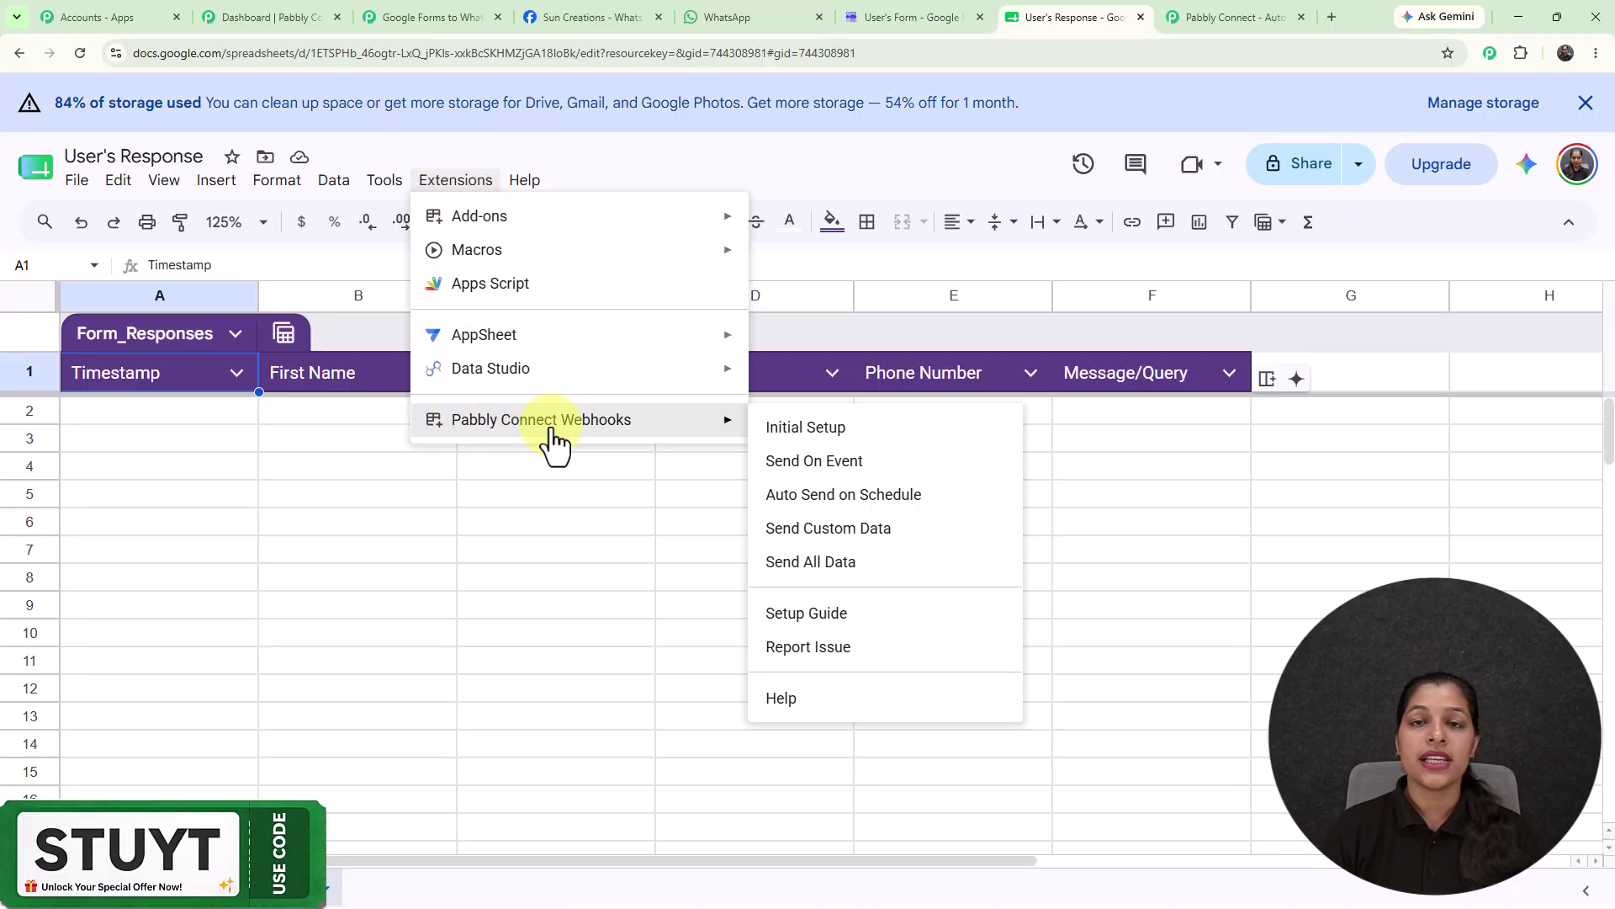
left_click(811, 436)
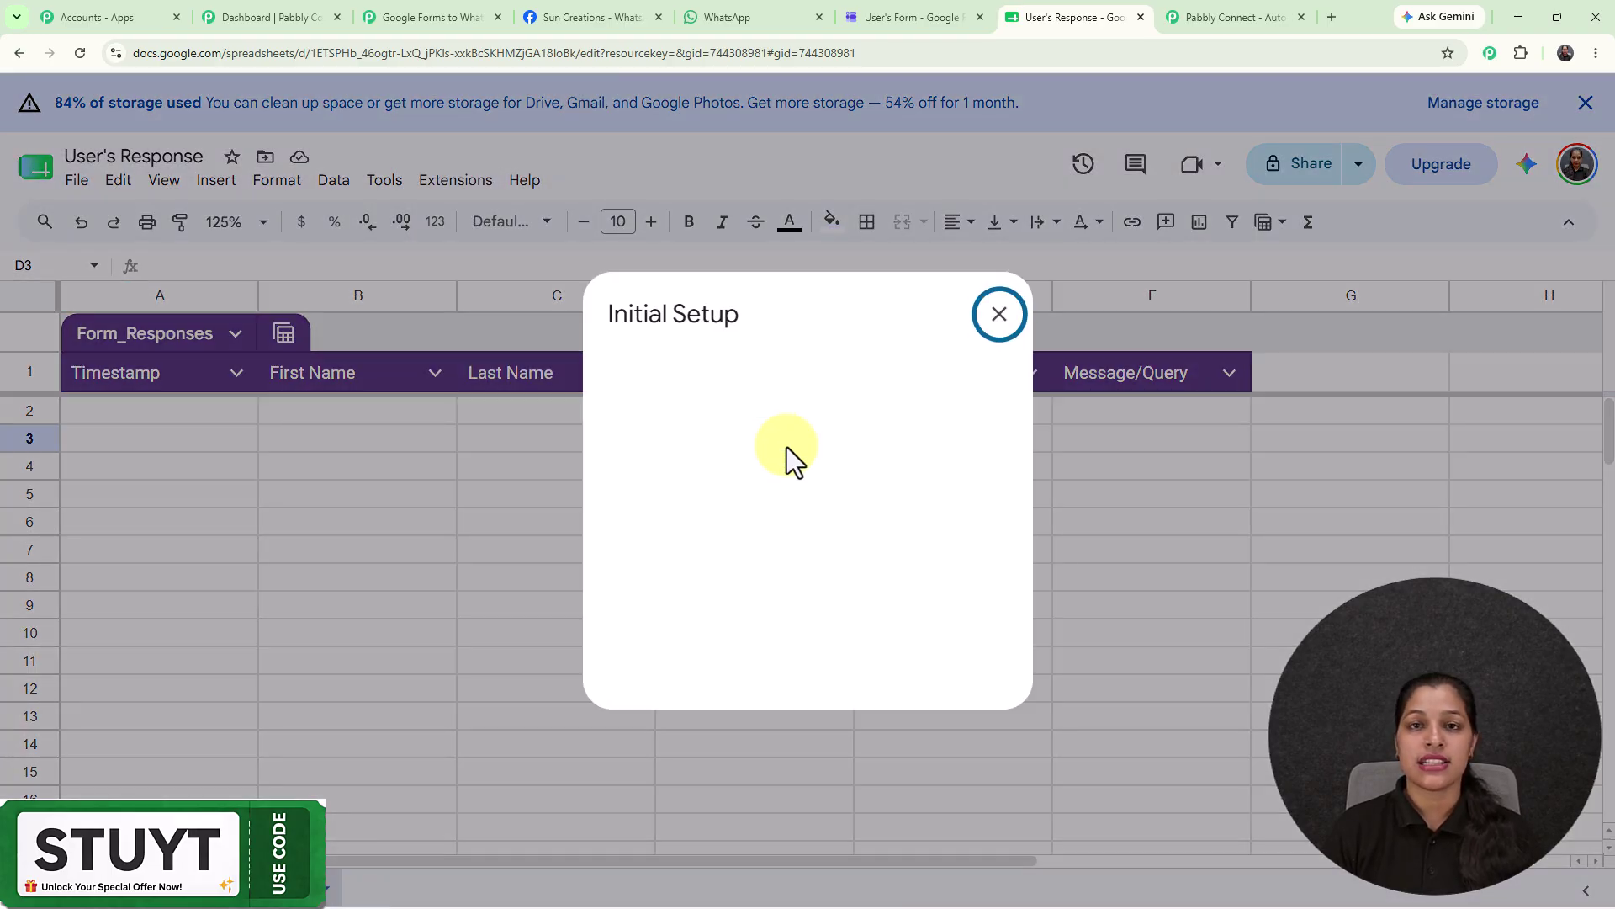
left_click(733, 477)
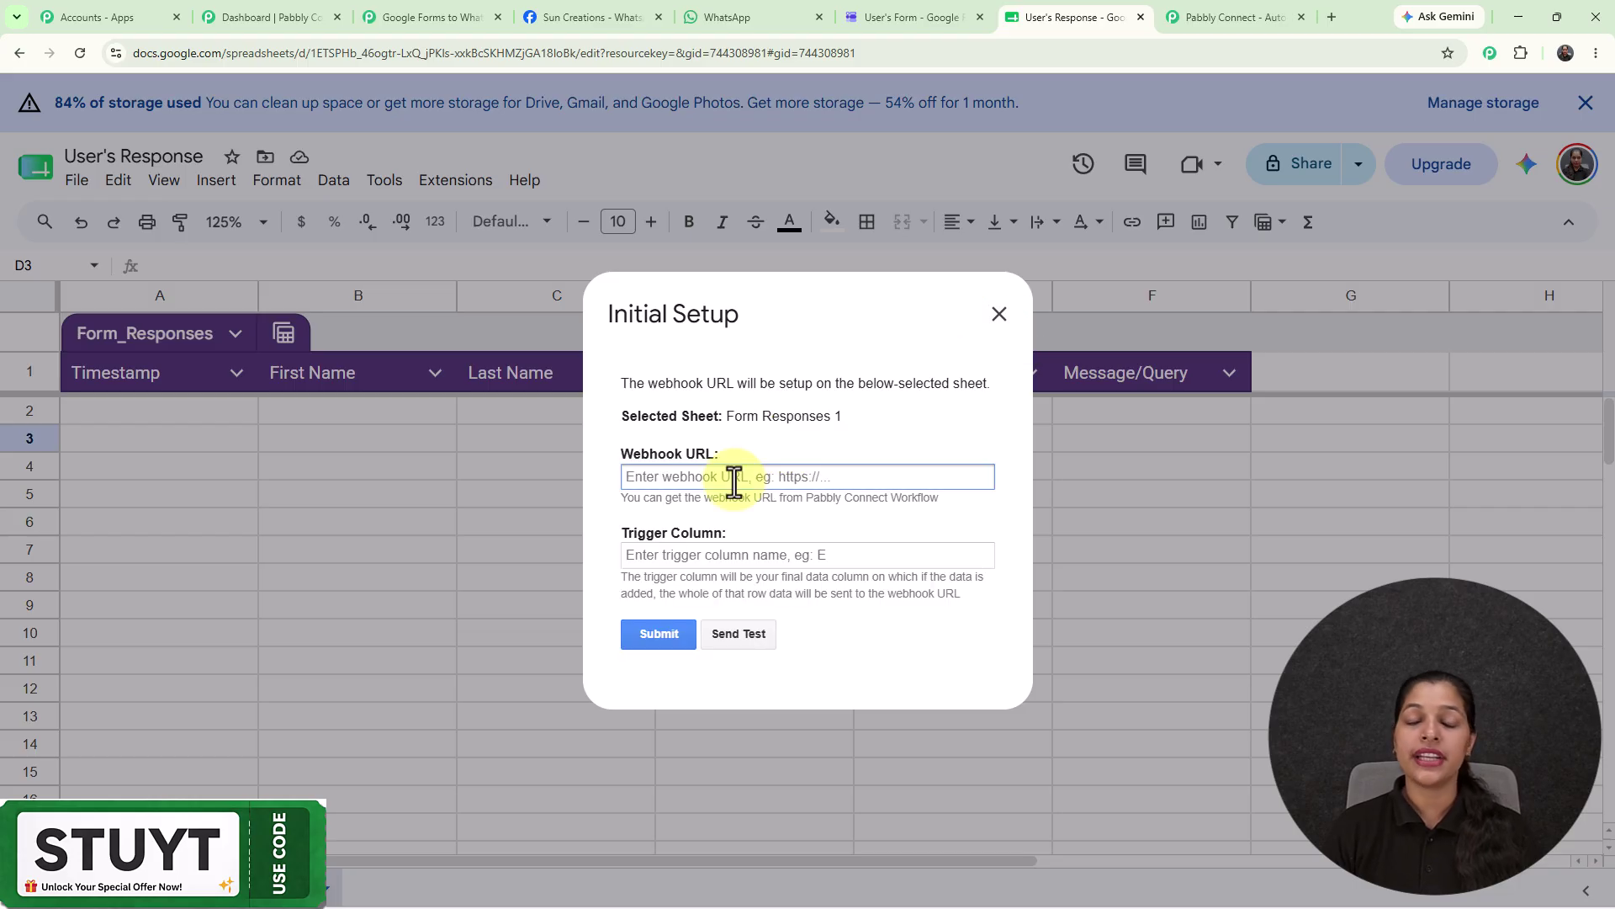
key("ctrl+v")
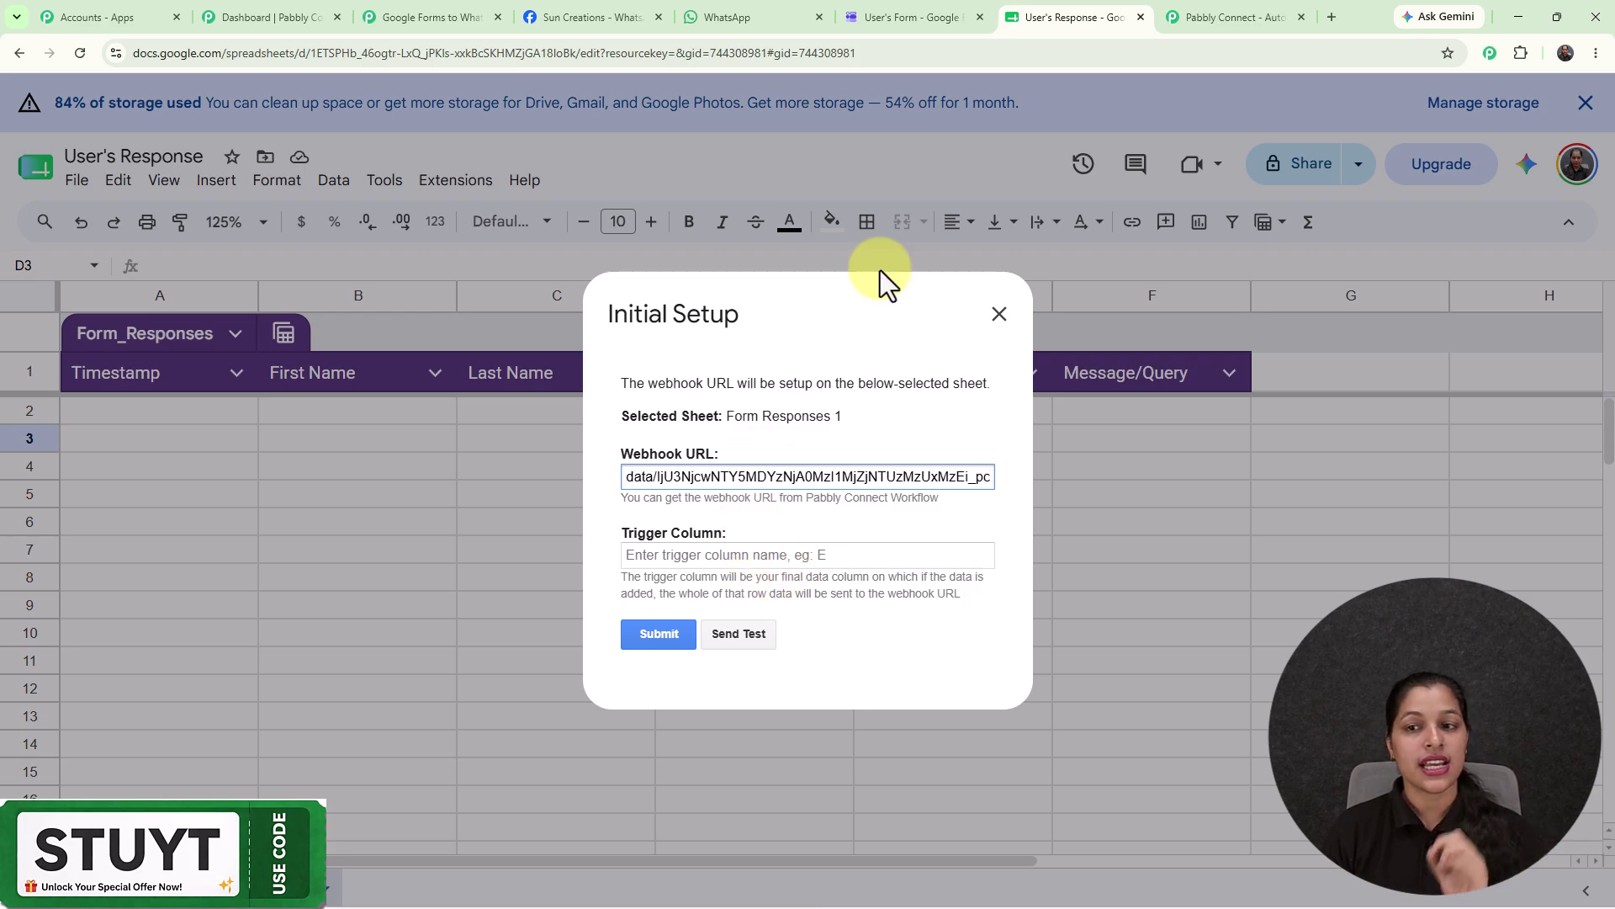
left_click(844, 552)
type("F")
left_click(668, 634)
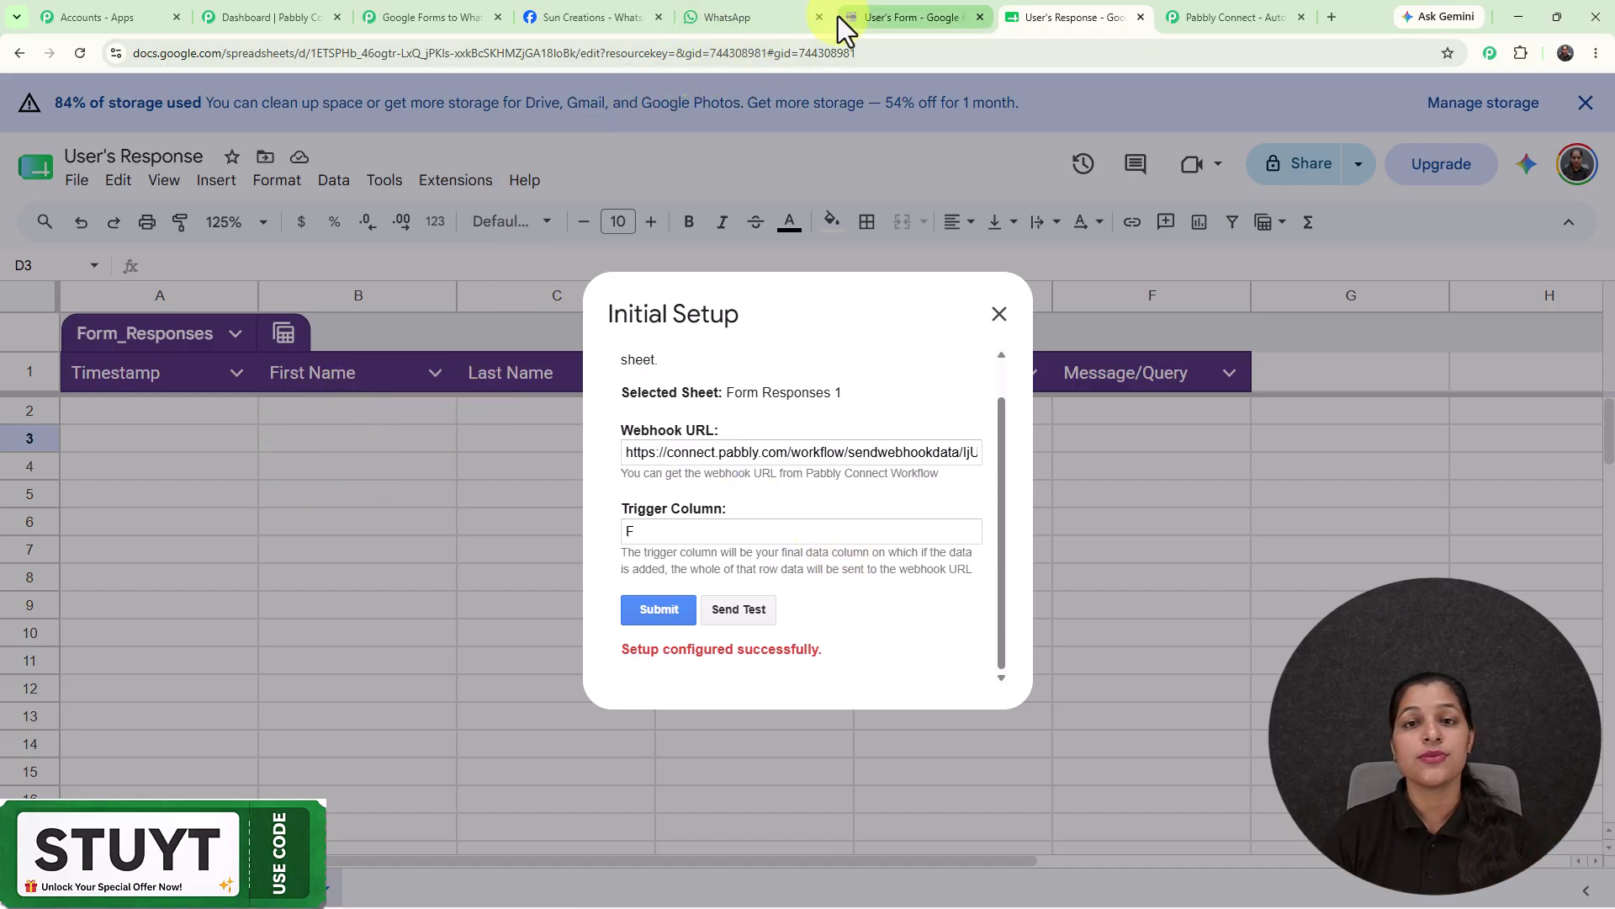
Copy the responder link of User's Form in Google Forms and open the live form in a new browser tab
left_click(890, 11)
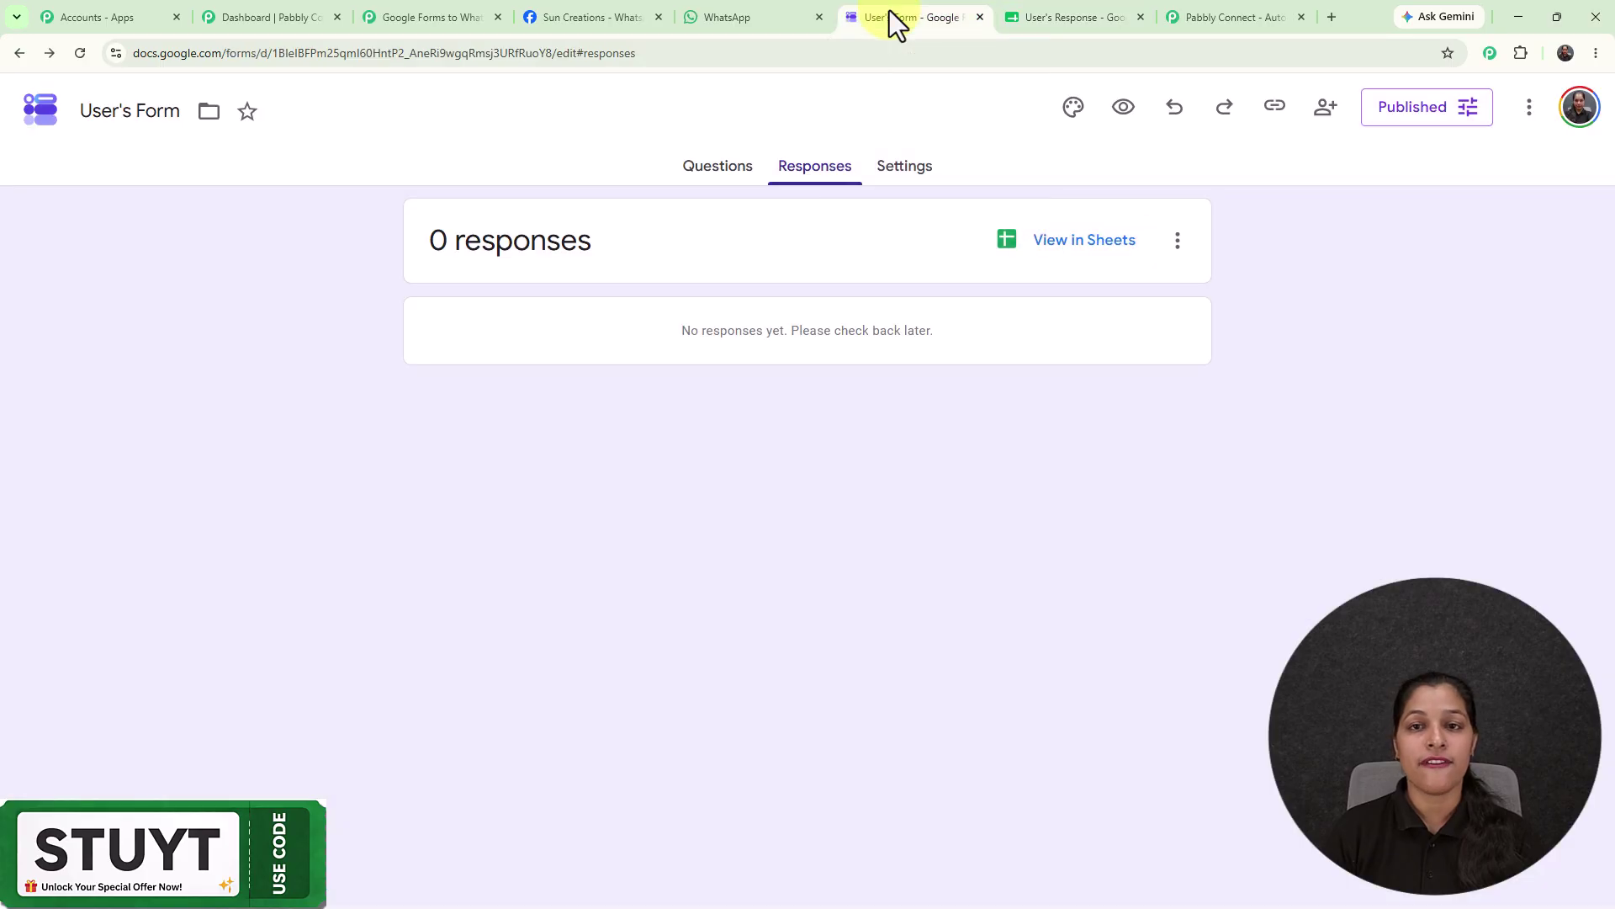
left_click(1264, 118)
left_click(1552, 242)
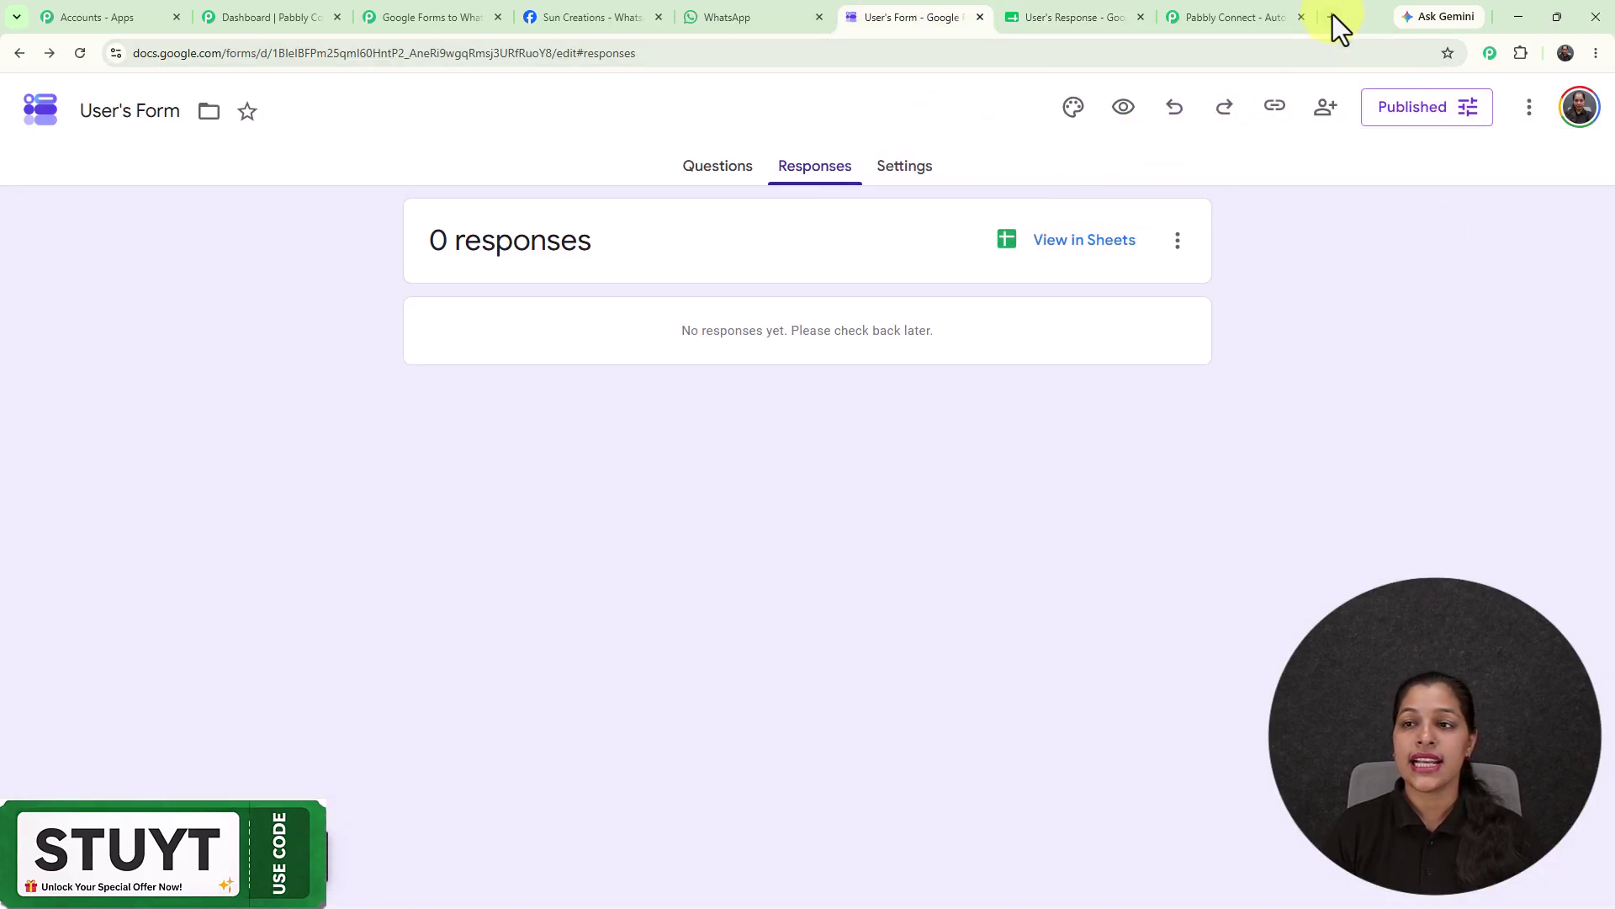
left_click(1331, 17)
key("ctrl+v")
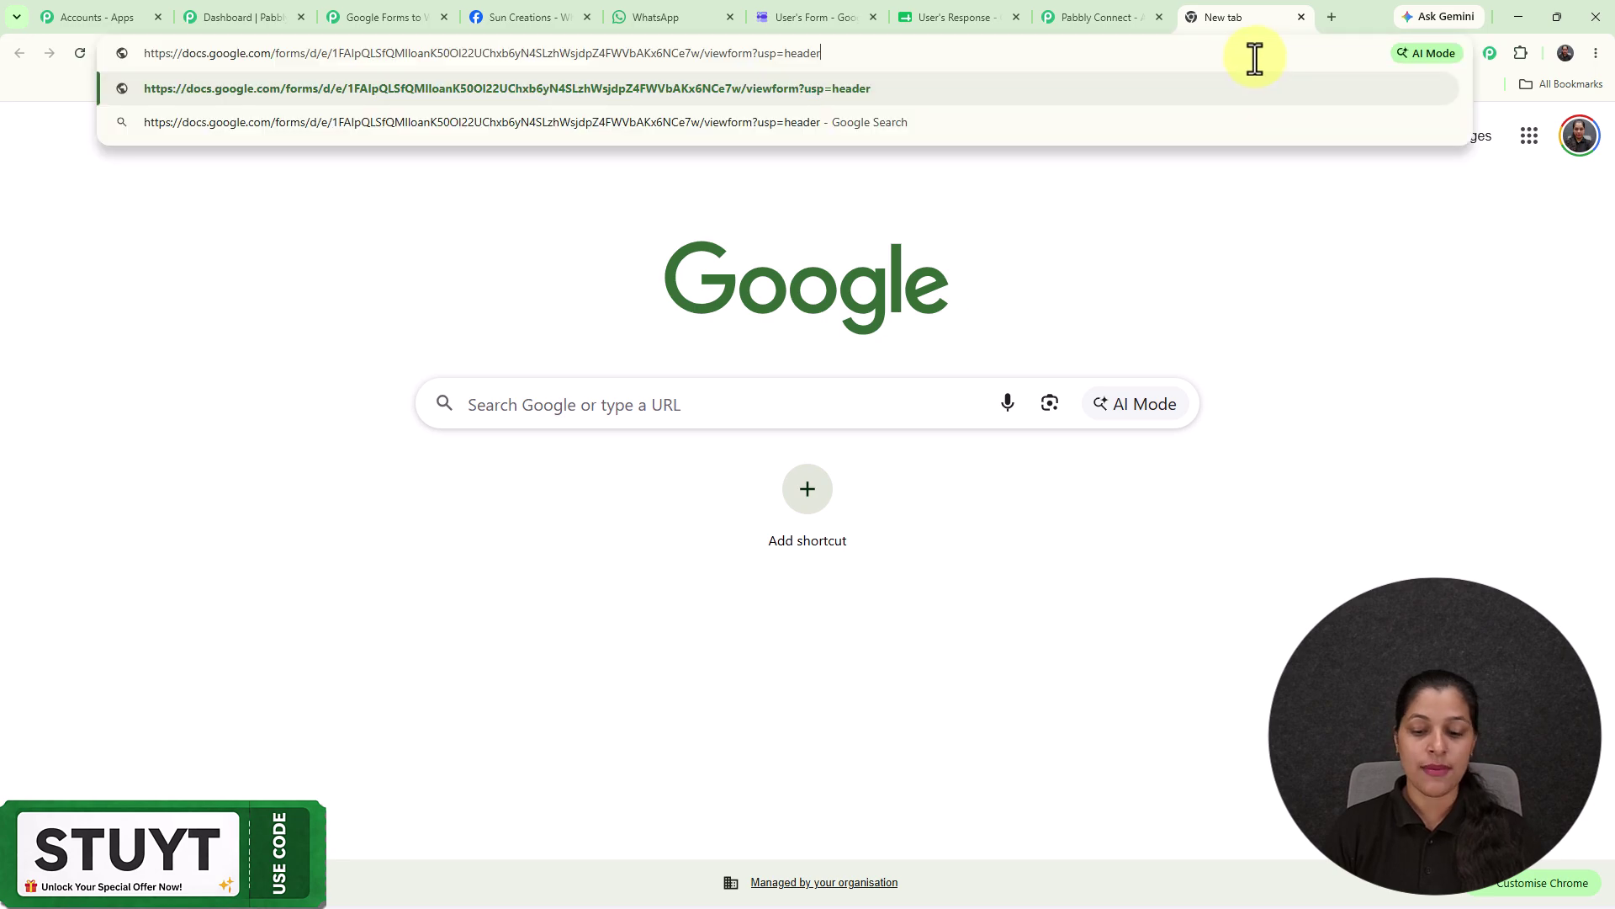
key("Return")
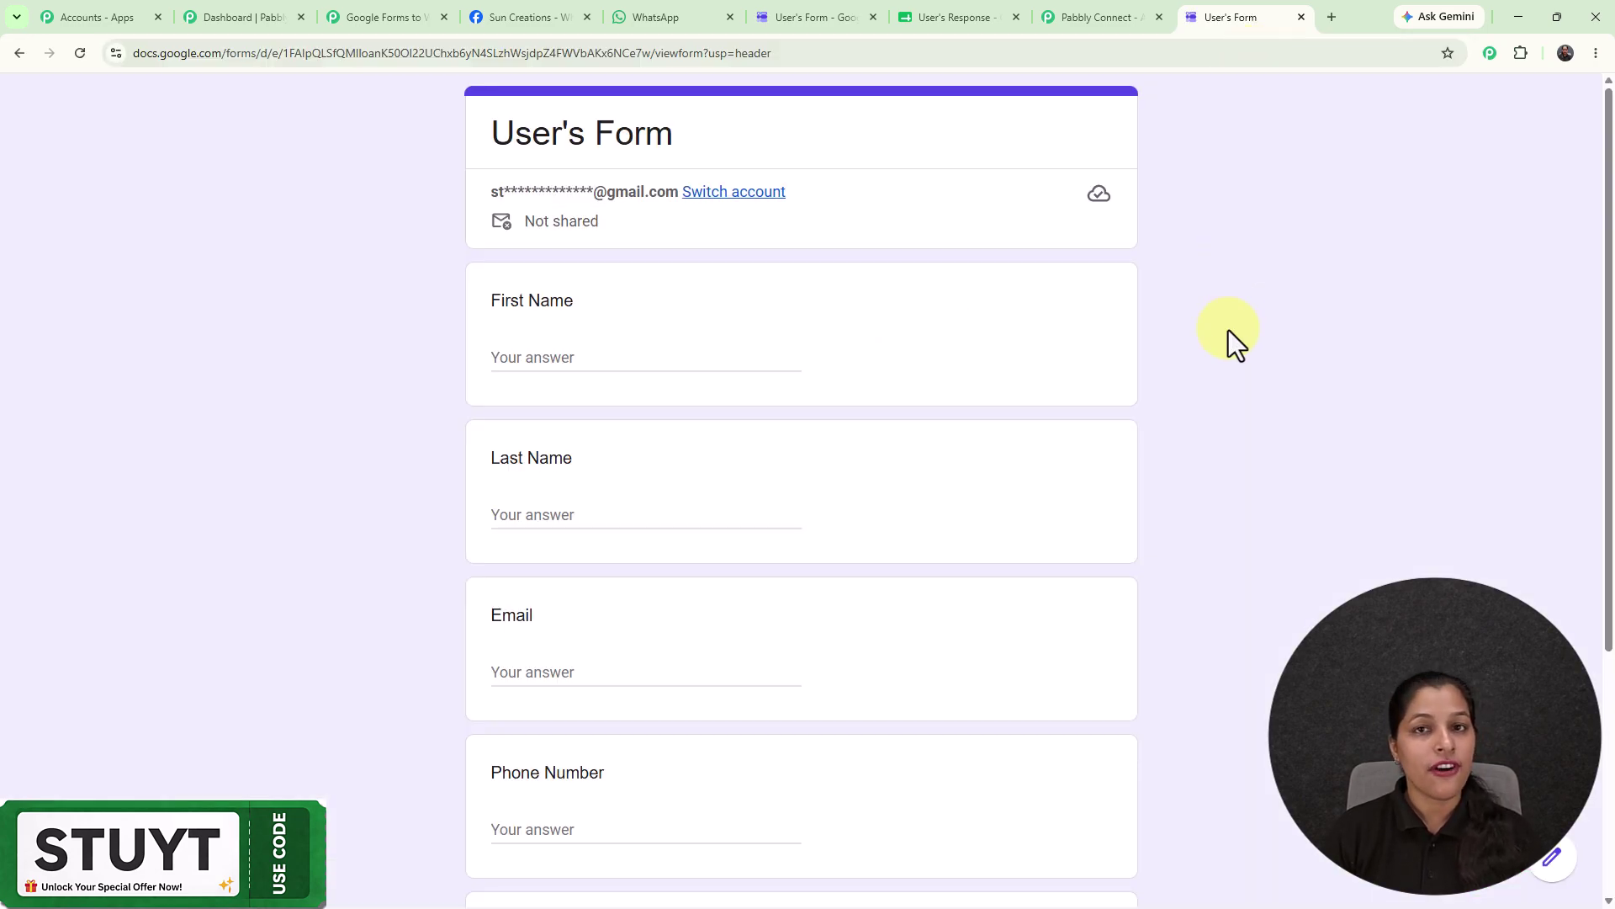
Complete the form with the test lead's contact details and the query "Want to know about Pabbly Pricing and Plans", and submit the response
scroll(622, 335, "down", 3)
scroll(623, 335, "up", 3)
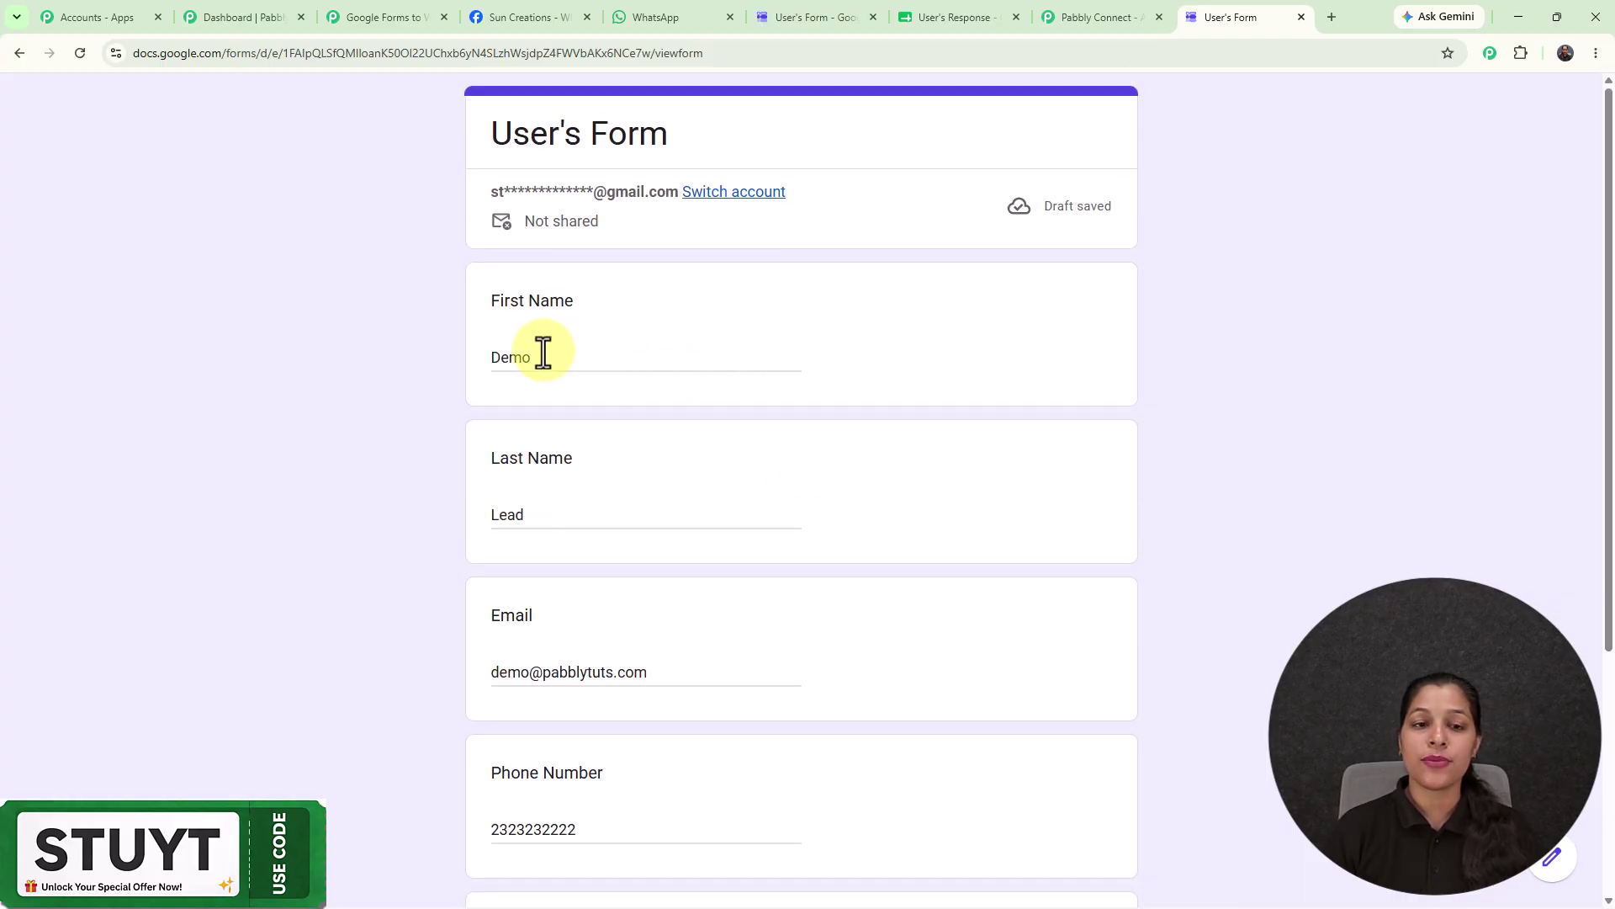
scroll(606, 521, "down", 1)
scroll(628, 522, "down", 3)
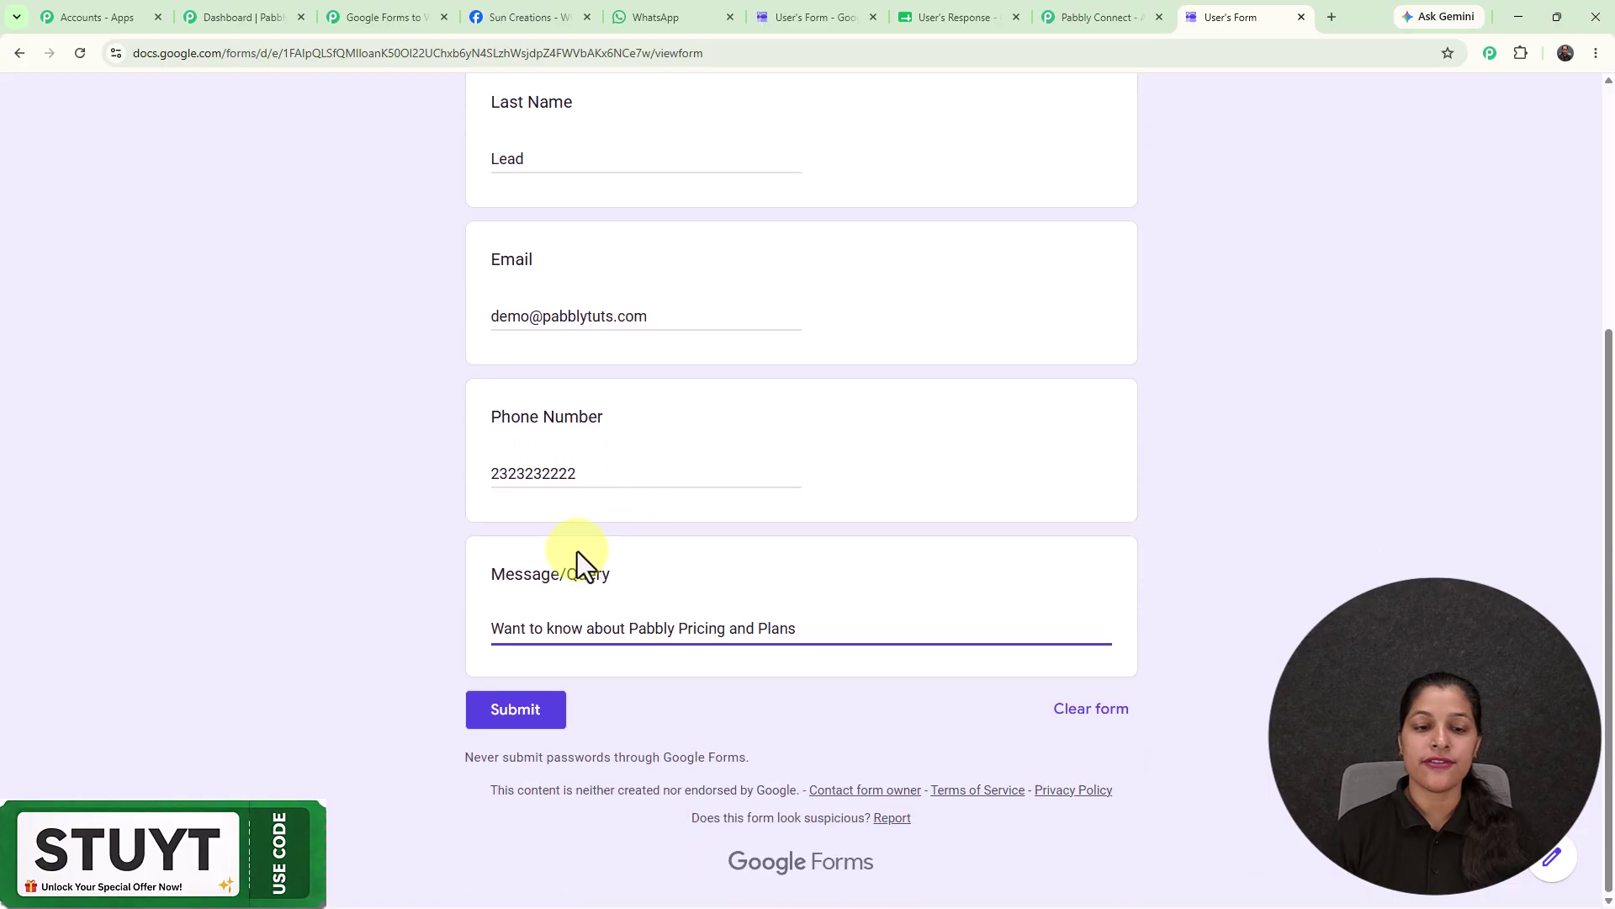
scroll(713, 568, "up", 4)
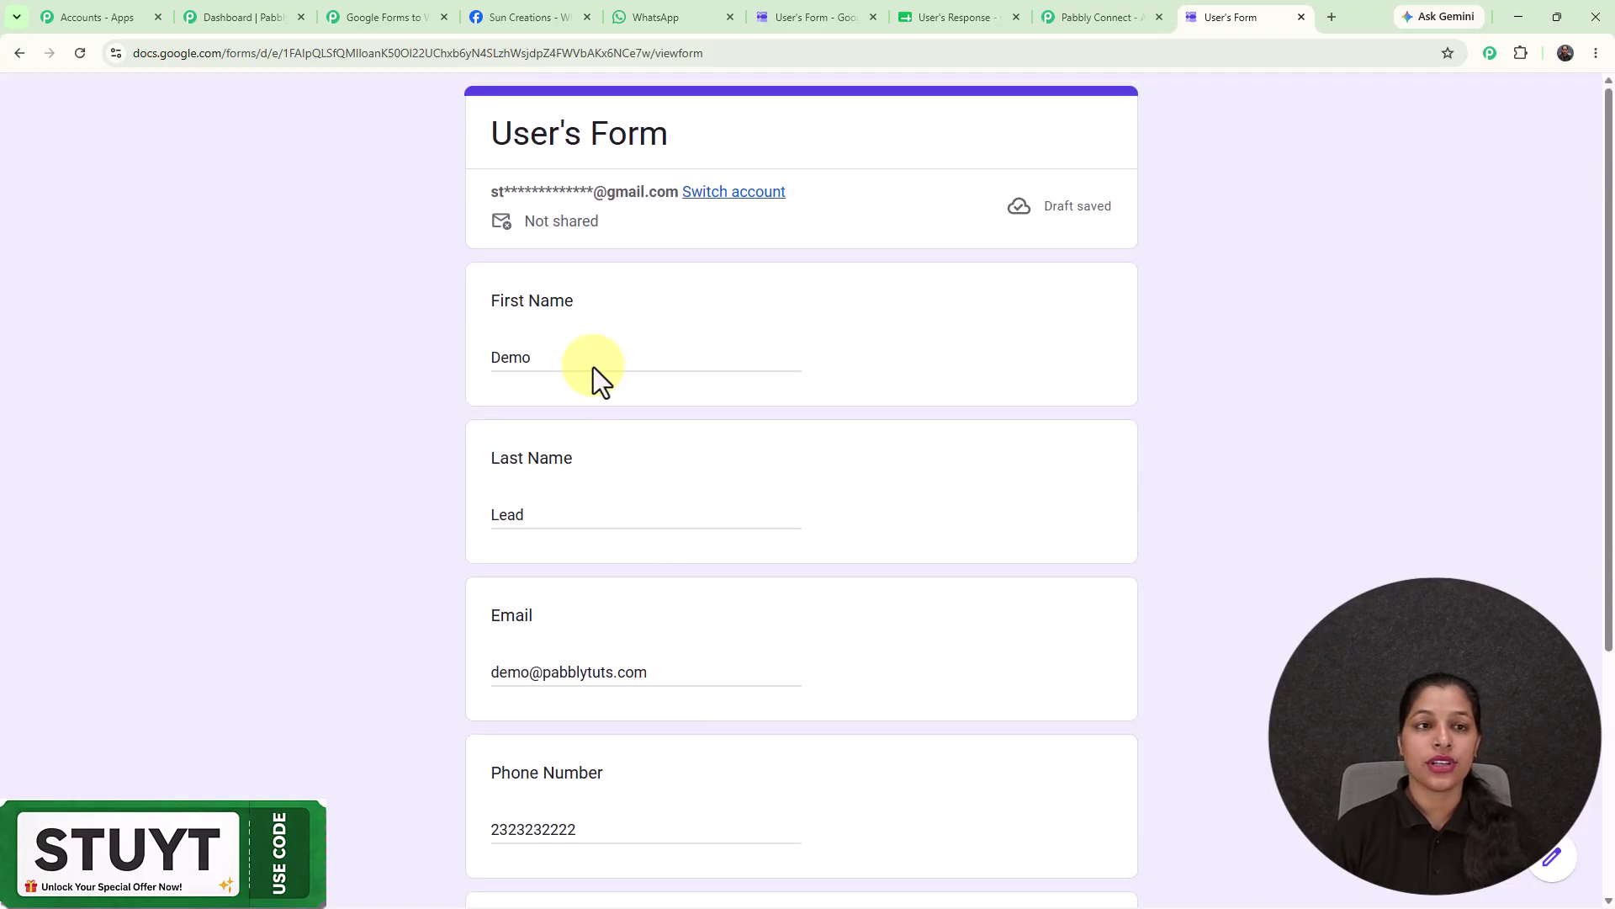
scroll(814, 527, "down", 4)
scroll(814, 528, "up", 2)
scroll(814, 541, "down", 2)
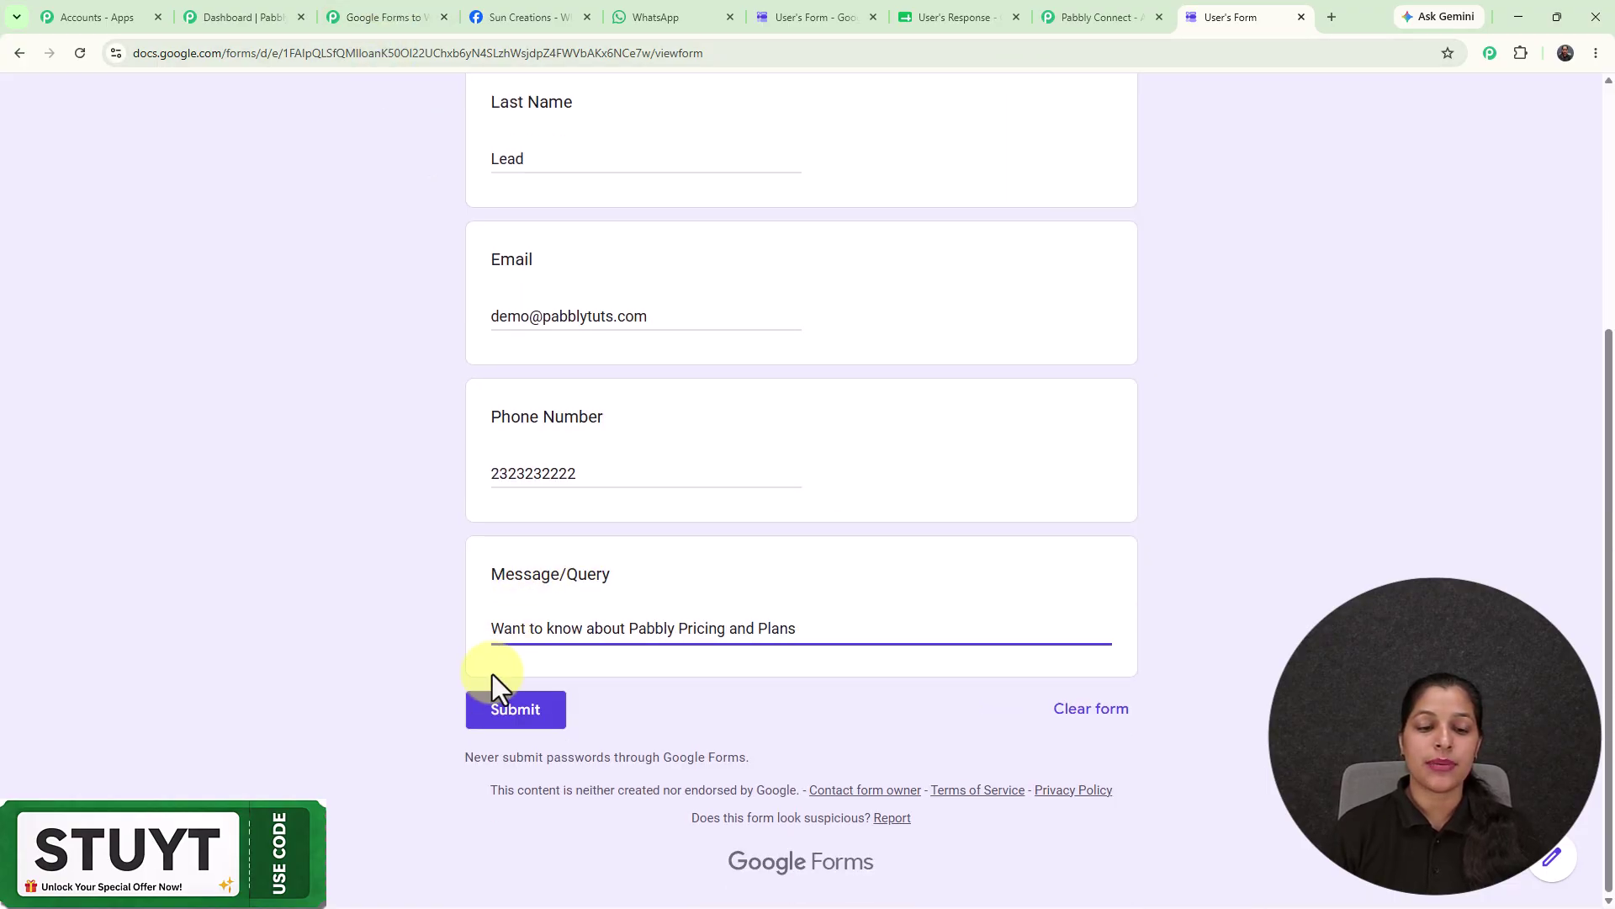
left_click(515, 716)
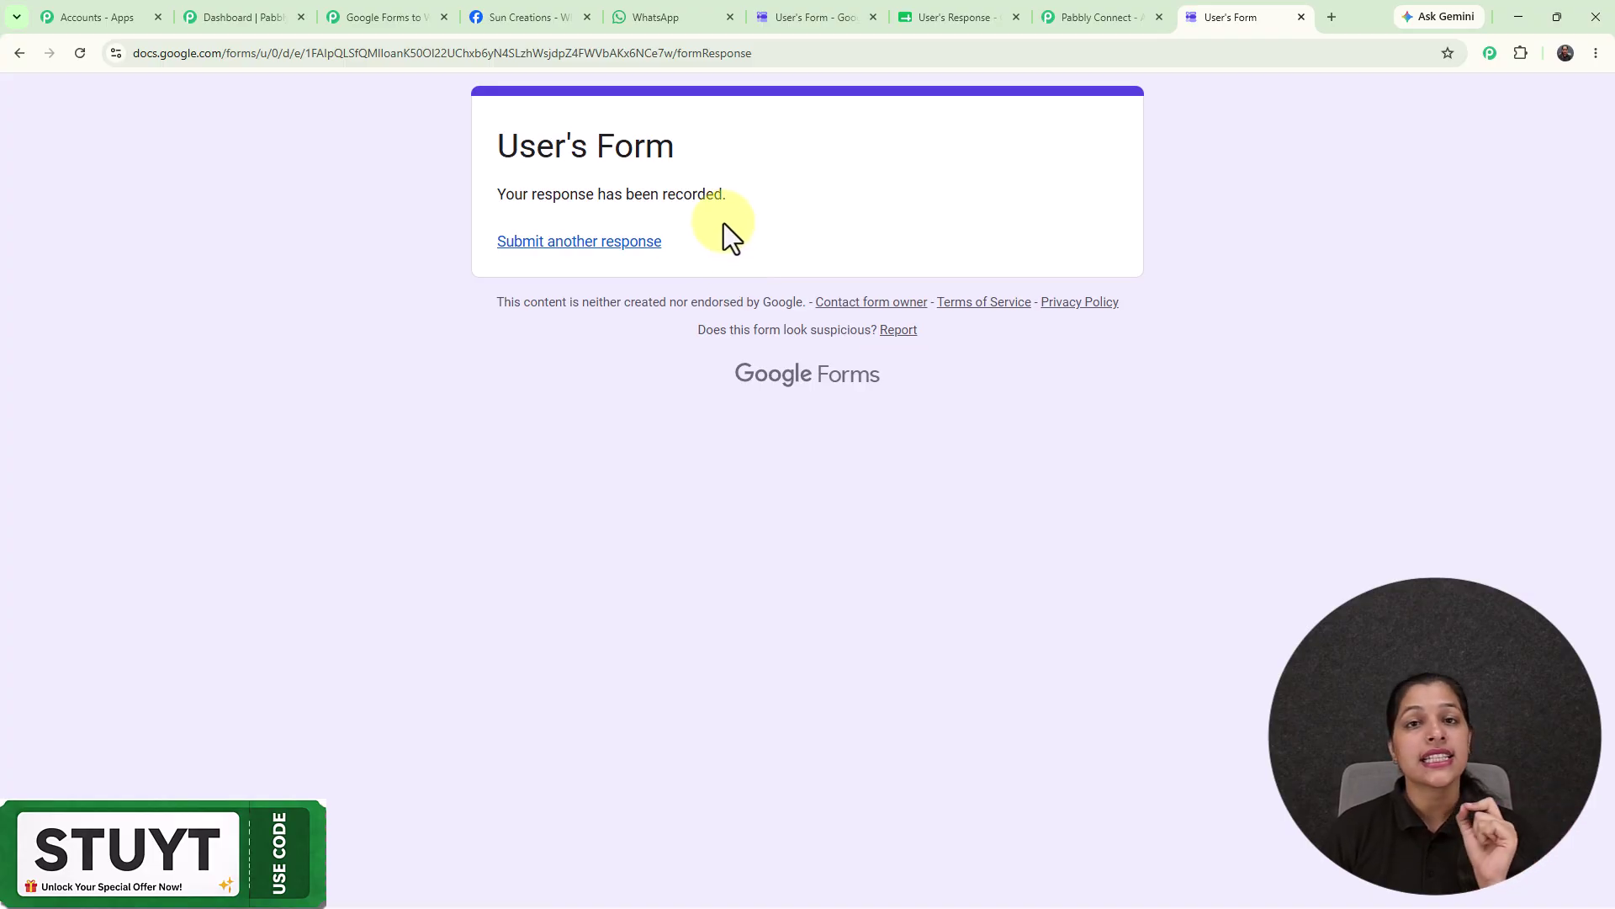
Return to the User's Response sheet and send test data to the webhook from the add-on's initial setup
left_click(926, 12)
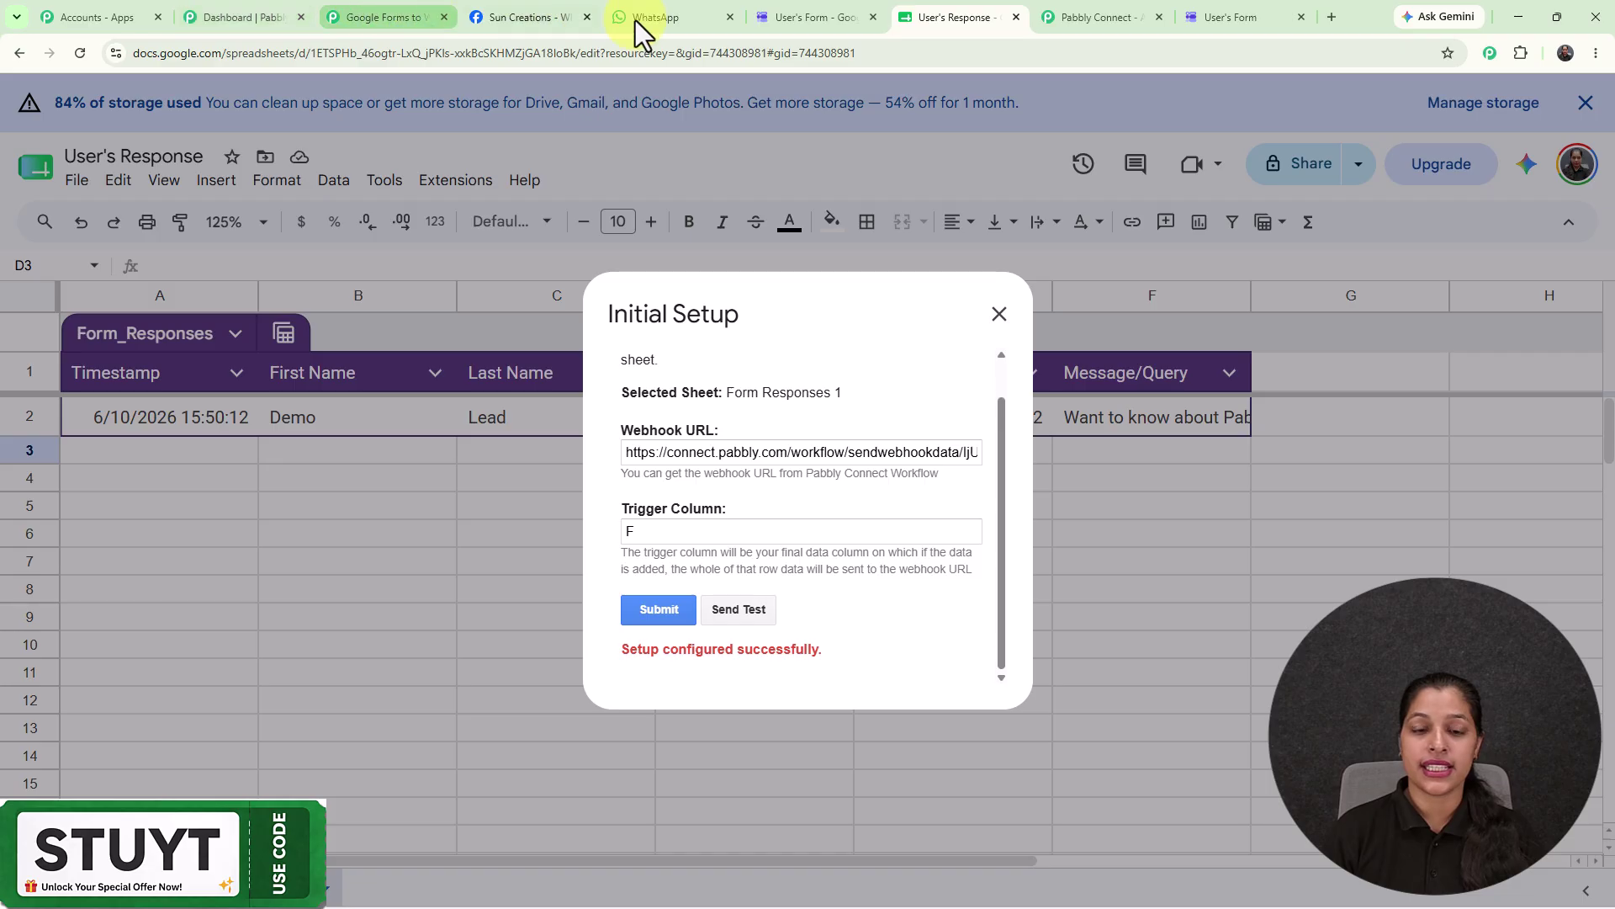
left_click(734, 609)
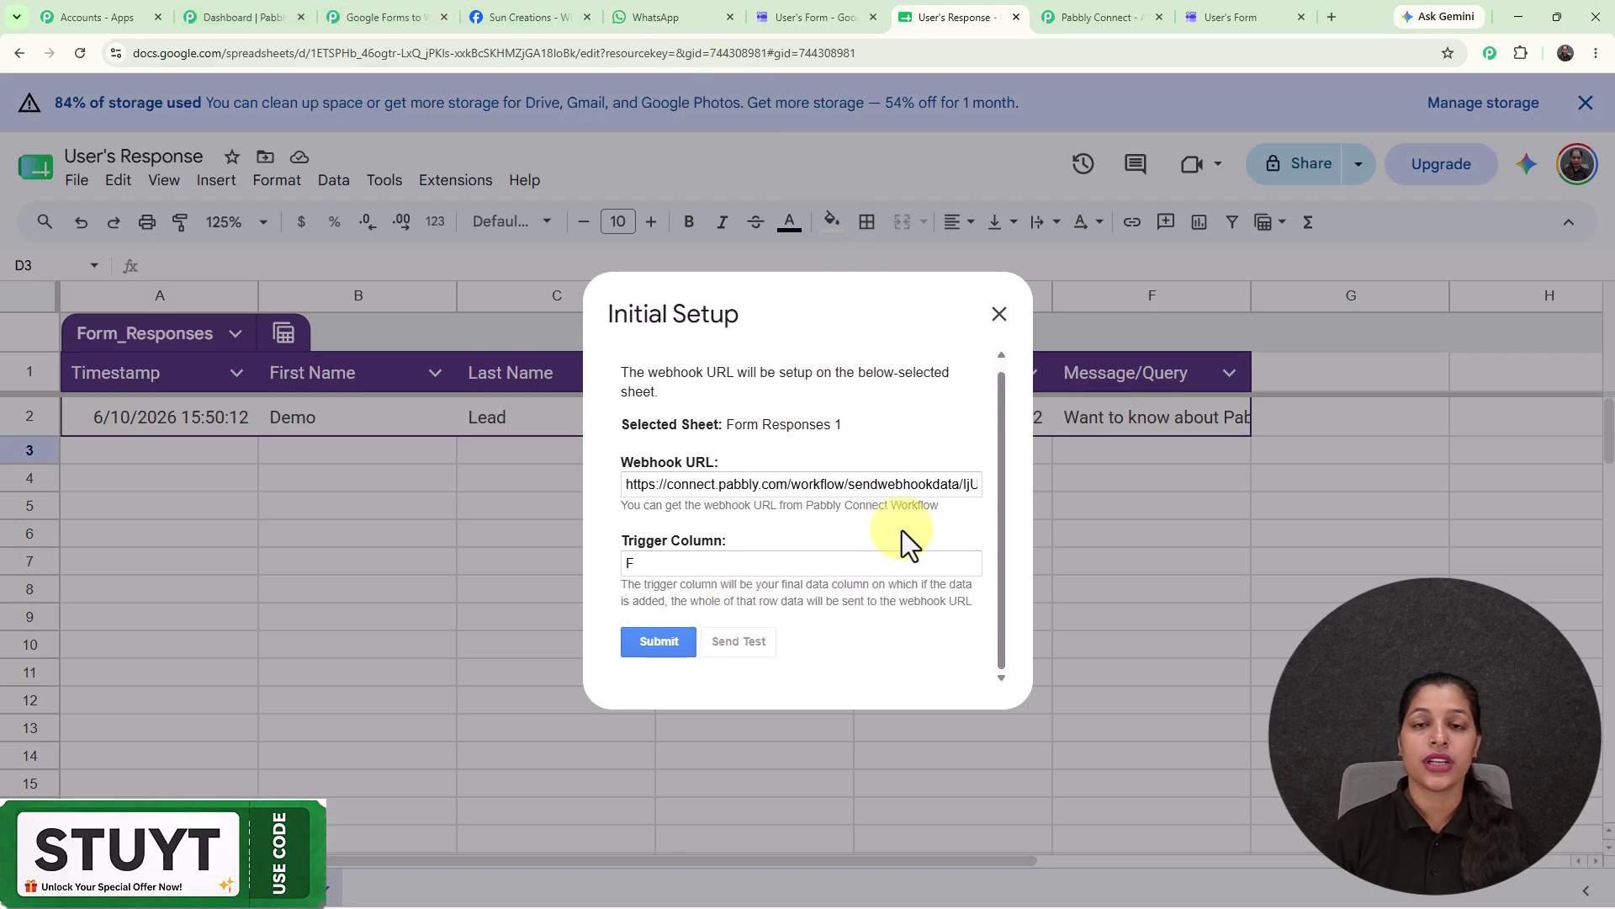
scroll(896, 509, "down", 1)
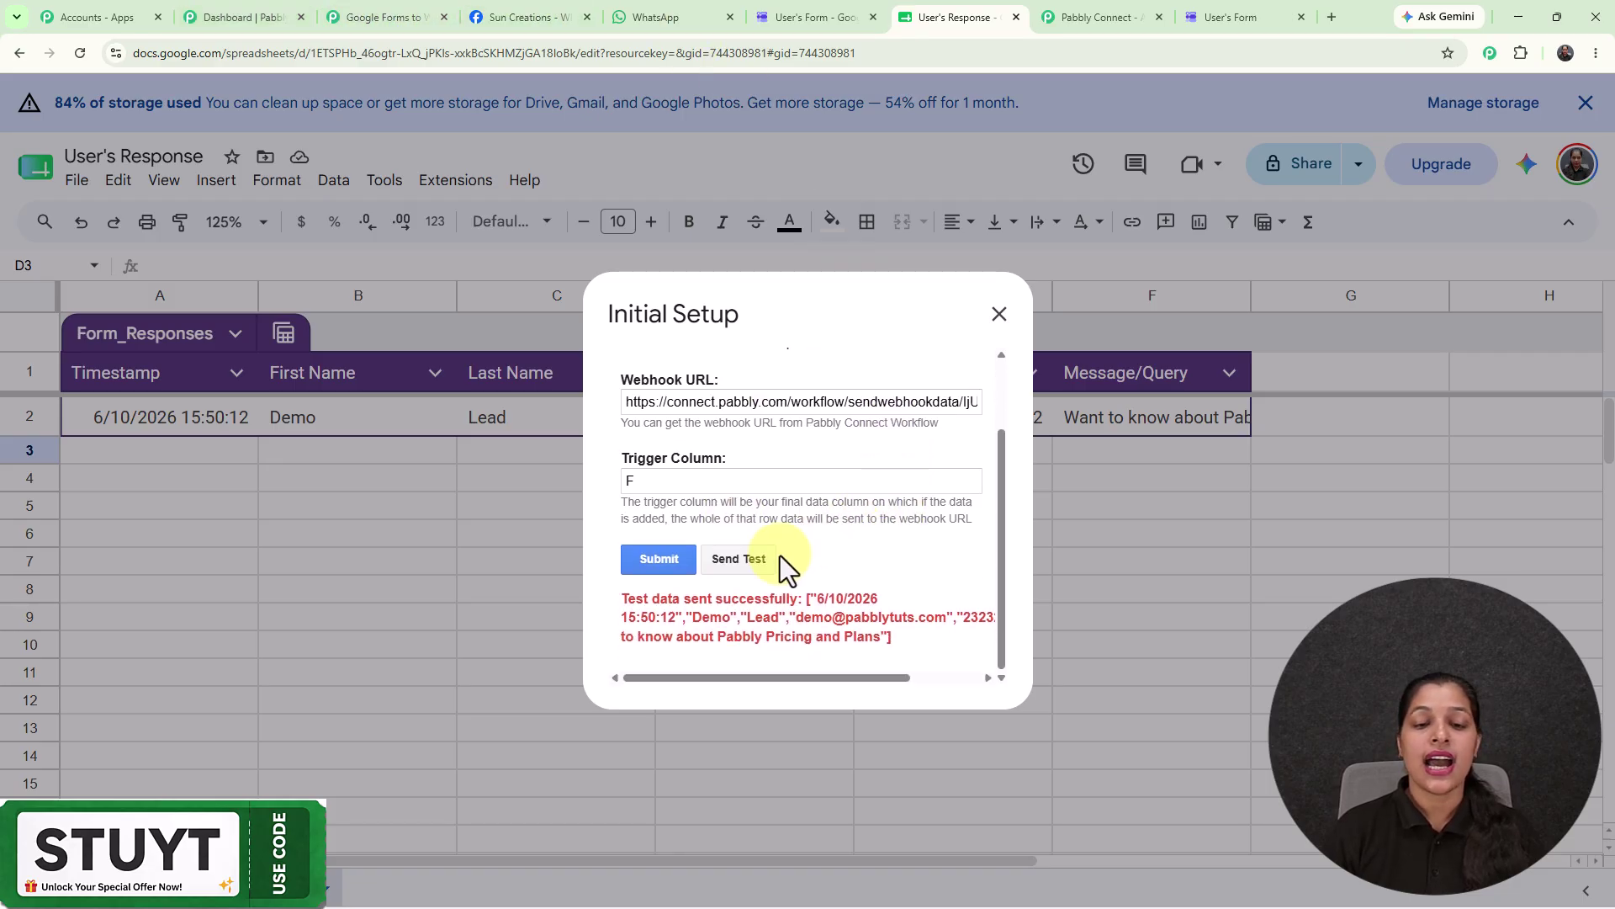
left_click_drag(627, 598, 912, 617)
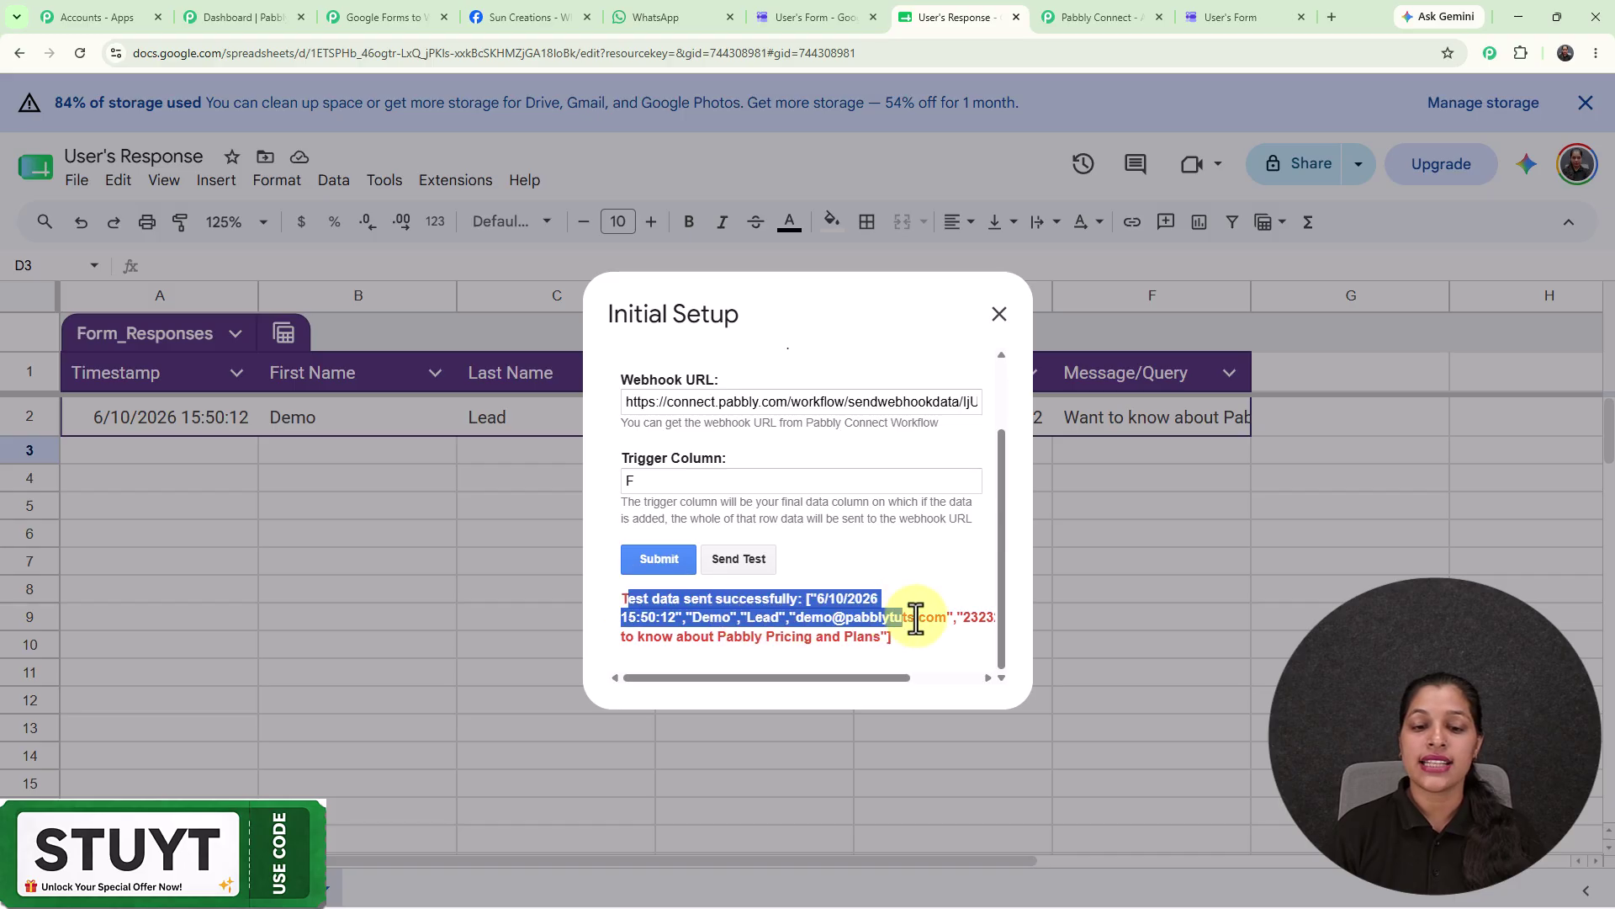
left_click(947, 577)
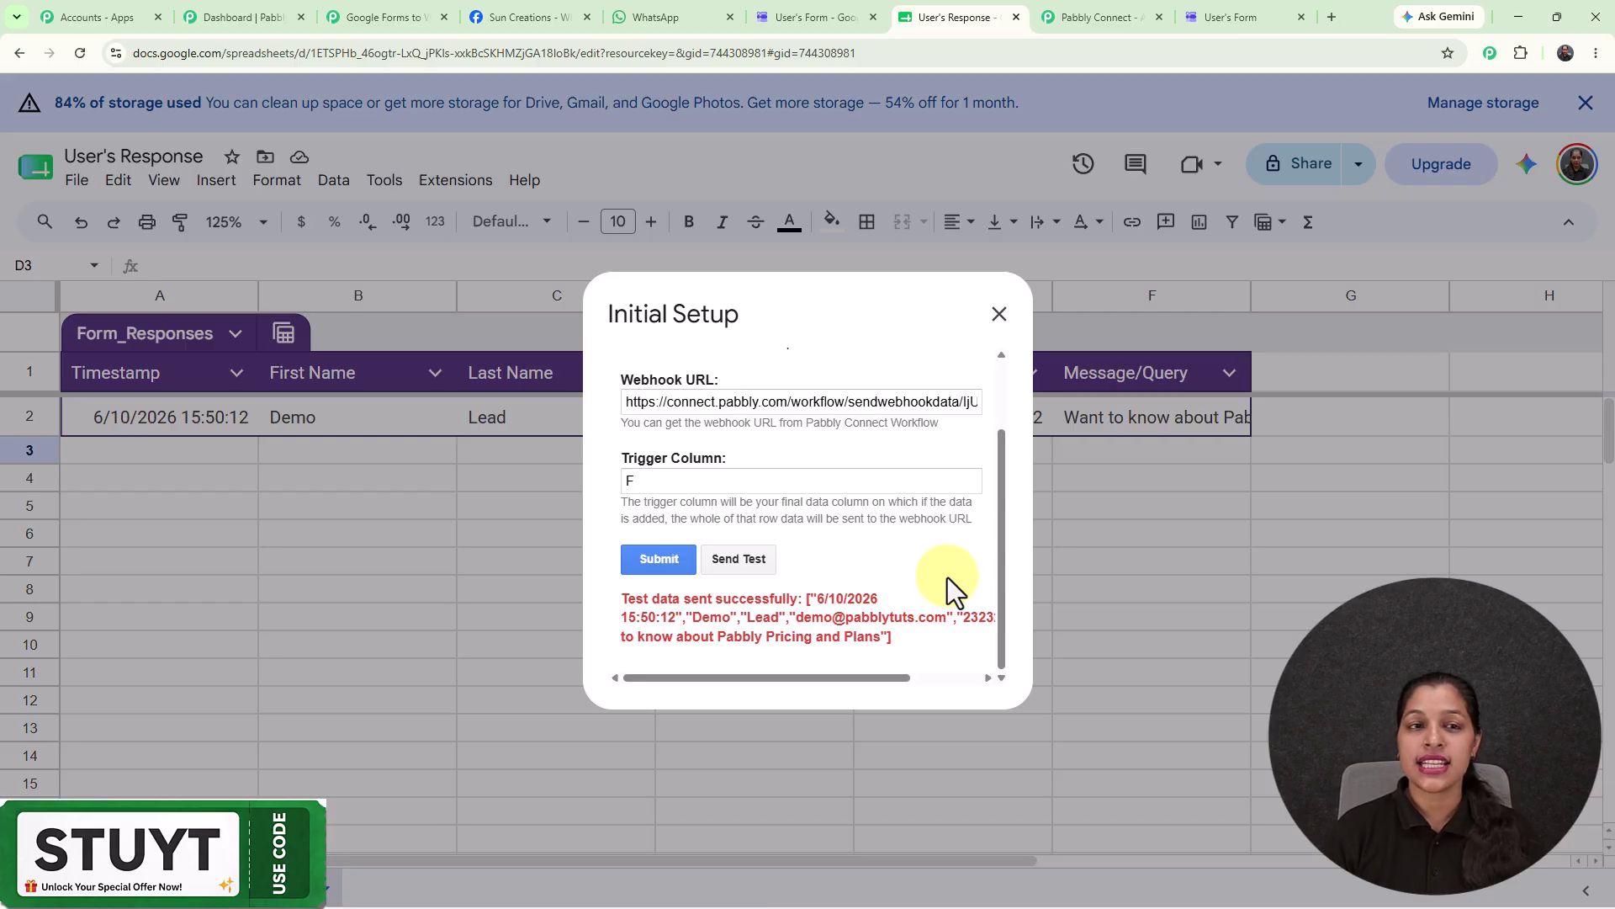
Switch to the Pabbly Connect workflow and examine the response data captured by the Google Forms trigger
left_click(362, 24)
scroll(1176, 411, "down", 5)
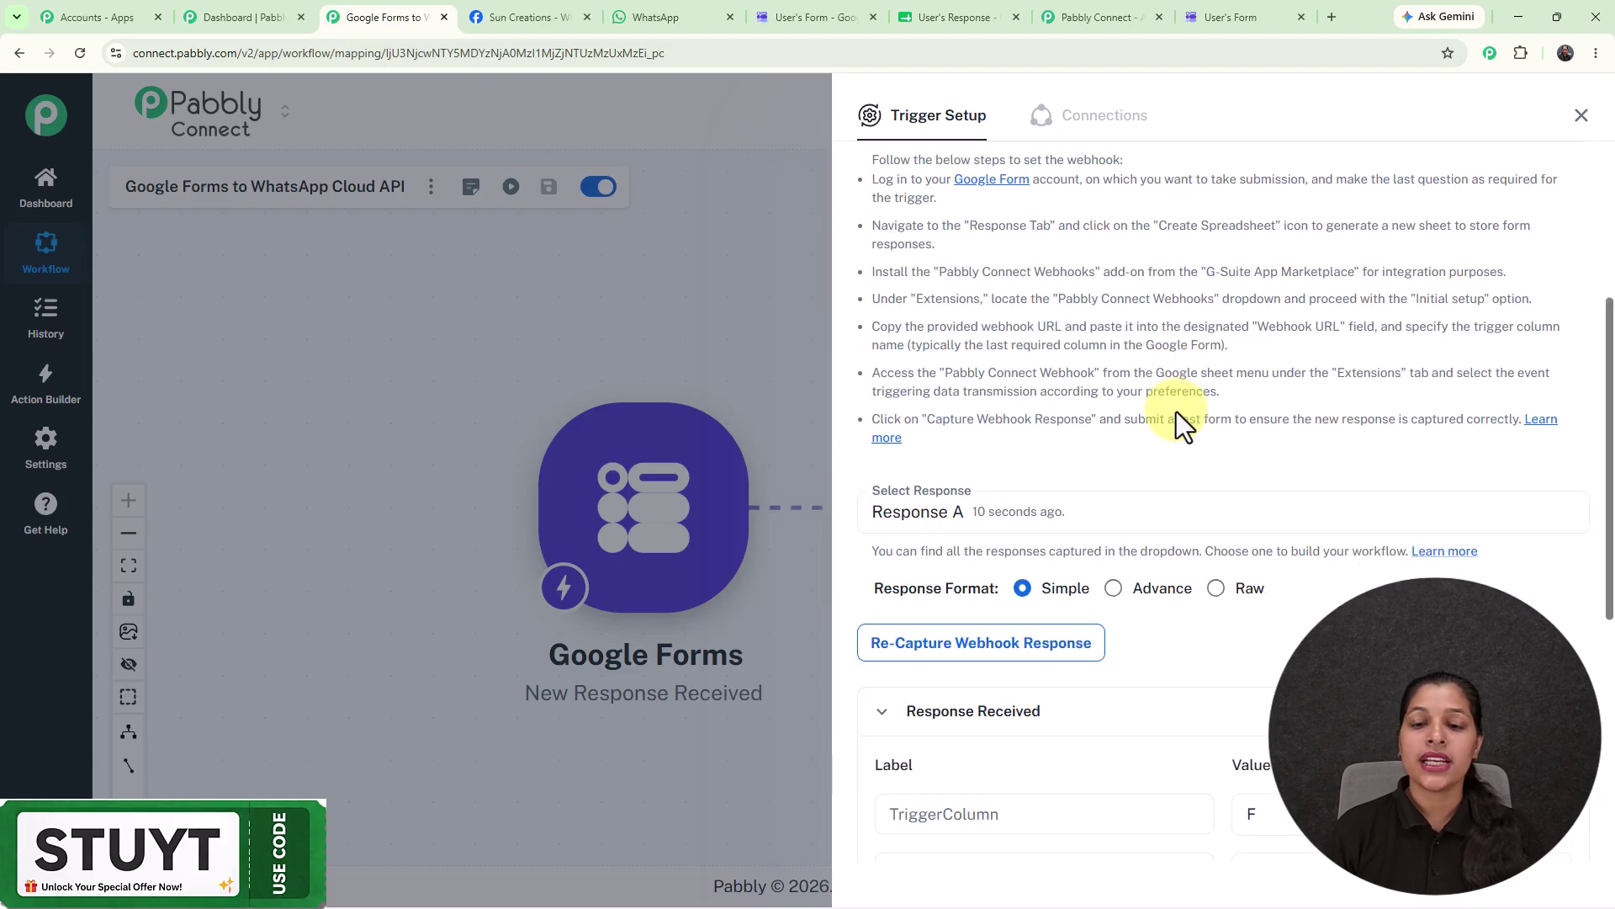
scroll(1177, 411, "down", 2)
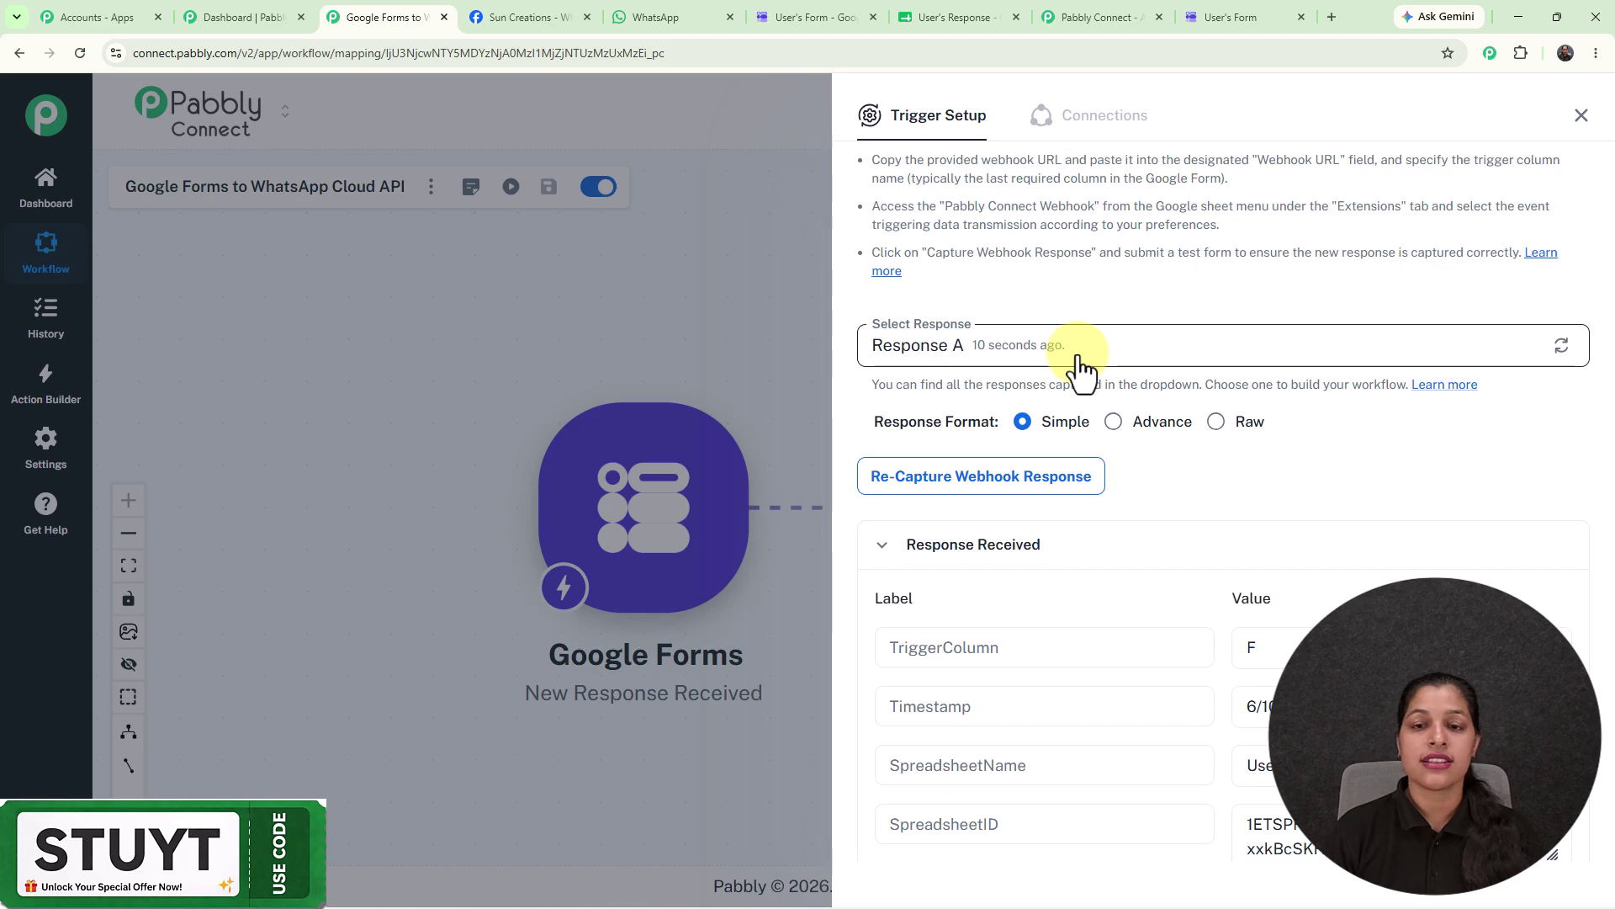
scroll(1077, 370, "down", 4)
scroll(1143, 593, "down", 3)
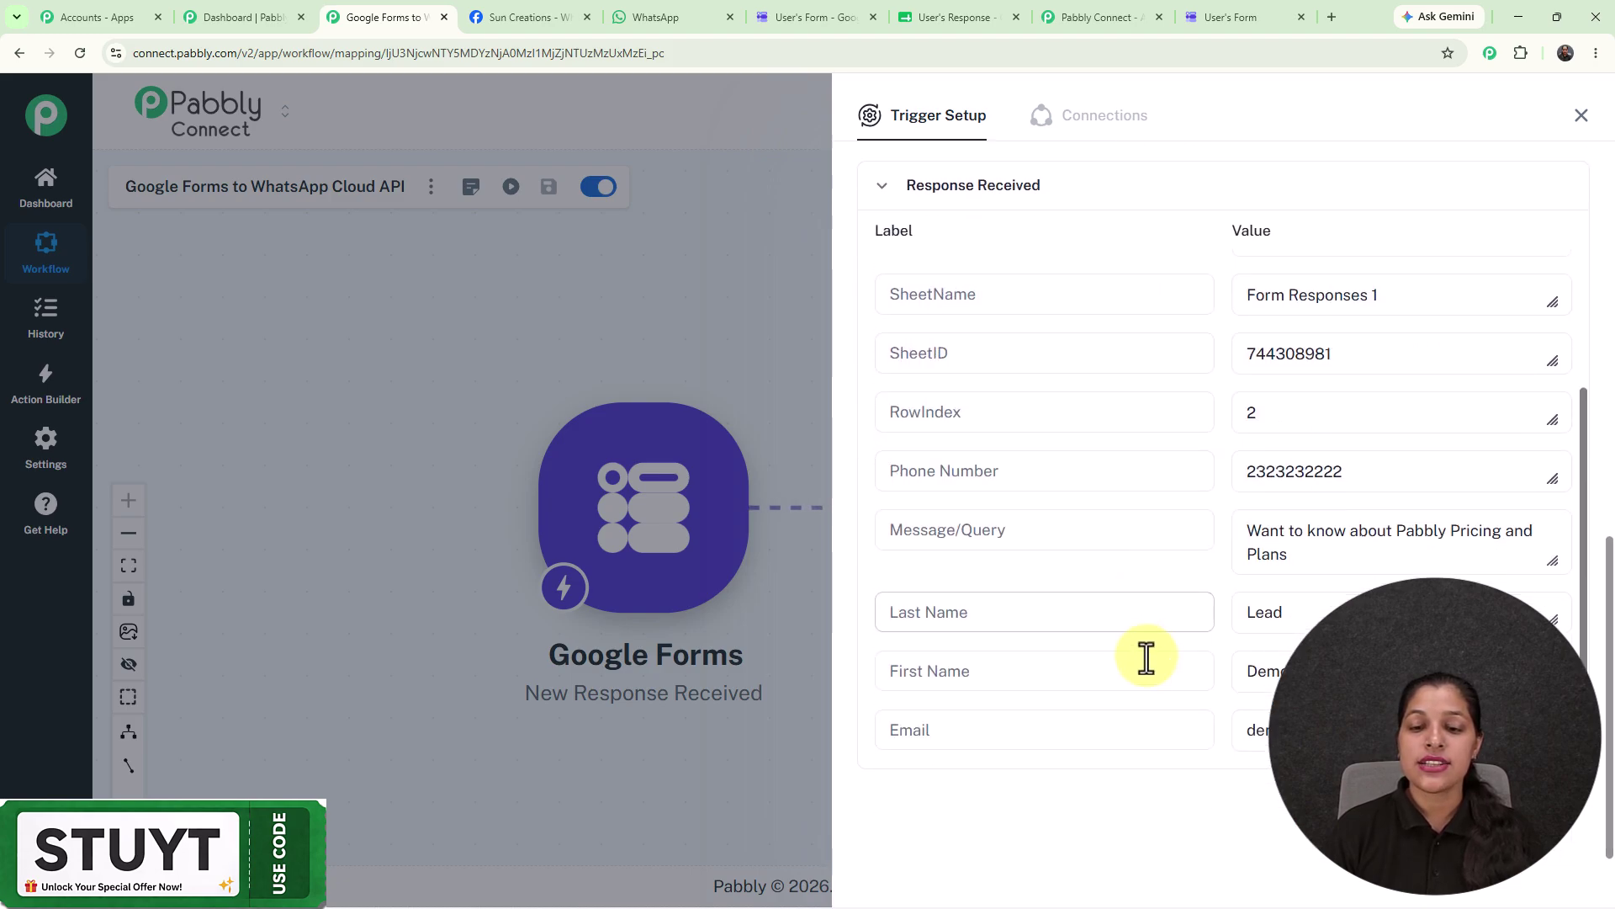
left_click(1240, 477)
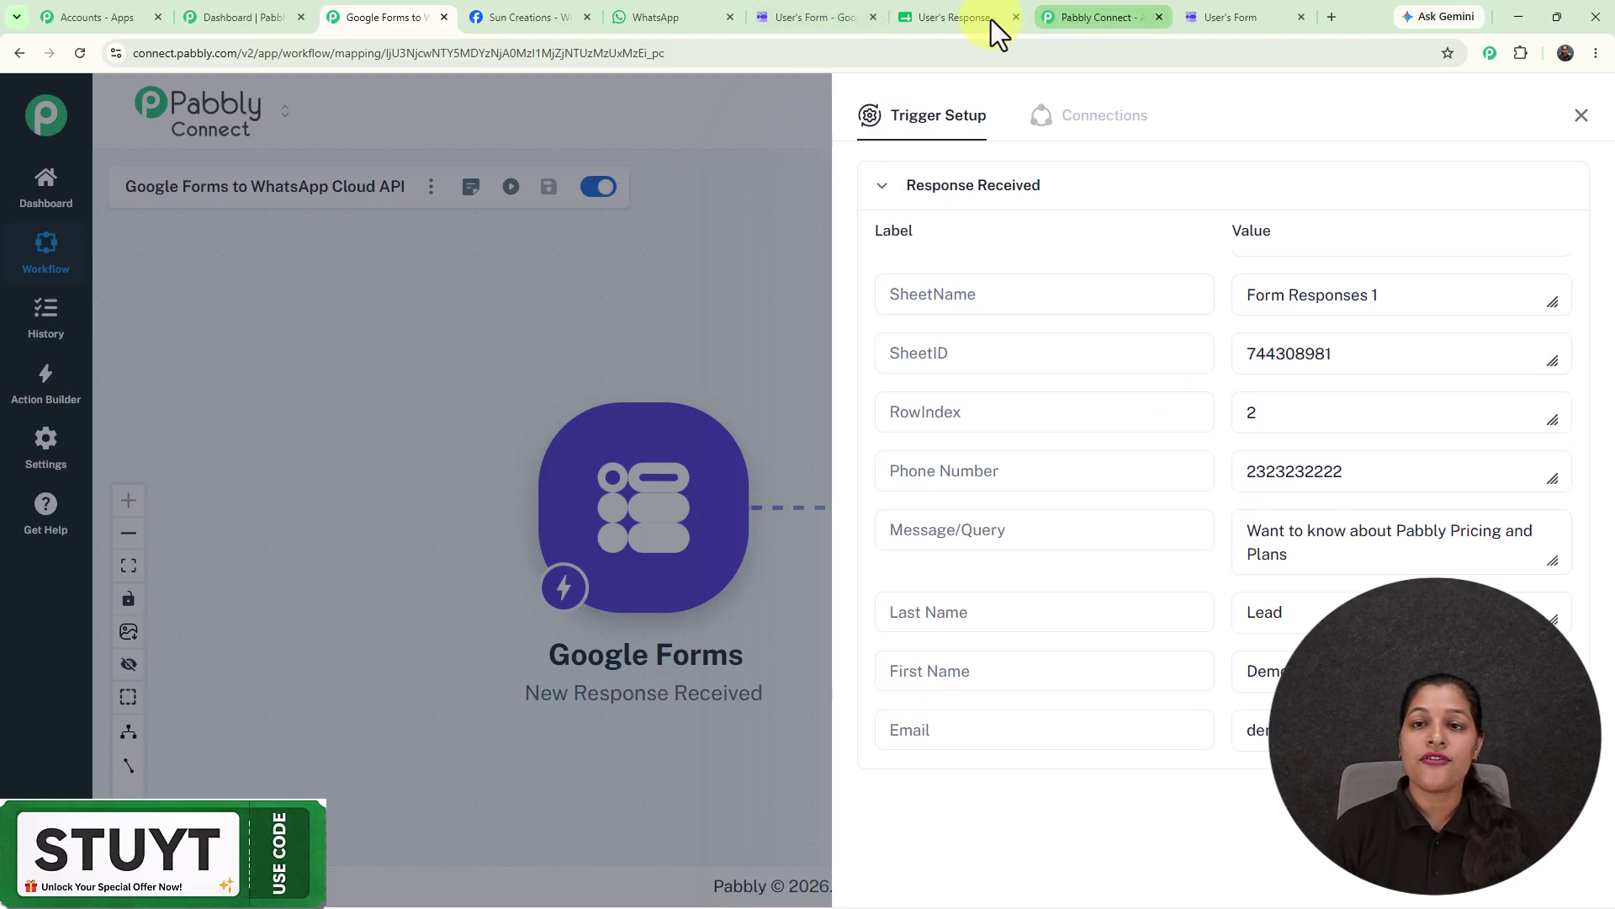
Close the initial setup in the User's Response sheet, enable Send On Event for Pabbly Connect Webhooks and check that it is active
left_click(959, 17)
left_click(999, 314)
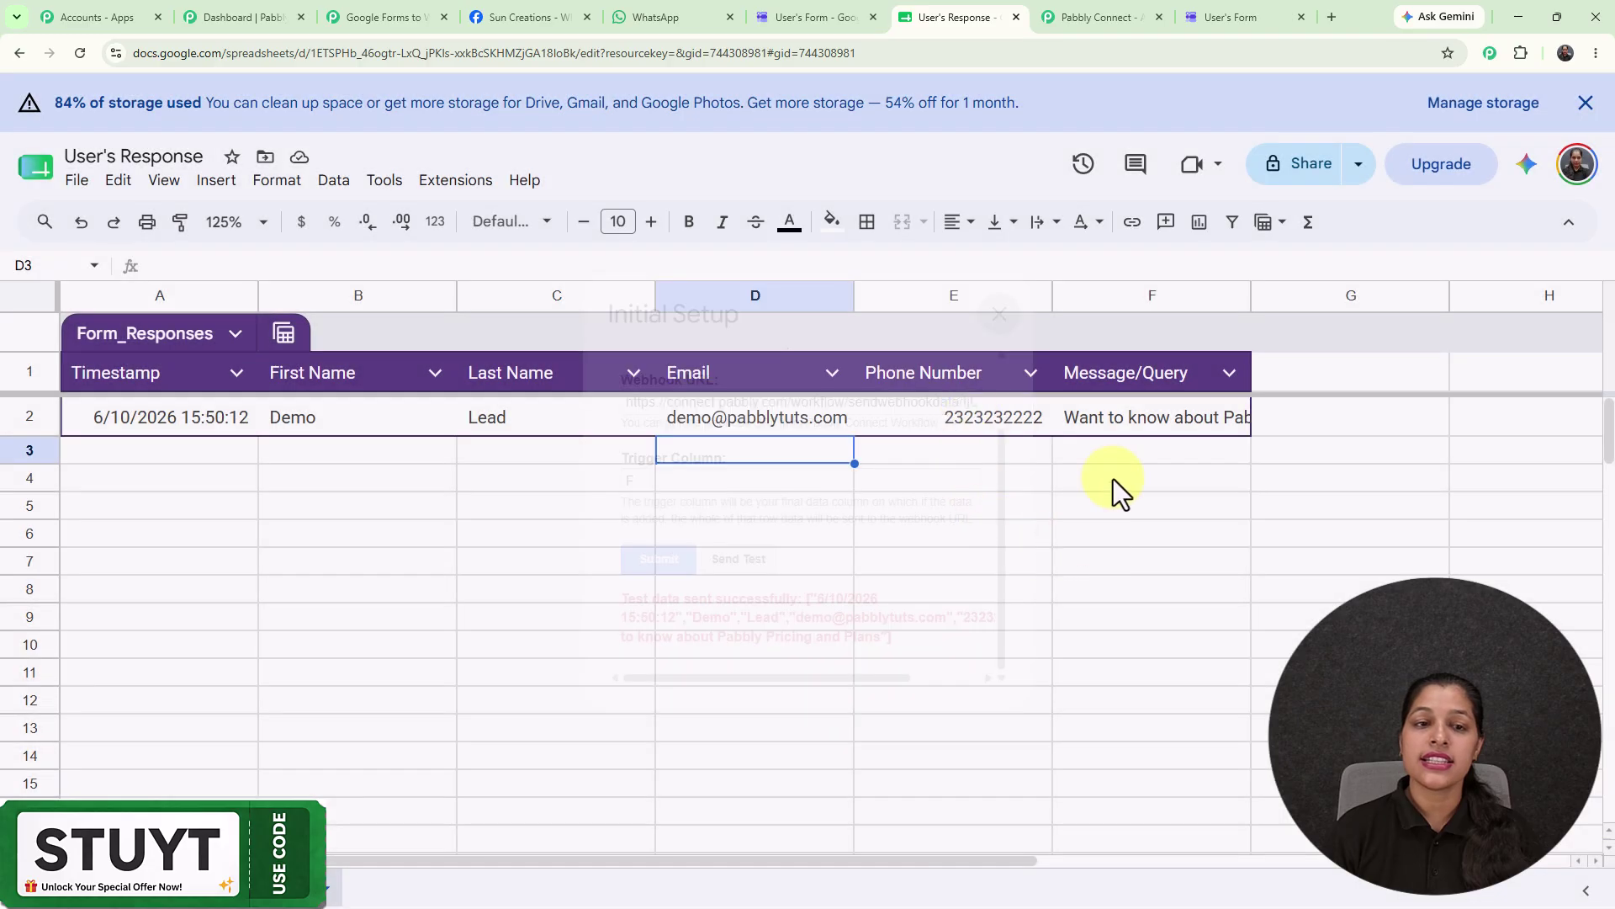
left_click(455, 181)
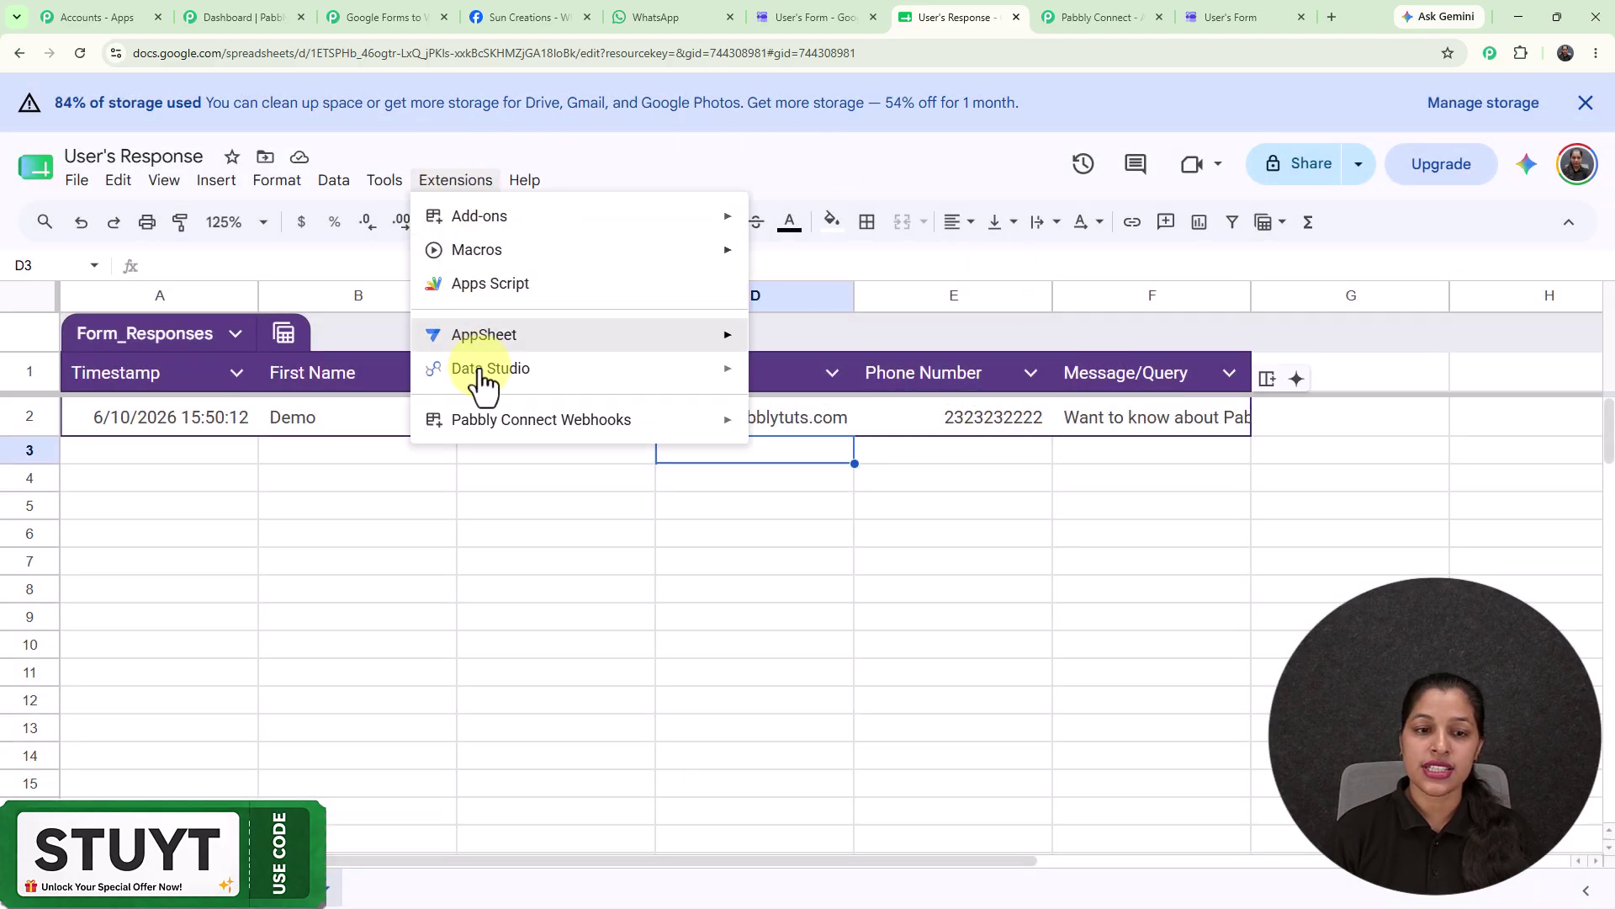
mouse_move(502, 429)
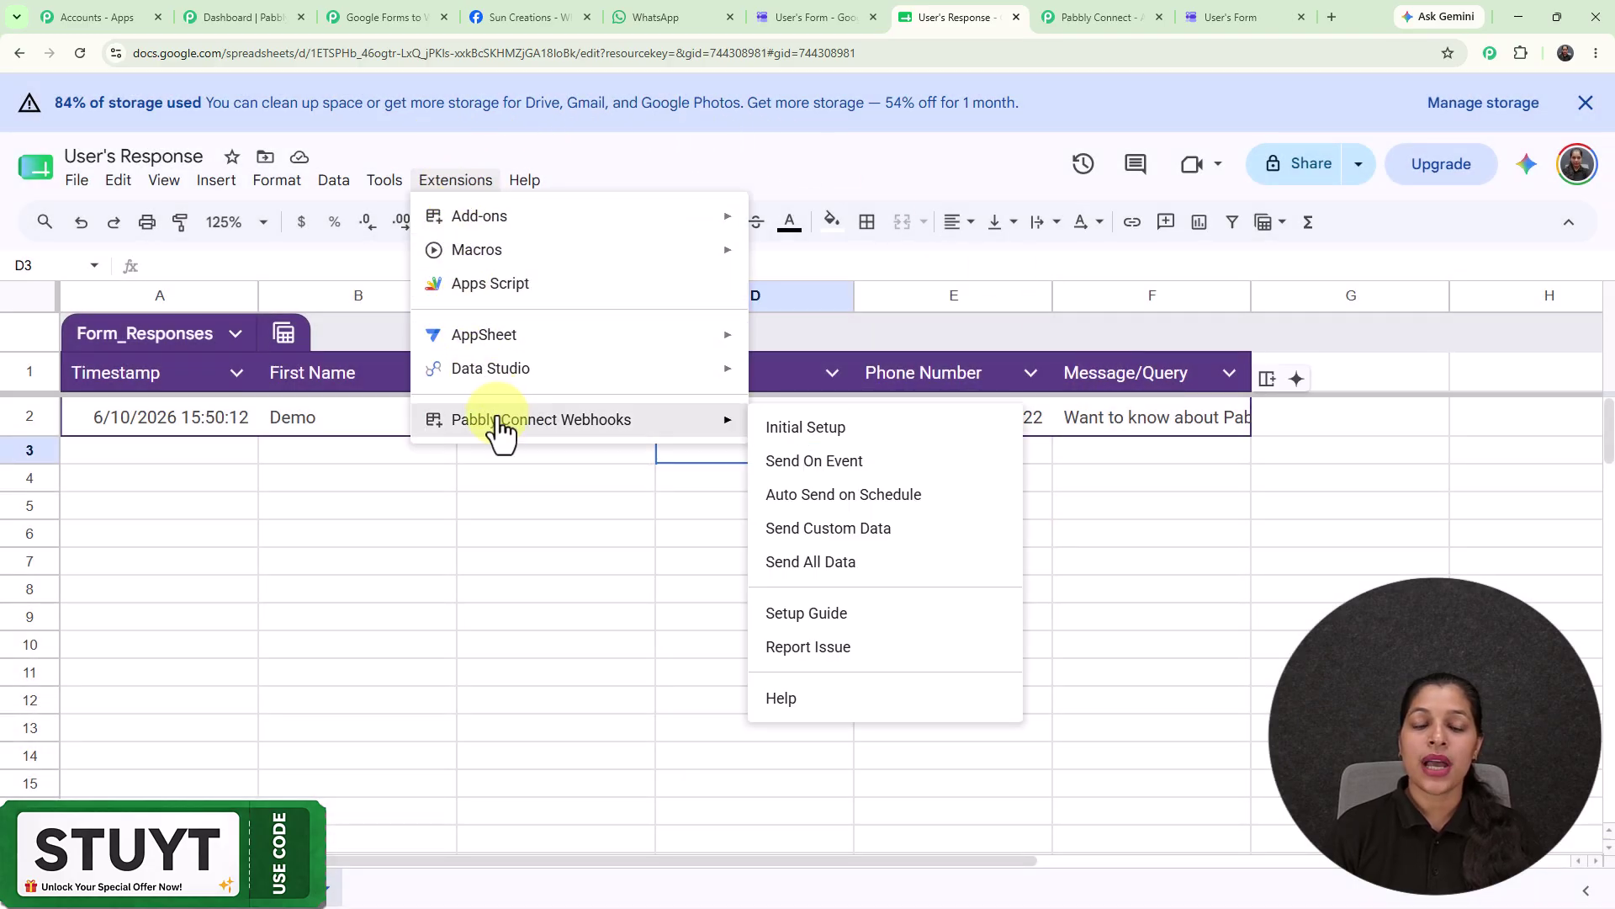
left_click(803, 463)
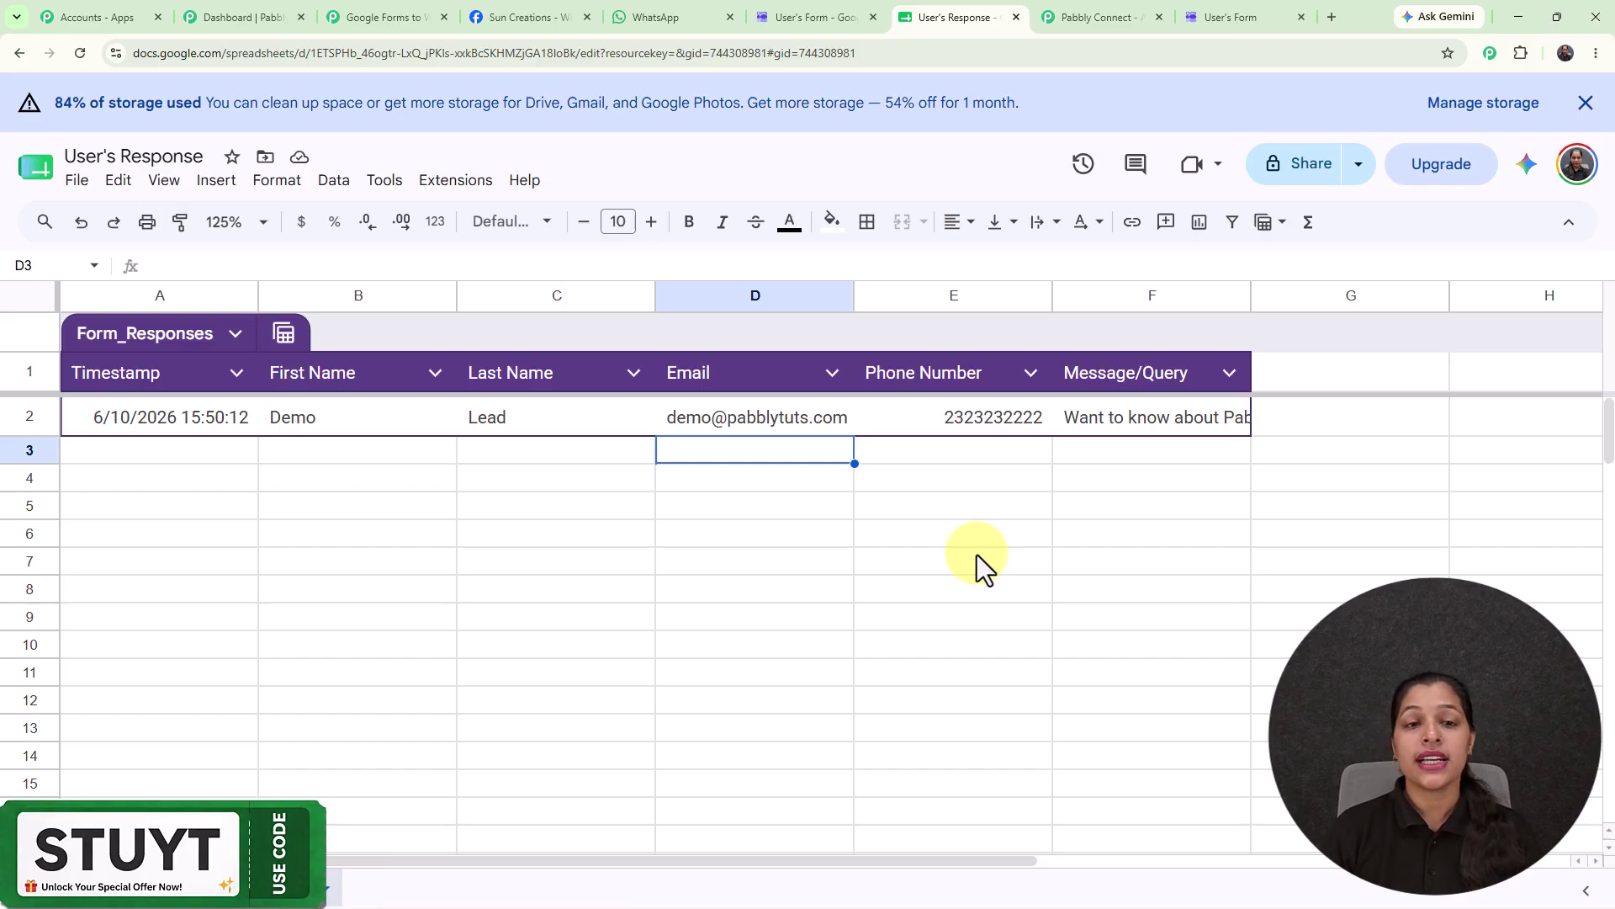
left_click(459, 182)
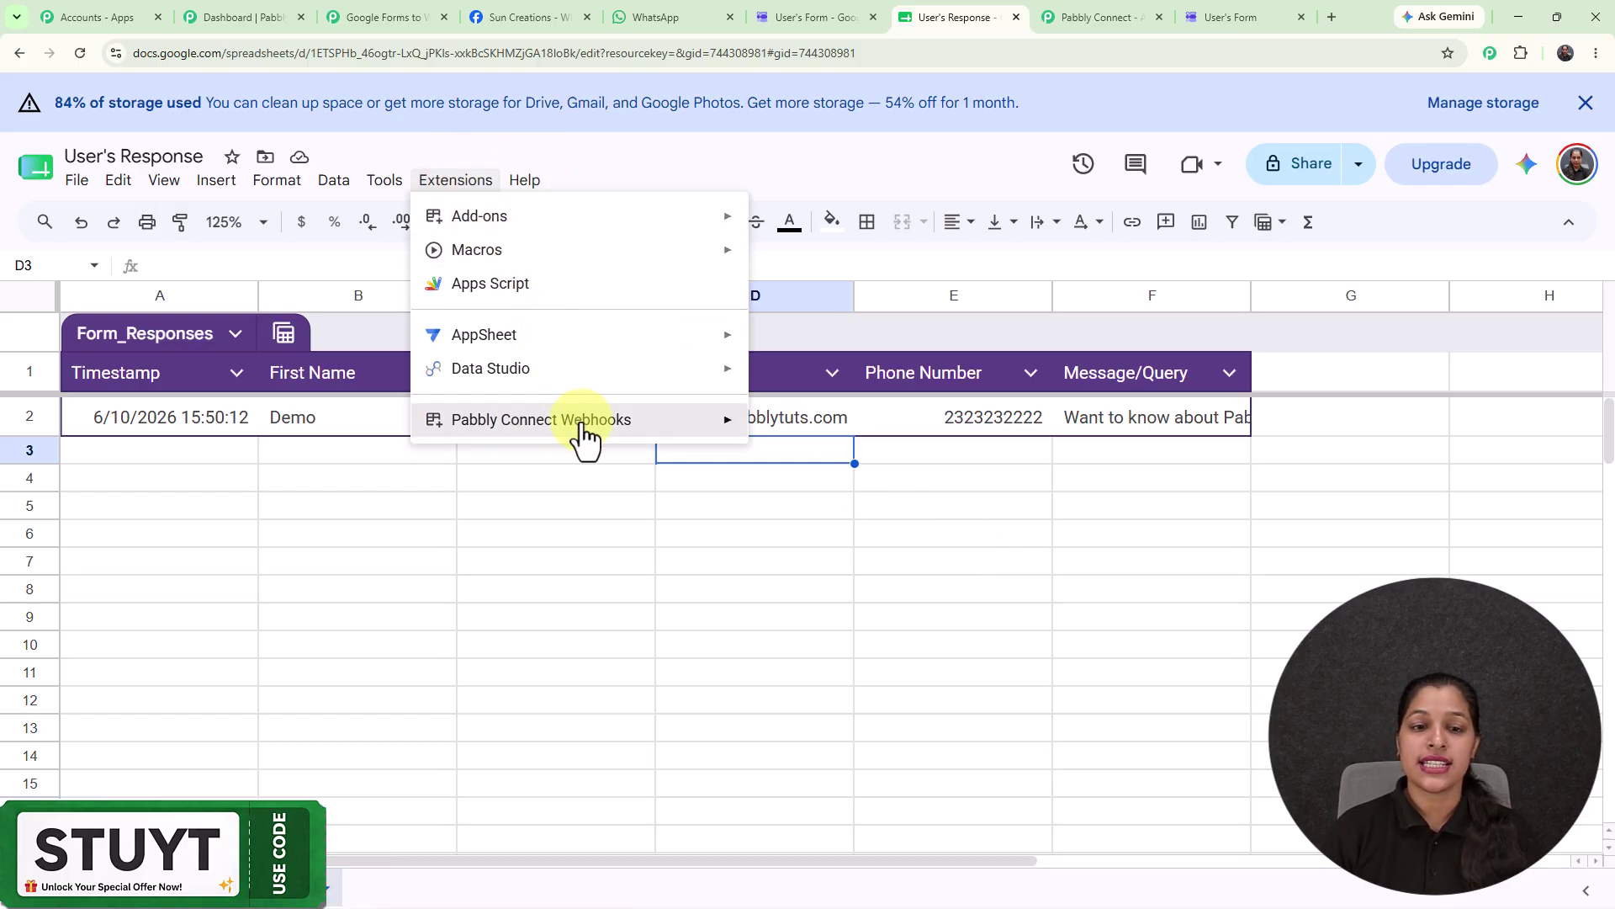
mouse_move(601, 425)
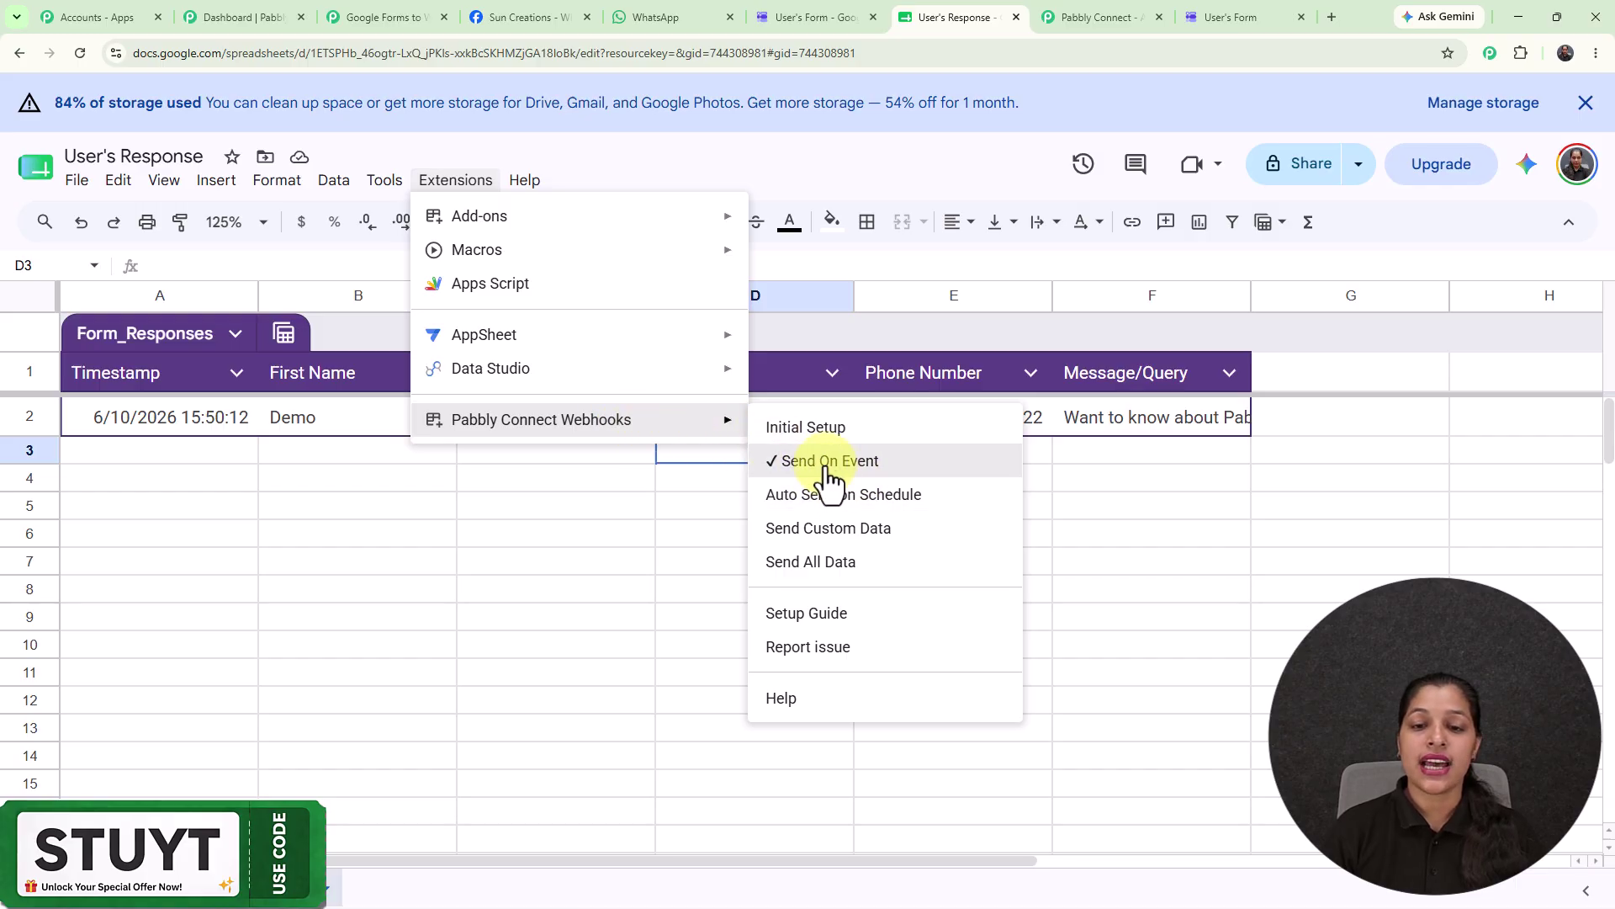
Return to the Pabbly Connect workflow, close the trigger setup and open the setup of the WhatsApp Cloud API action
left_click(386, 17)
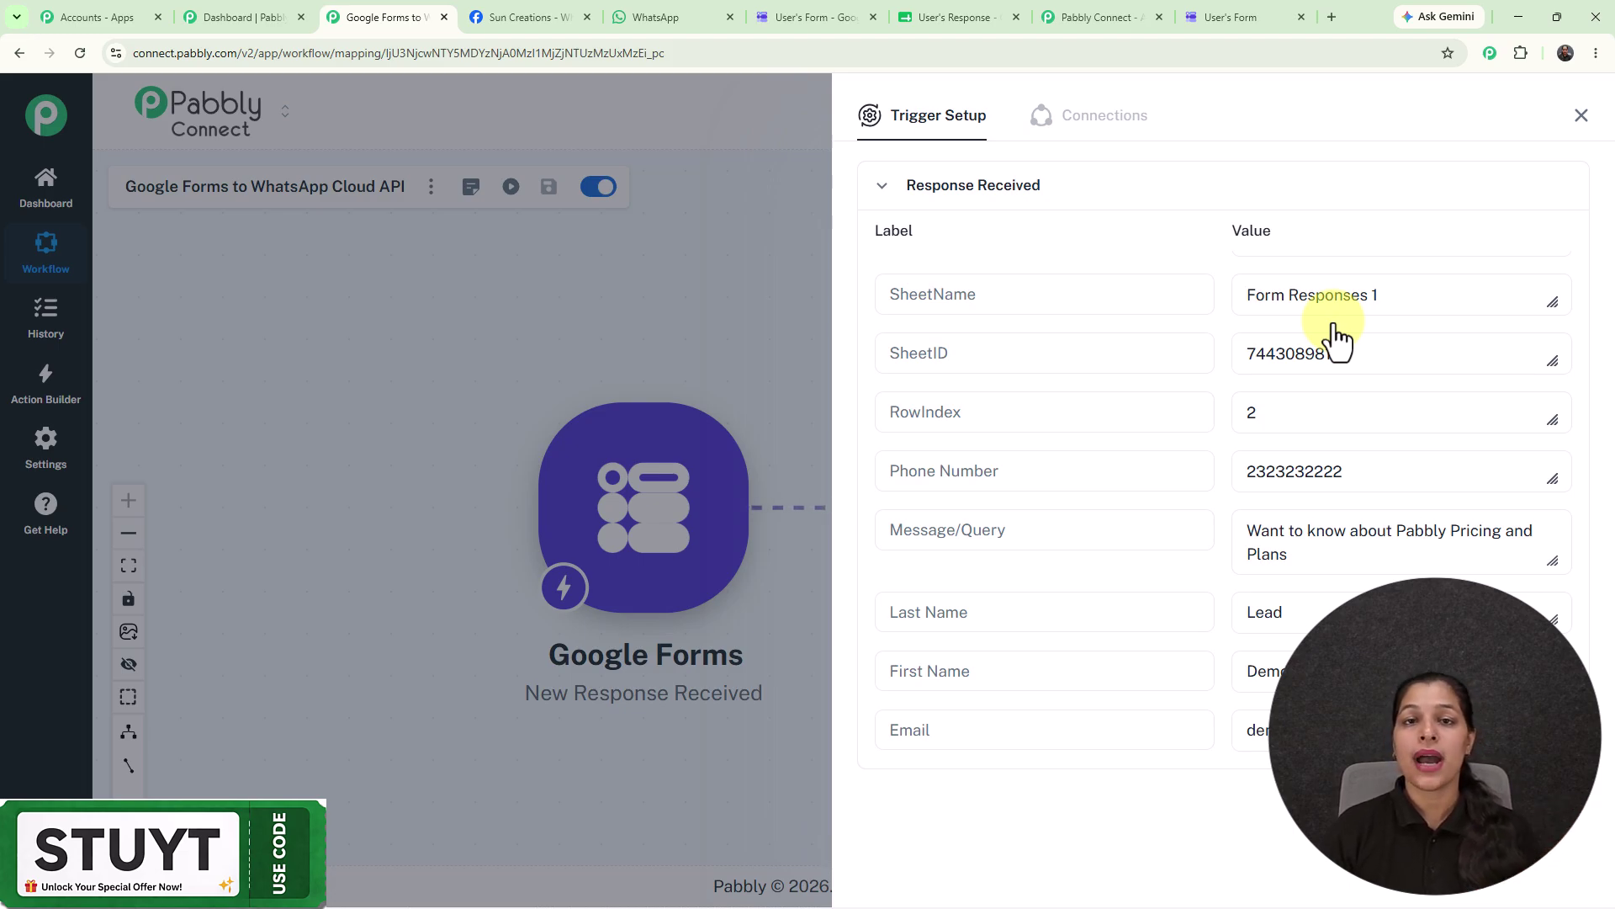
left_click(1581, 116)
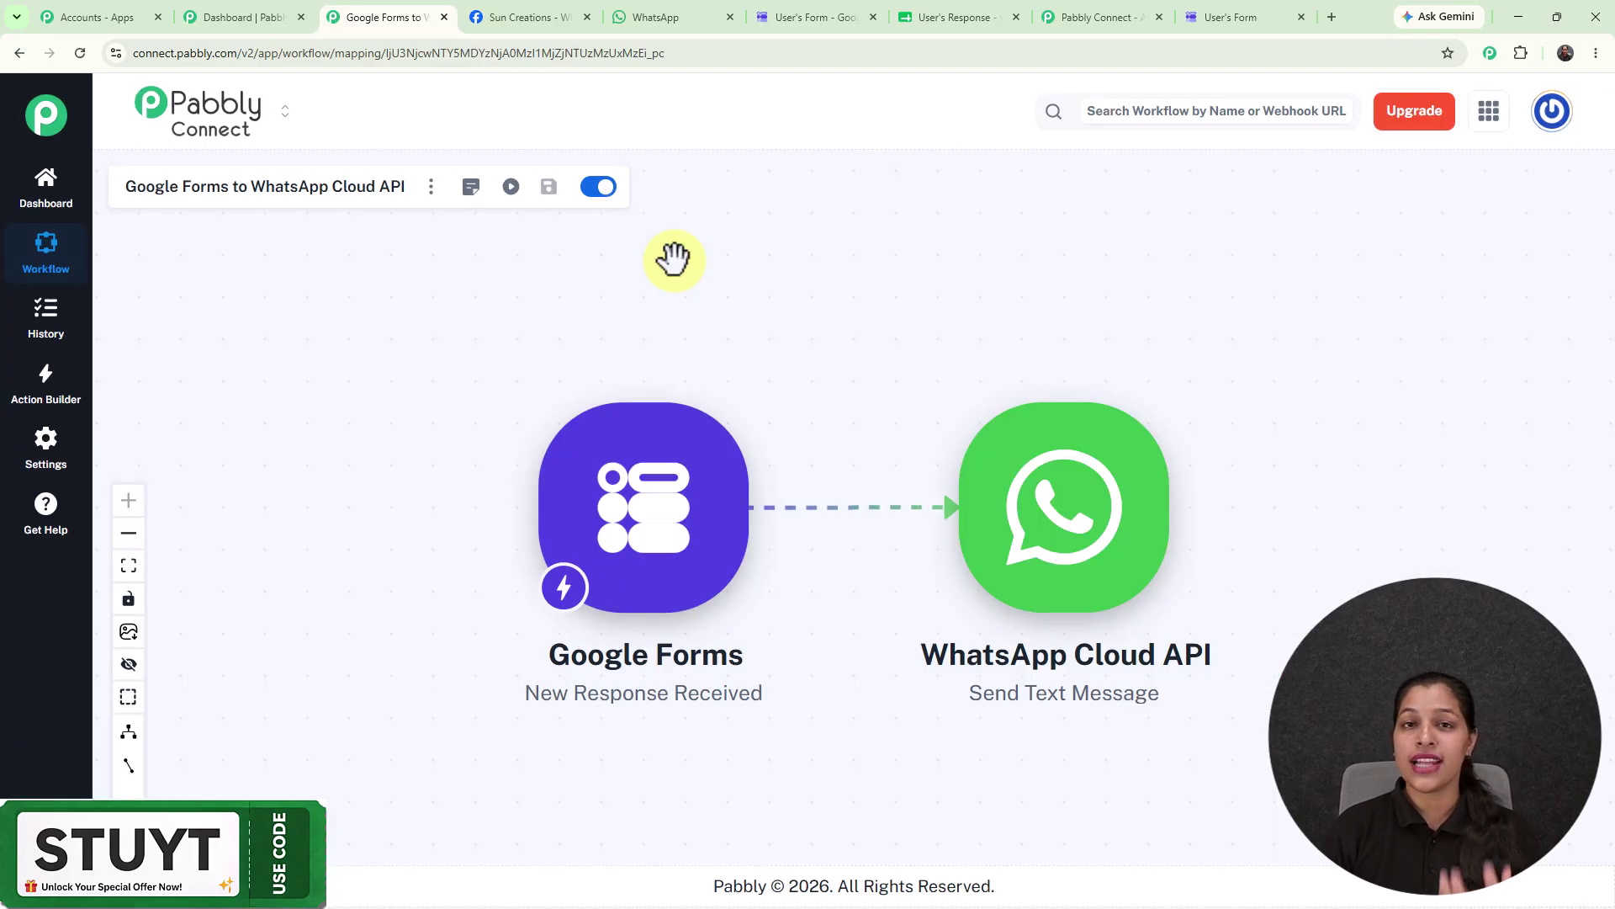
mouse_move(1098, 526)
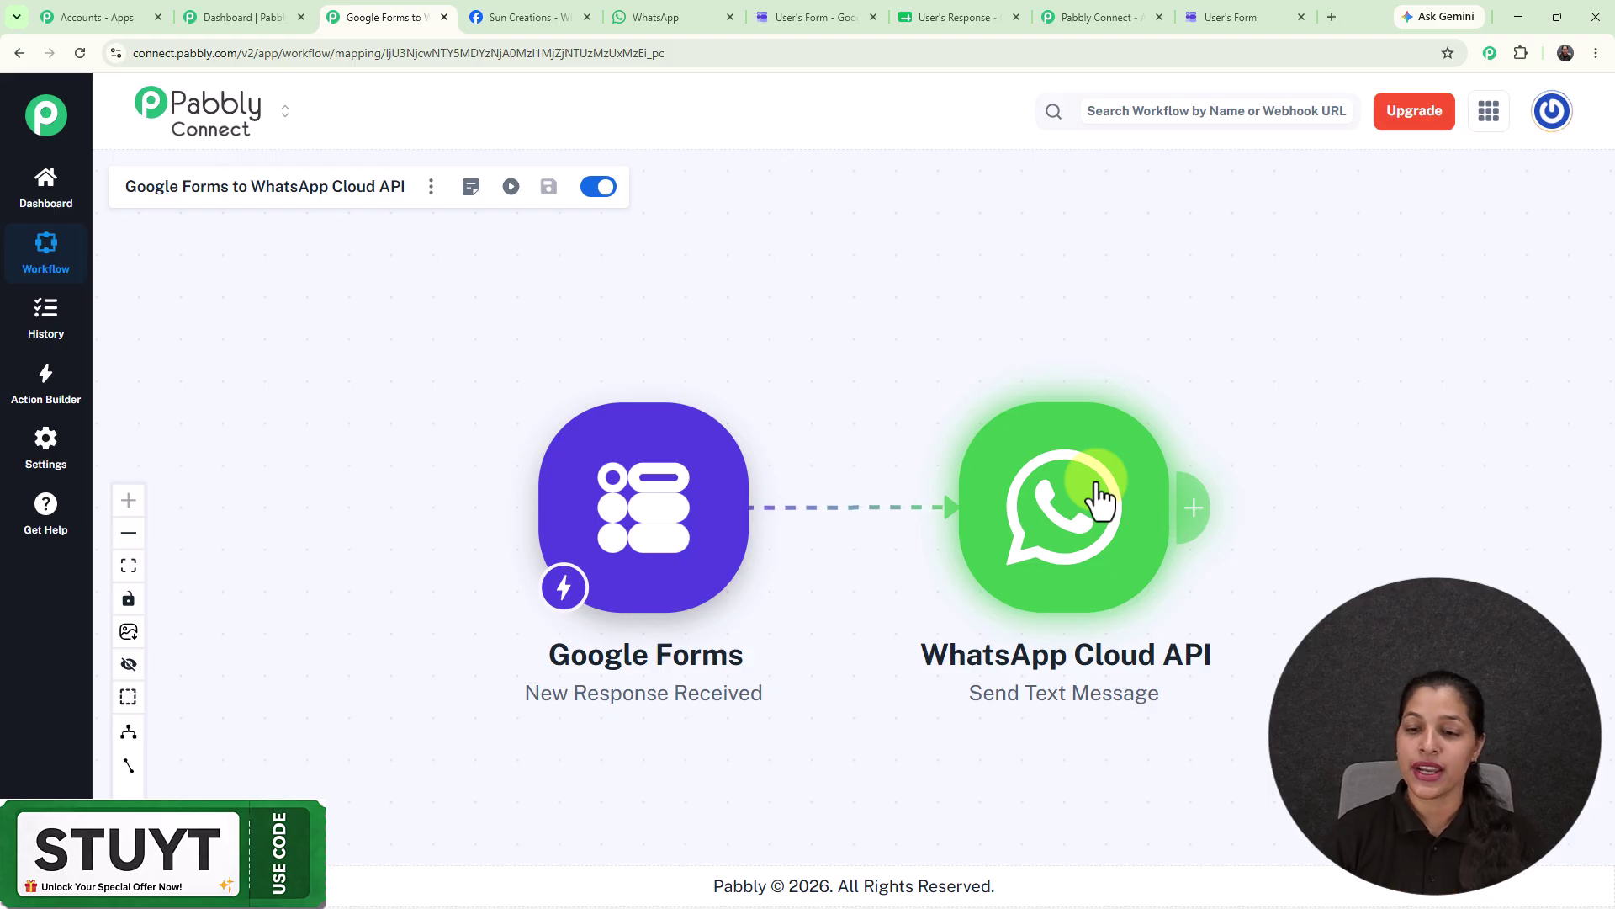
left_click(1098, 489)
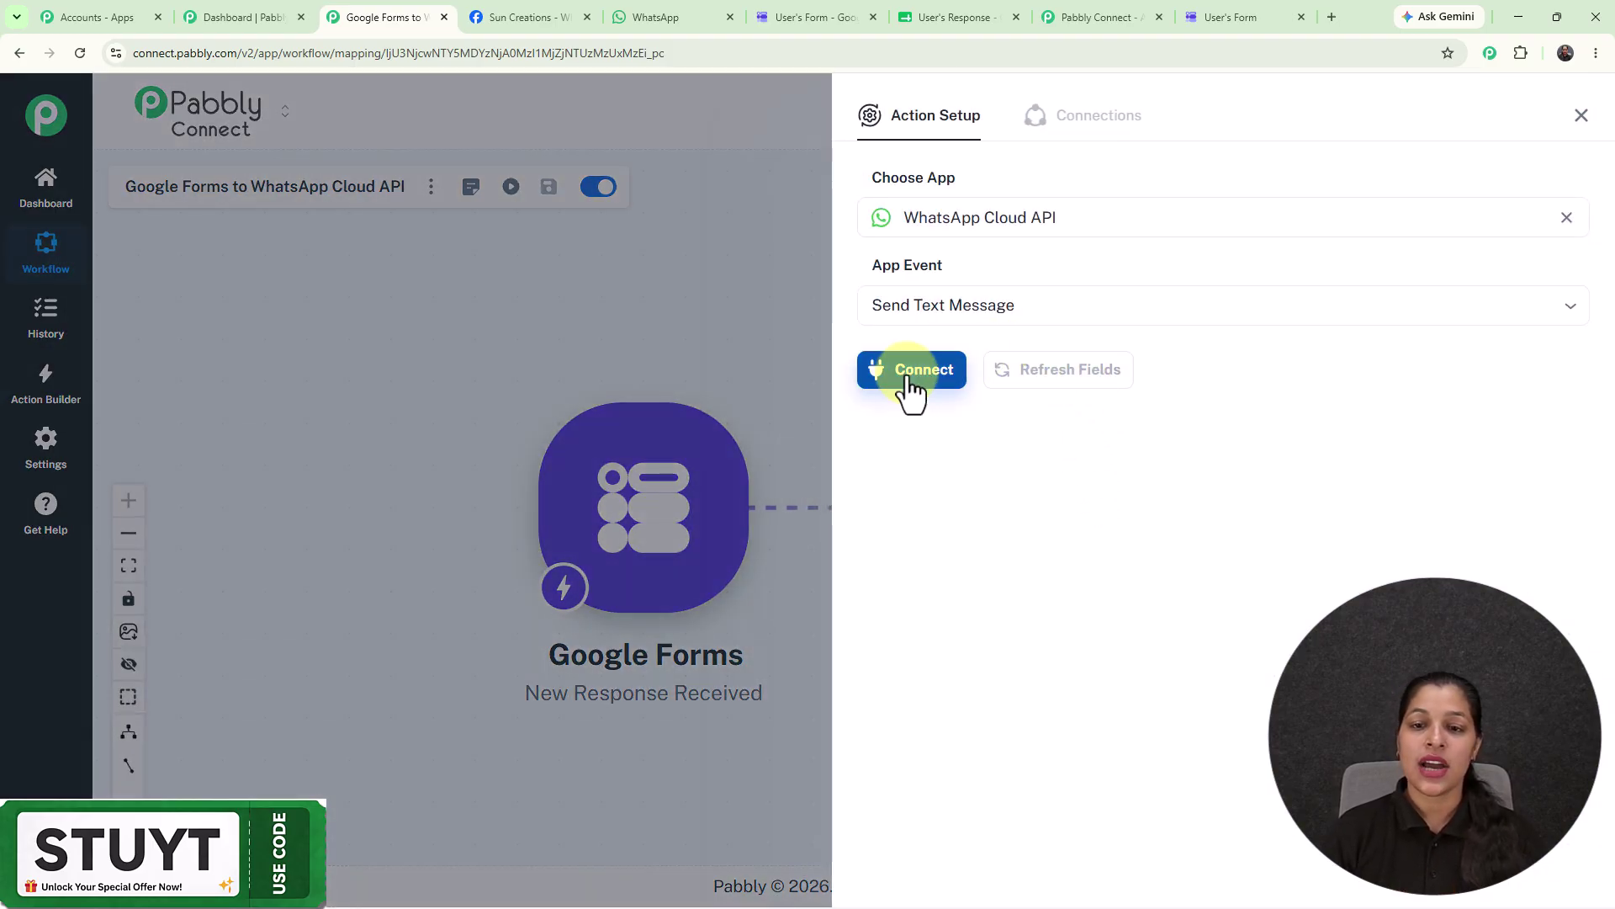